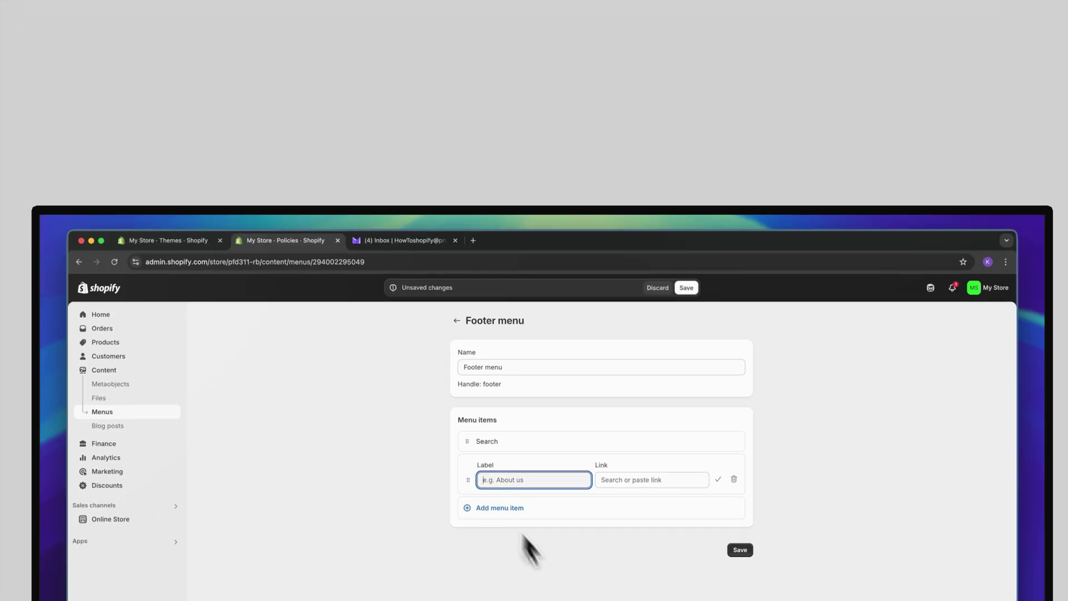
pyautogui.click(639, 411)
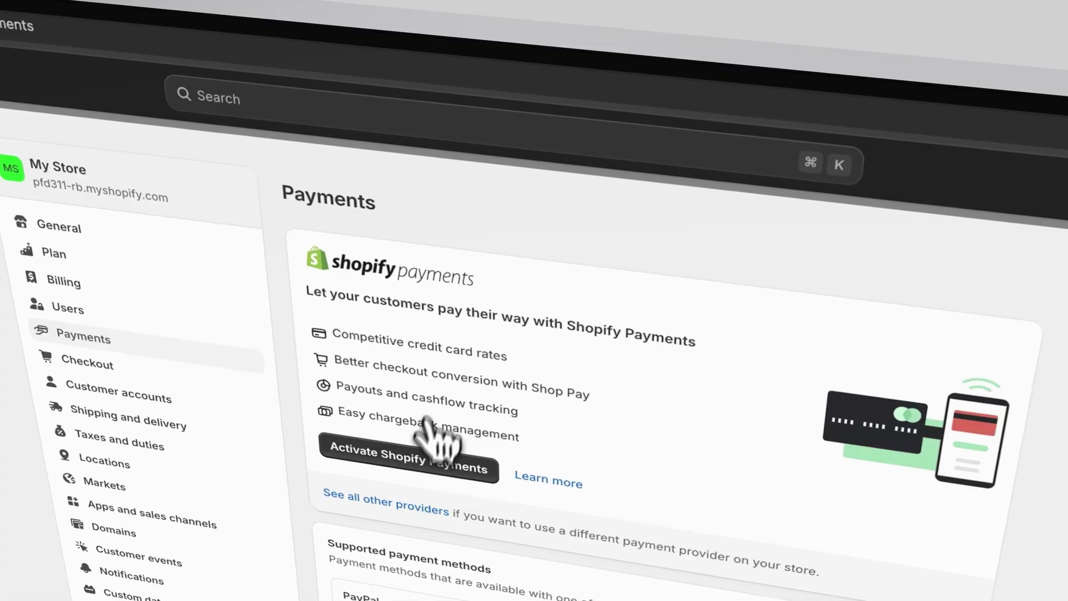
pyautogui.click(436, 441)
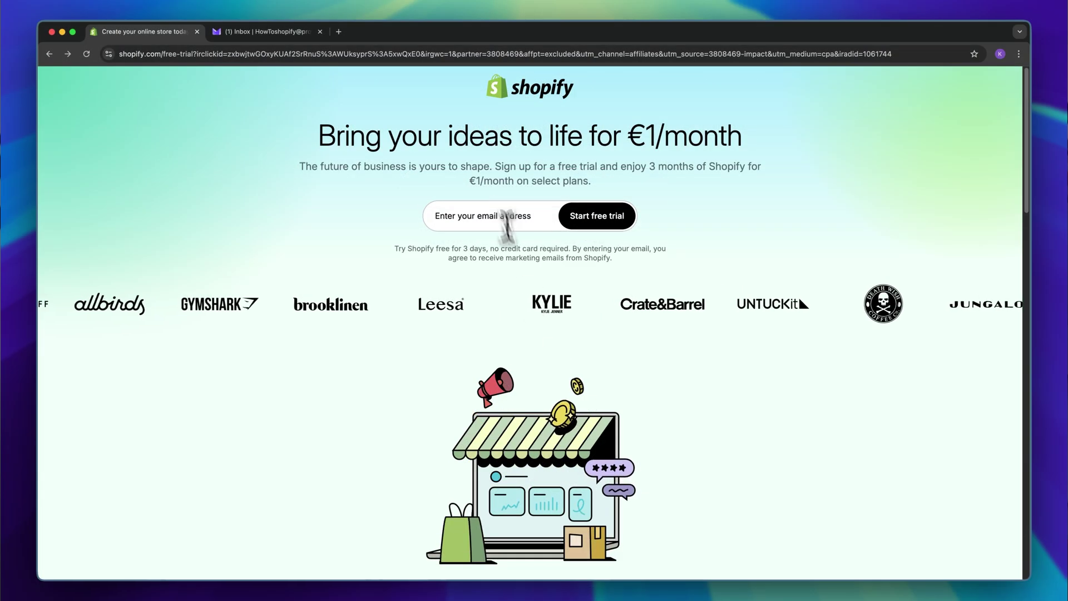
# Sign up for the Shopify free trial with the account's e-mail address and password, and create the account
pyautogui.click(494, 180)
pyautogui.press('super+v')
pyautogui.click(581, 220)
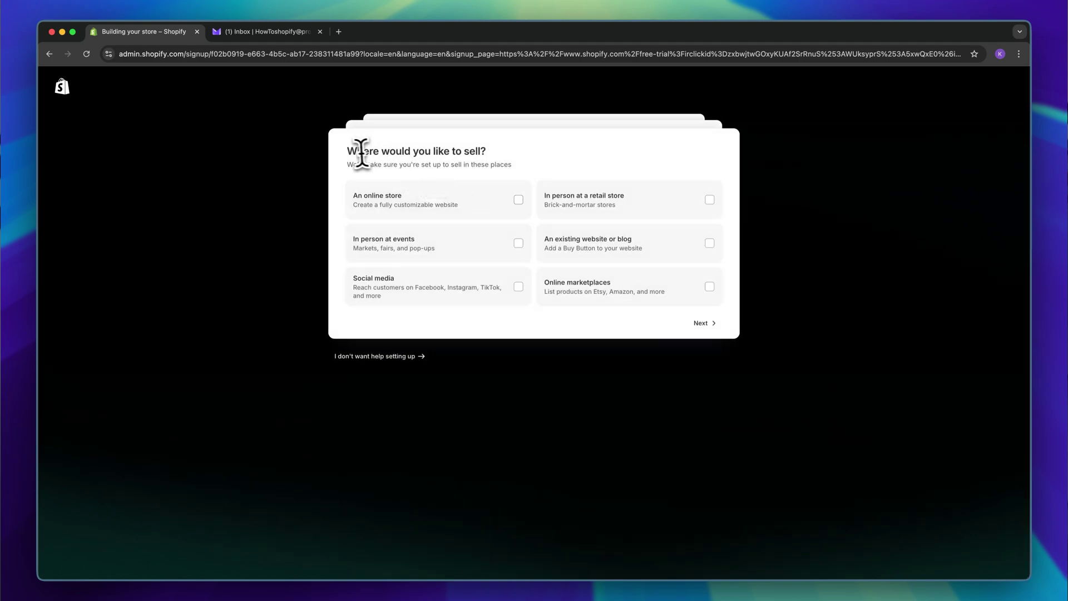
pyautogui.moveTo(347, 151); pyautogui.dragTo(402, 151)
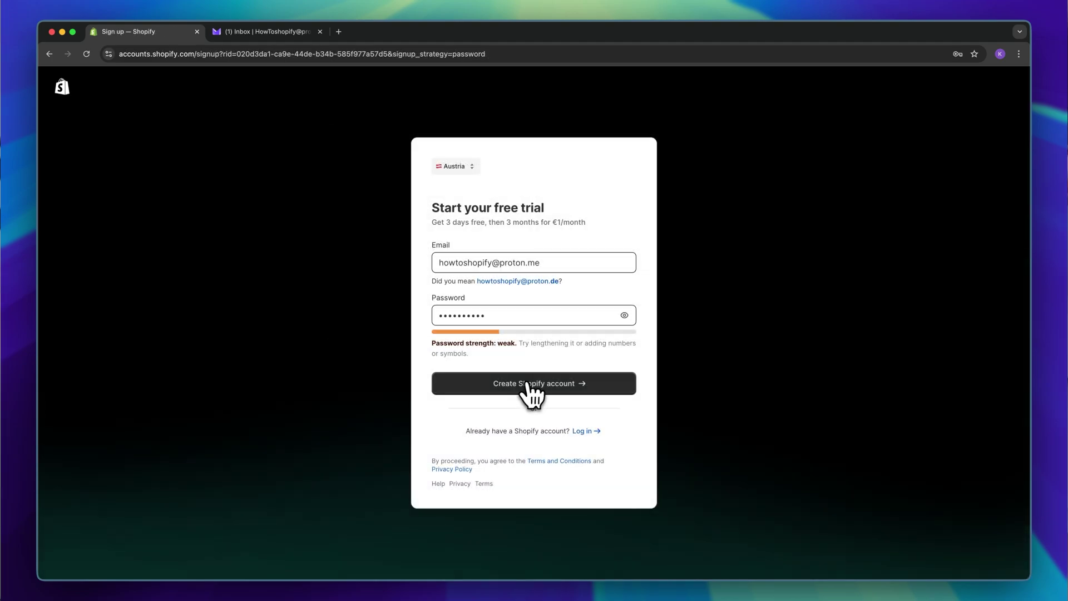
pyautogui.click(530, 383)
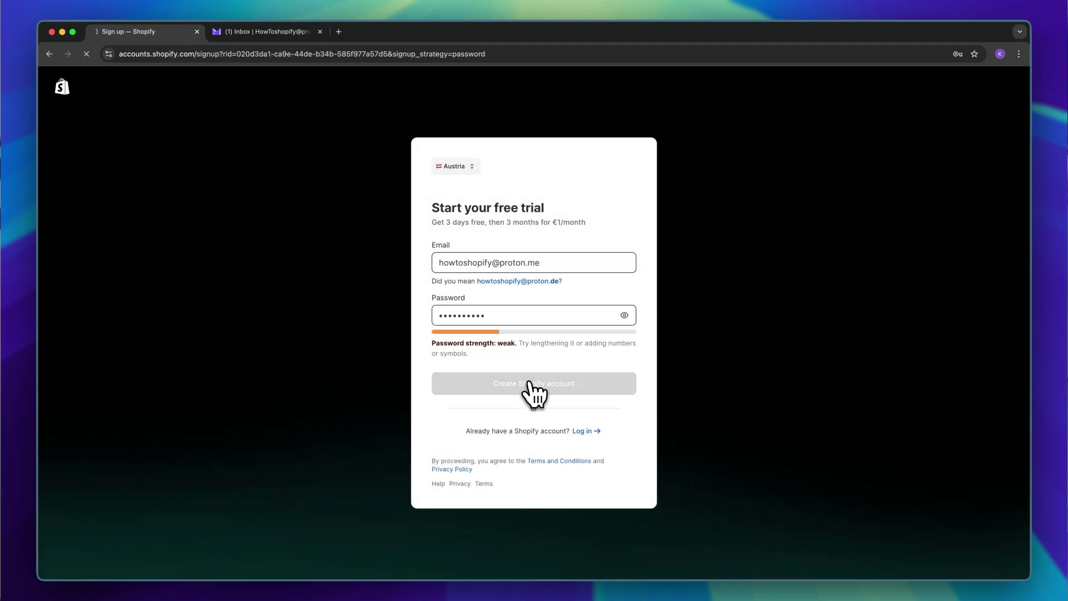
# Start the free trial on the Basic plan for solo entrepreneurs and complete the subscription
pyautogui.moveTo(337, 150); pyautogui.dragTo(518, 152)
pyautogui.click(519, 152)
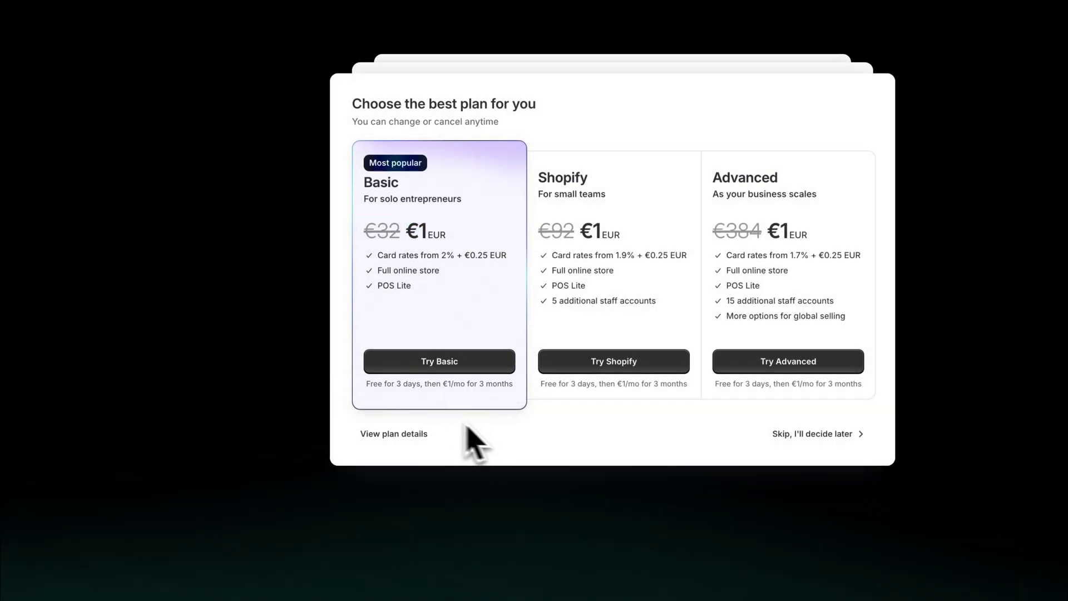
pyautogui.click(461, 364)
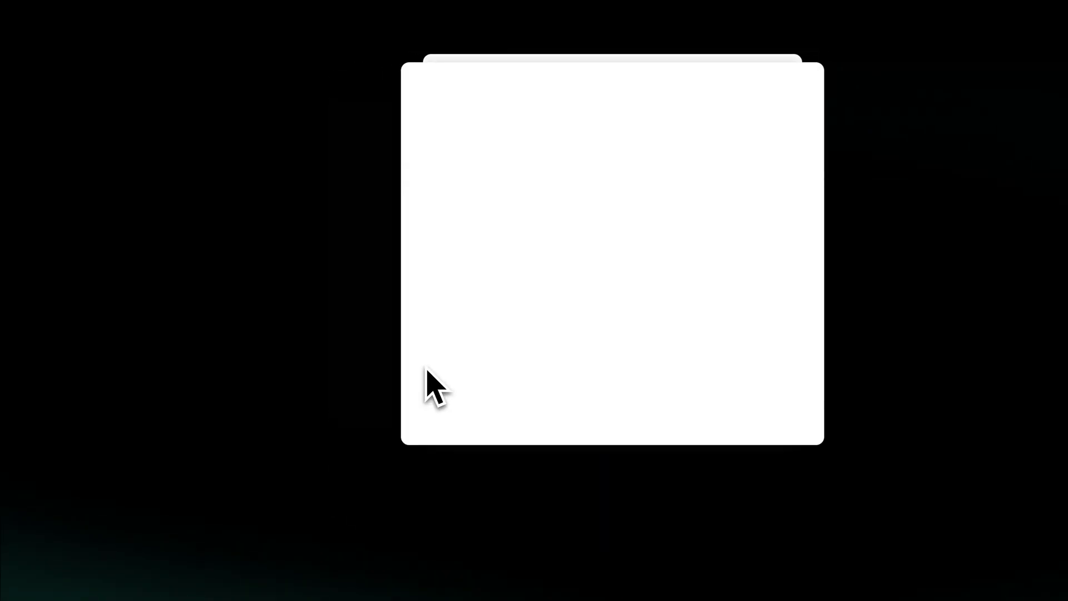
pyautogui.click(503, 169)
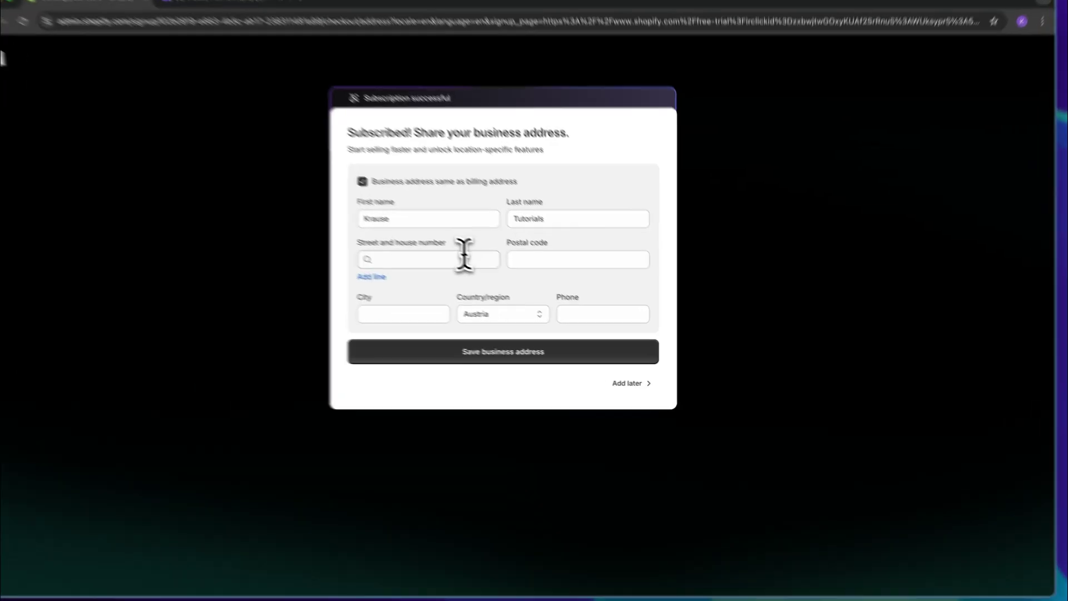
# Fill in the business address form with the street, postal code, city and phone number, and save it
pyautogui.click(487, 268)
pyautogui.click(418, 268)
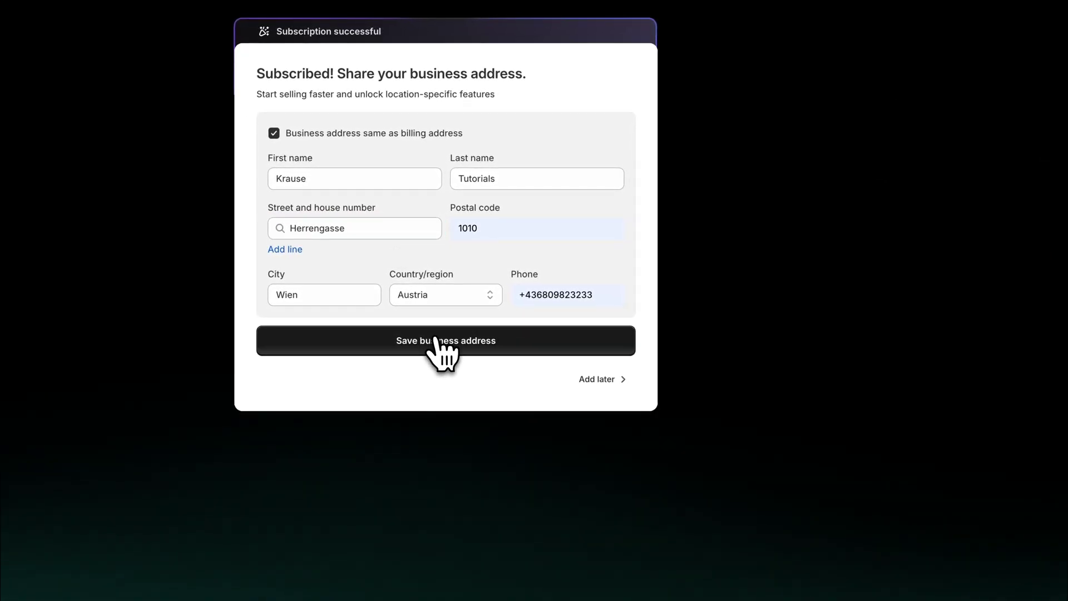
pyautogui.click(500, 350)
pyautogui.click(948, 172)
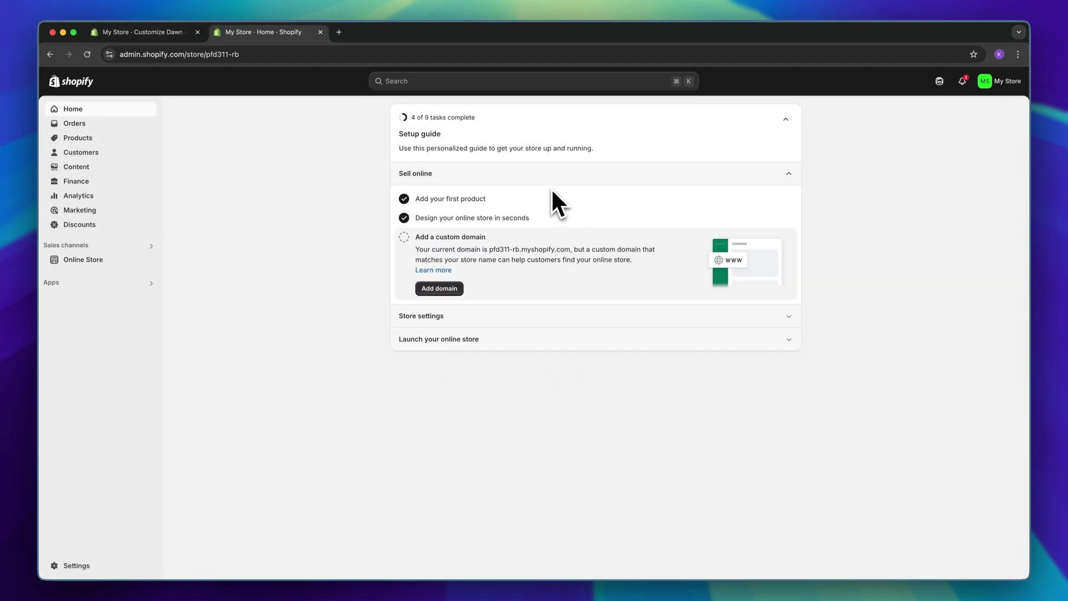
# Open the online store's current Dawn theme for customization
pyautogui.click(103, 260)
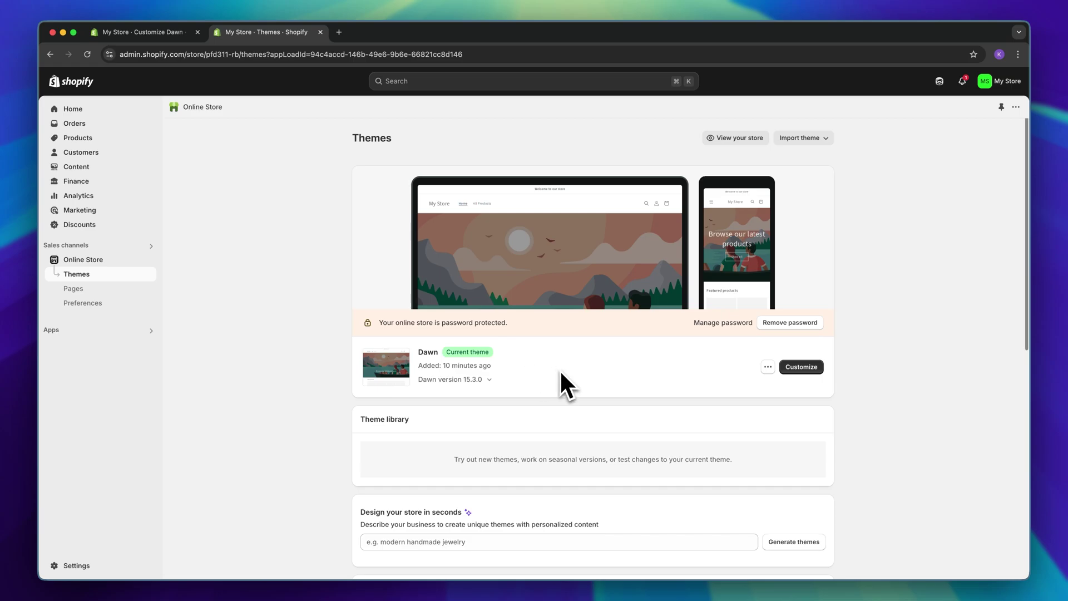
pyautogui.scroll(-10, 558, 371)
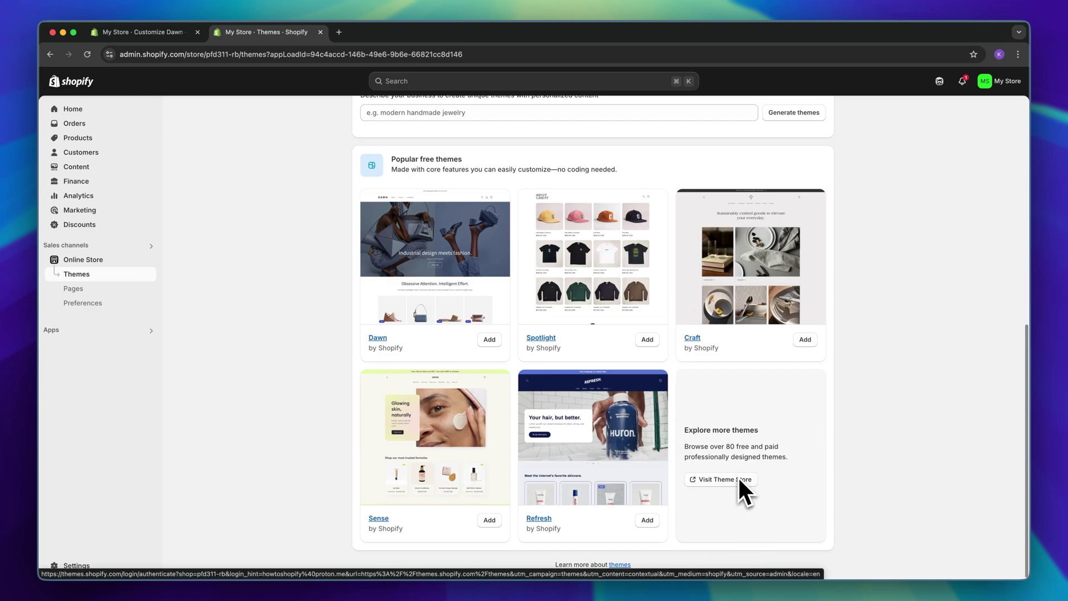
pyautogui.scroll(10, 743, 457)
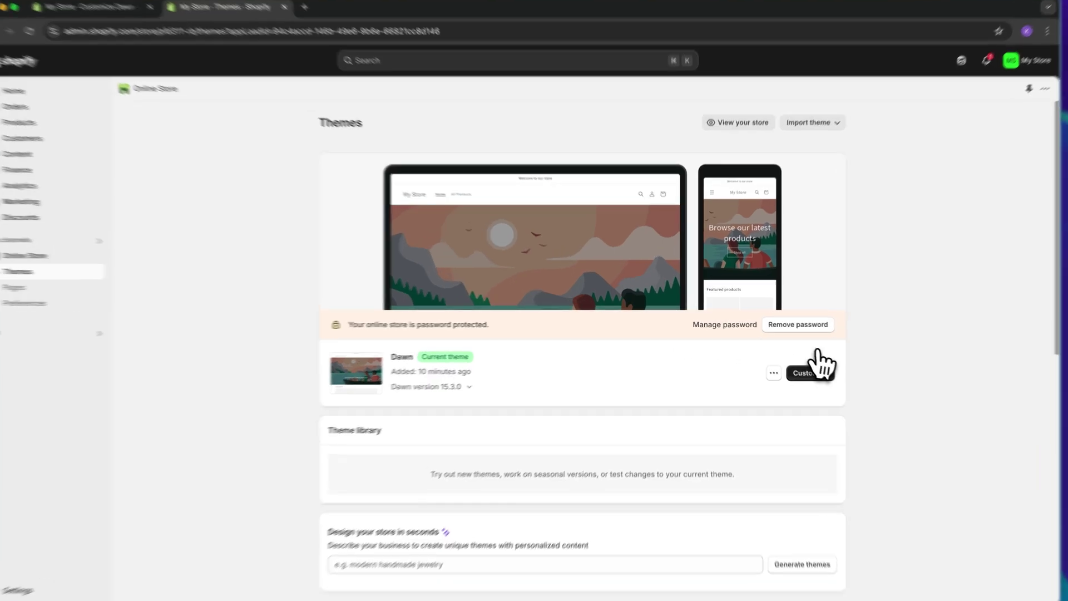
pyautogui.click(811, 366)
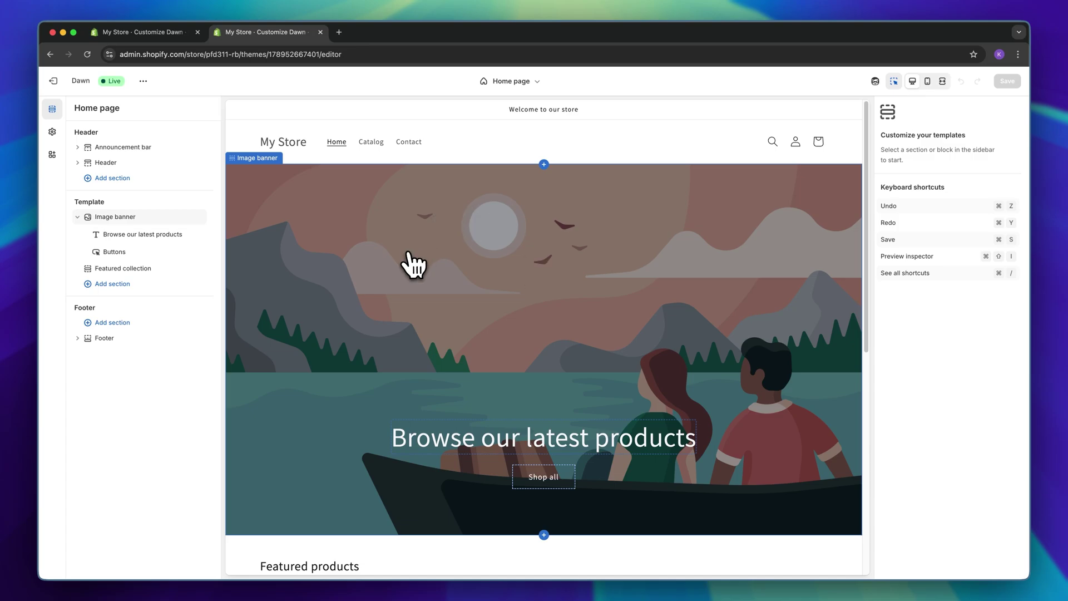
# Set the black CHIMI PNG image as the store logo in the theme settings
pyautogui.click(52, 132)
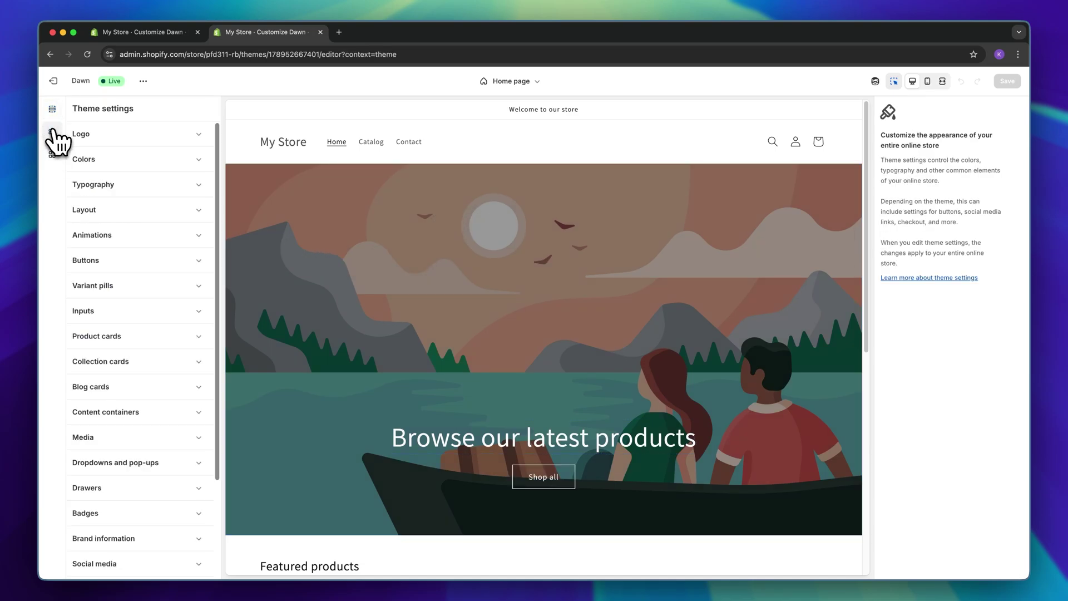
pyautogui.click(117, 136)
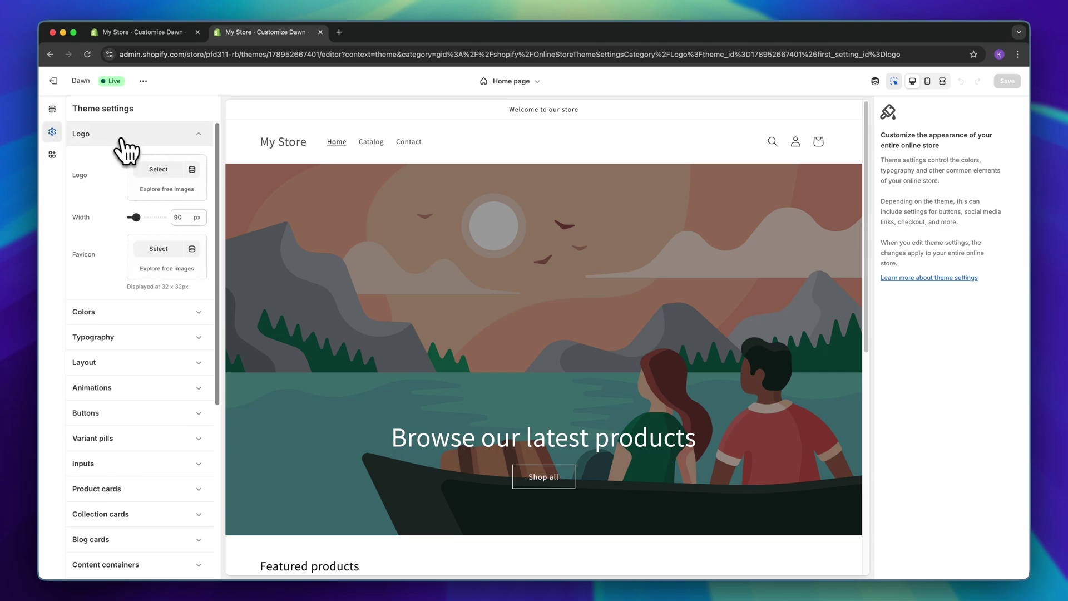
pyautogui.click(165, 174)
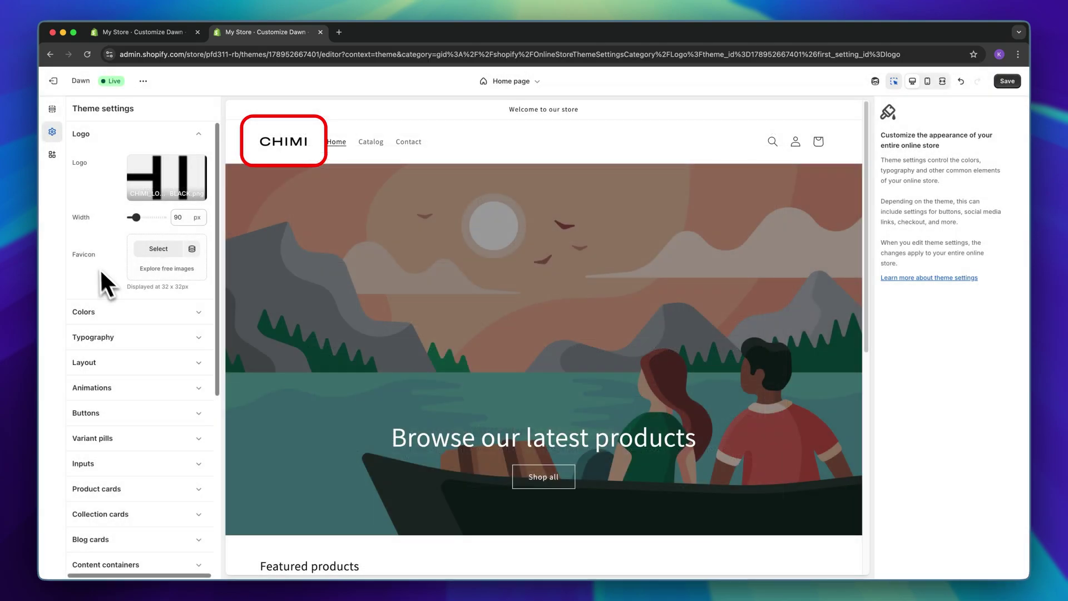
pyautogui.click(206, 134)
# Set both the heading and the body font of the theme to Inter and save the theme
pyautogui.click(155, 160)
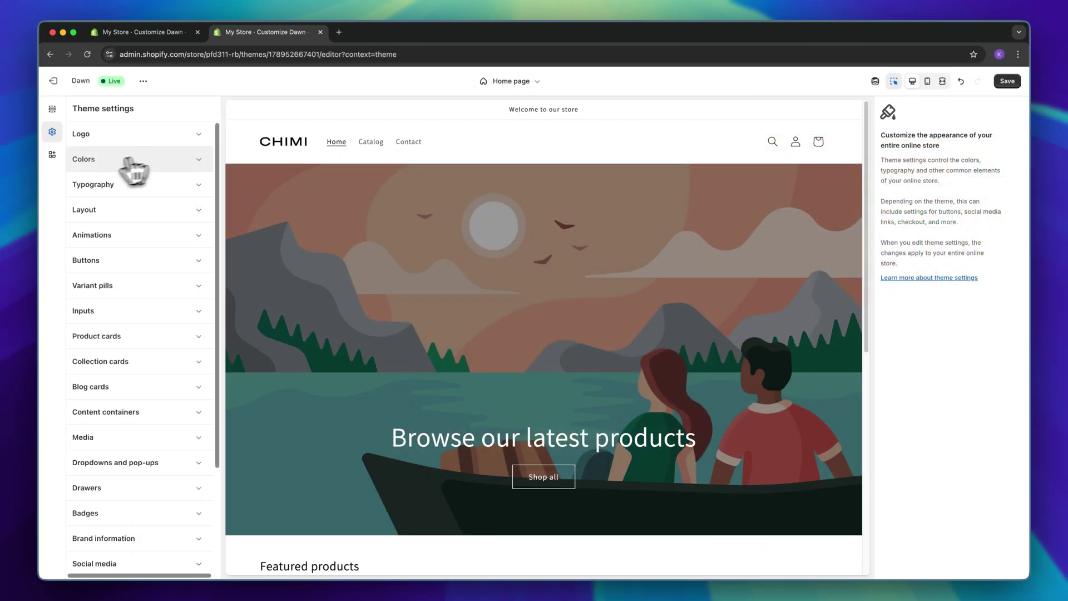
pyautogui.click(100, 185)
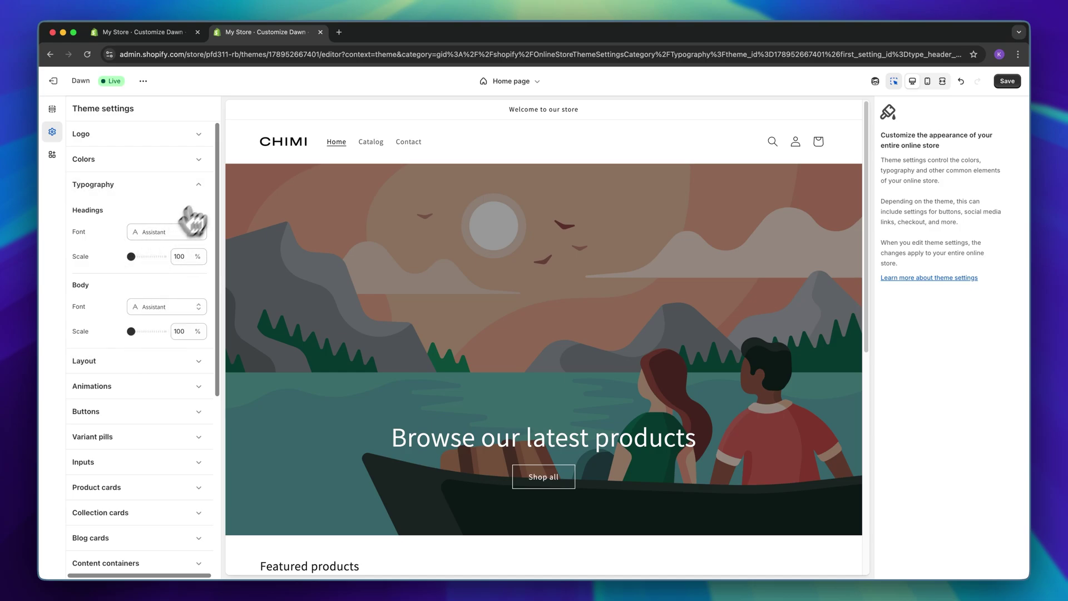
pyautogui.click(159, 234)
pyautogui.click(155, 135)
pyautogui.click(124, 219)
pyautogui.click(201, 567)
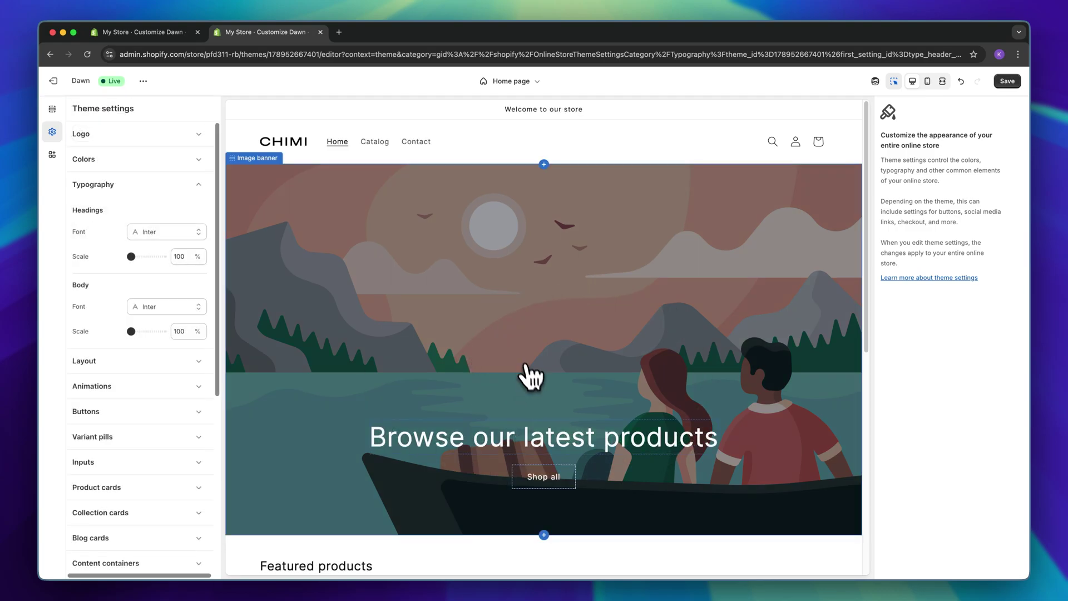
pyautogui.click(1008, 82)
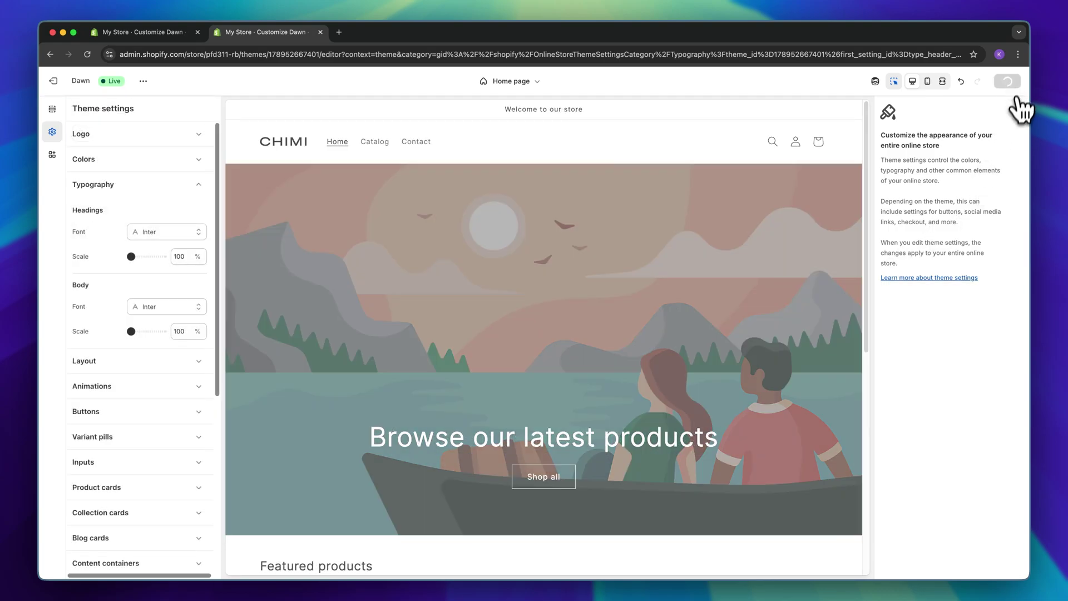
# Leave the theme editor and add a new product titled Model 01 with its description and sunglasses photos
pyautogui.click(55, 81)
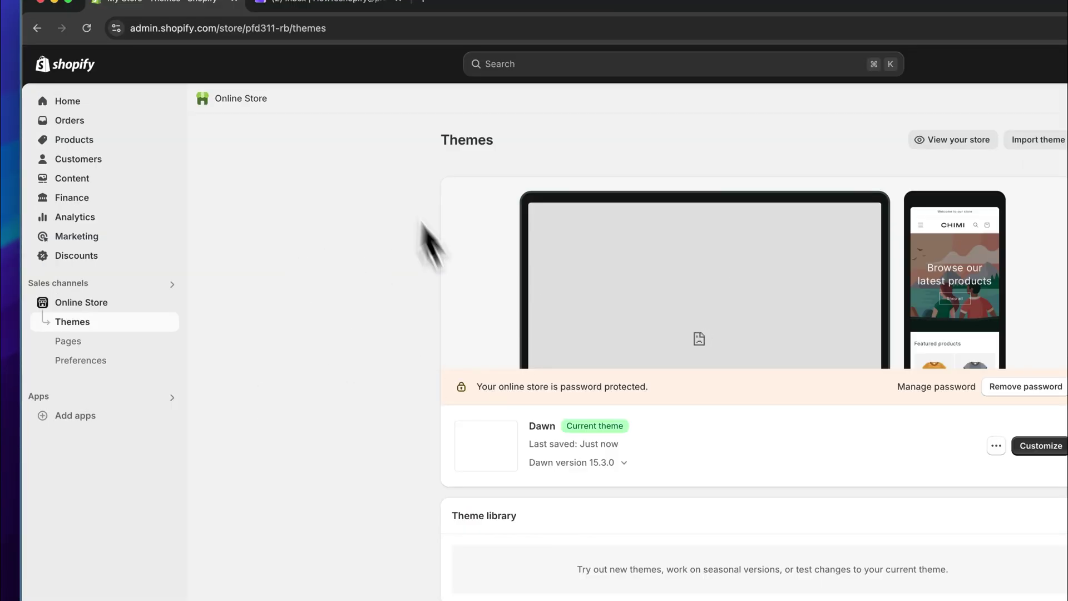
pyautogui.click(107, 142)
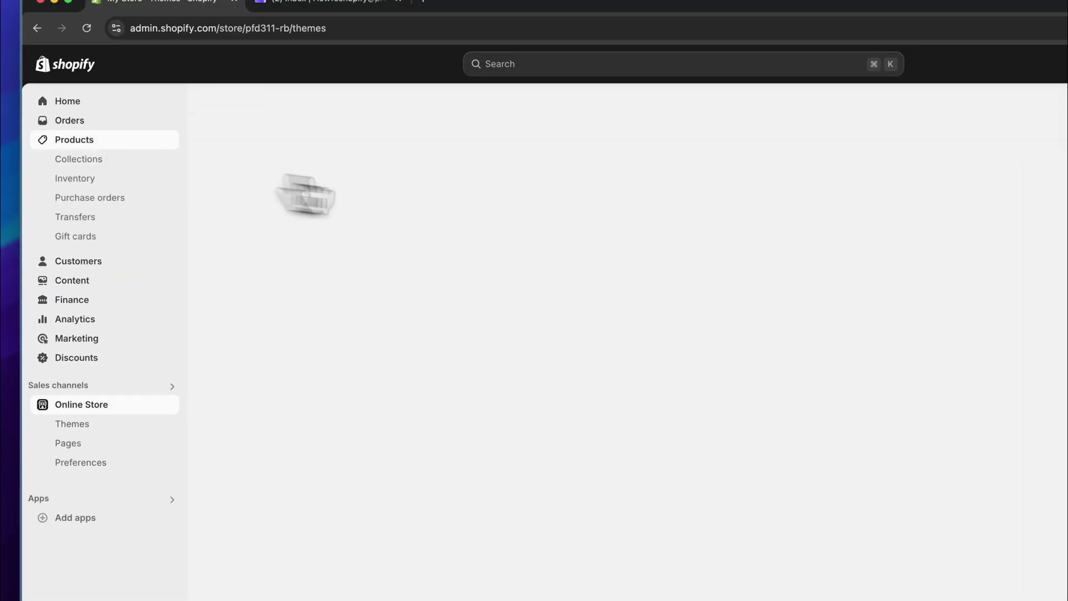
pyautogui.click(468, 280)
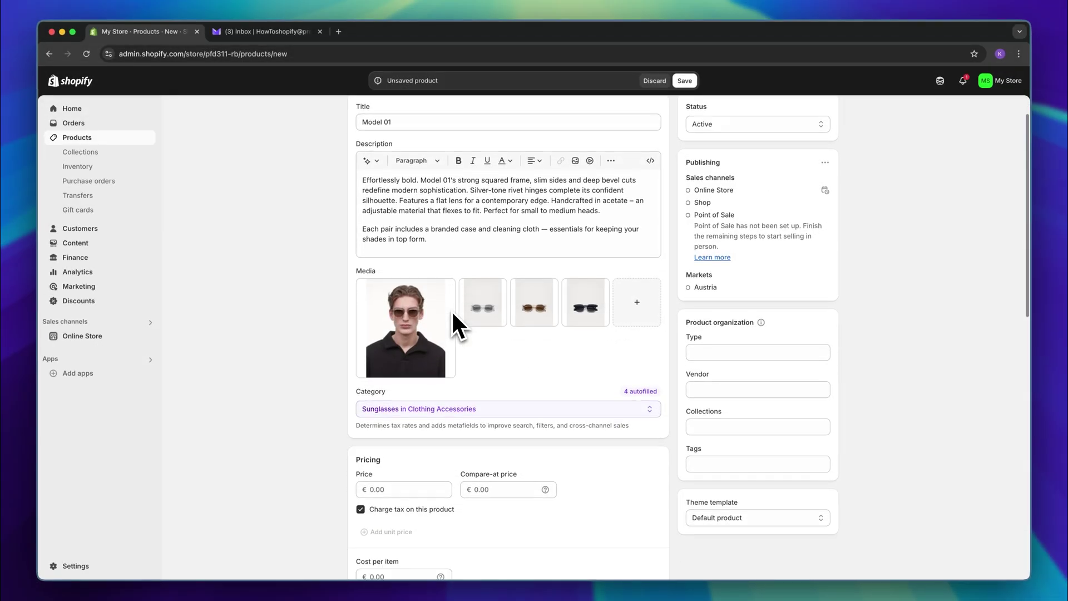
# Set the price of the Model 01 product to €39.90
pyautogui.scroll(-6, 451, 311)
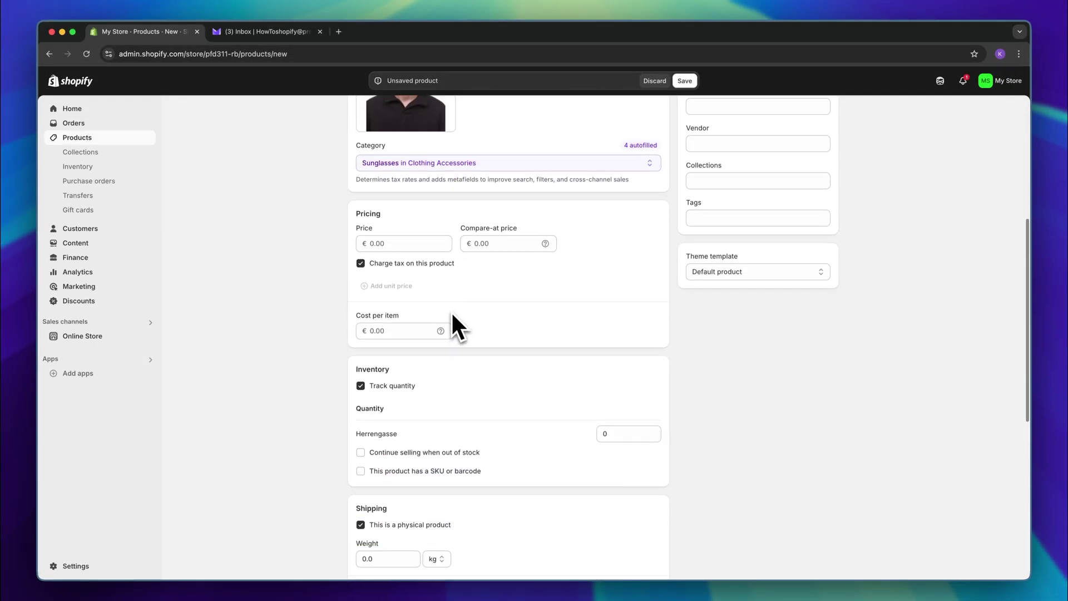
pyautogui.scroll(3, 451, 311)
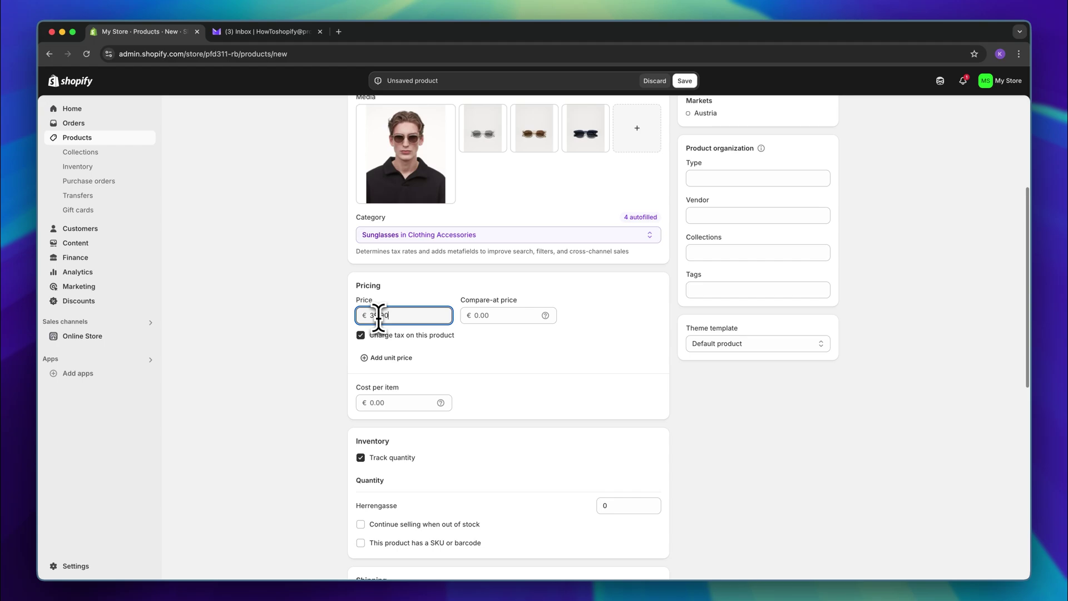
pyautogui.click(498, 311)
pyautogui.tripleClick(515, 299)
pyautogui.click(534, 290)
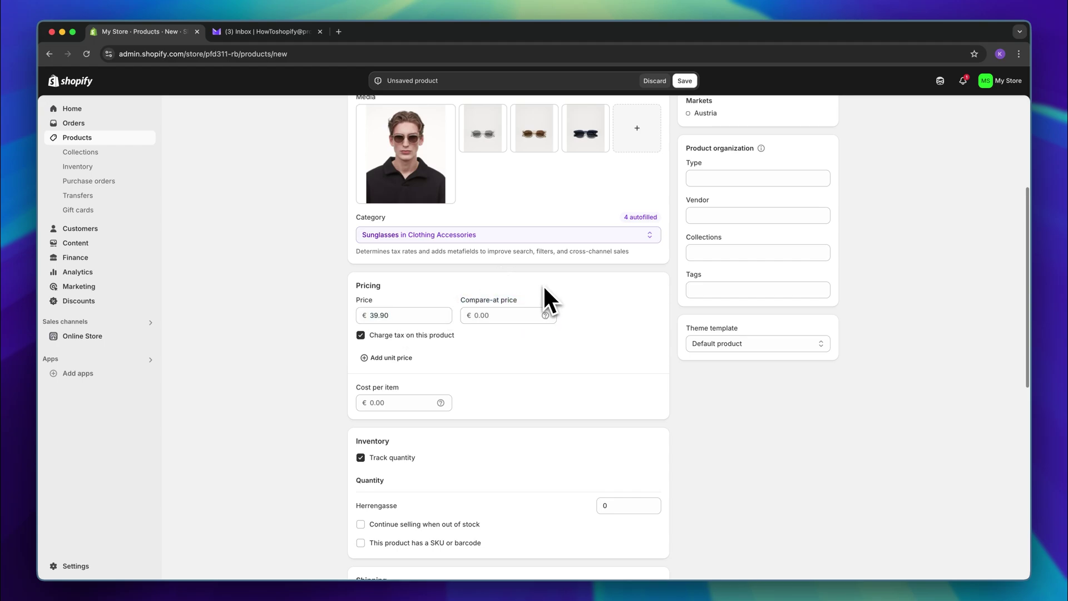
# Set the product's compare-at price to €79.90
pyautogui.scroll(3, 543, 284)
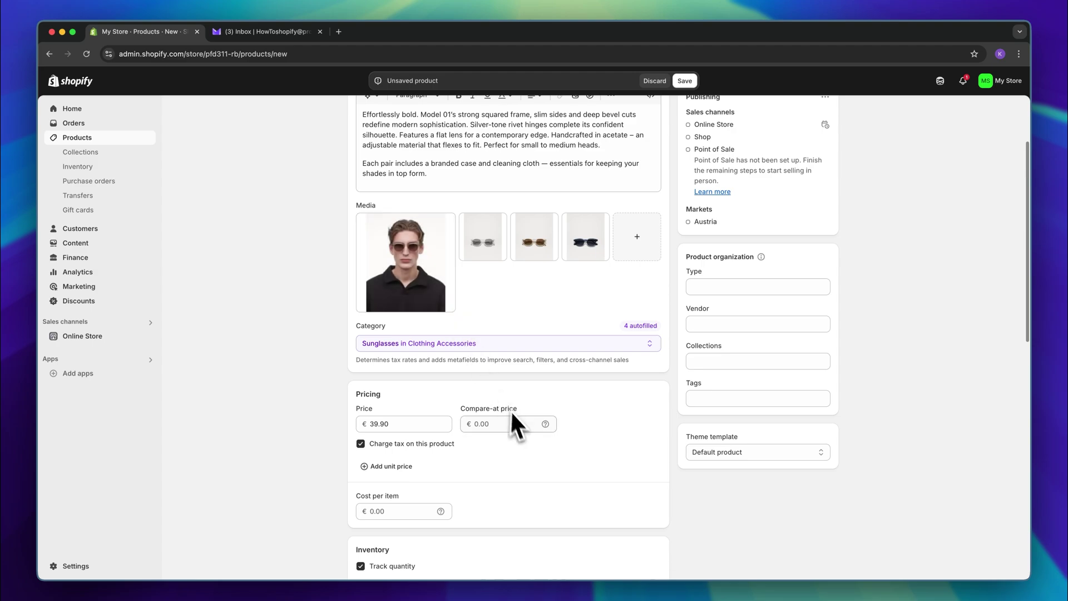
pyautogui.scroll(-2, 512, 412)
pyautogui.click(495, 352)
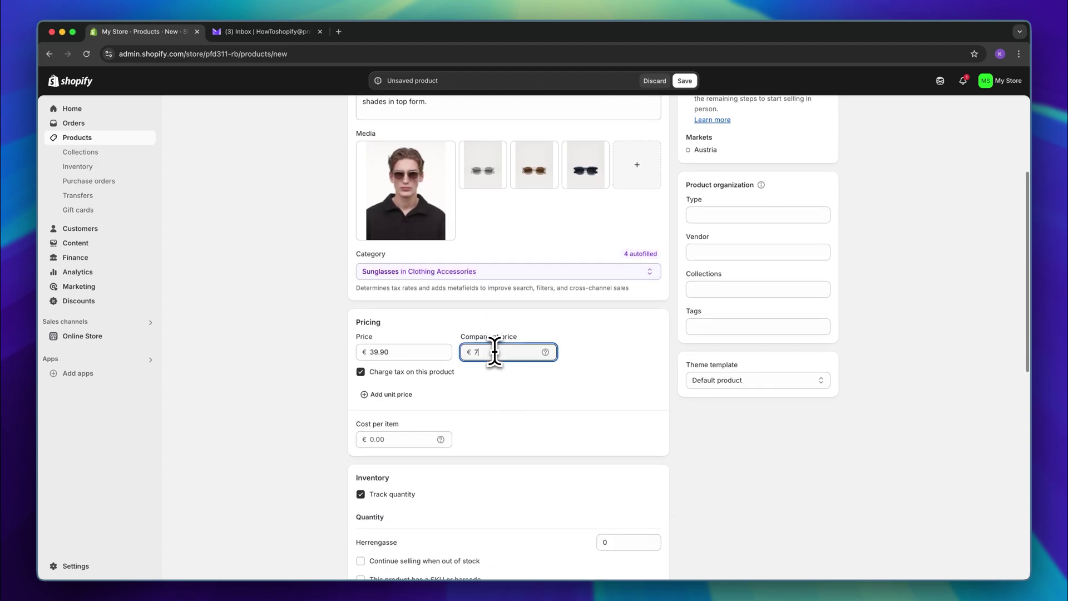
pyautogui.click(596, 424)
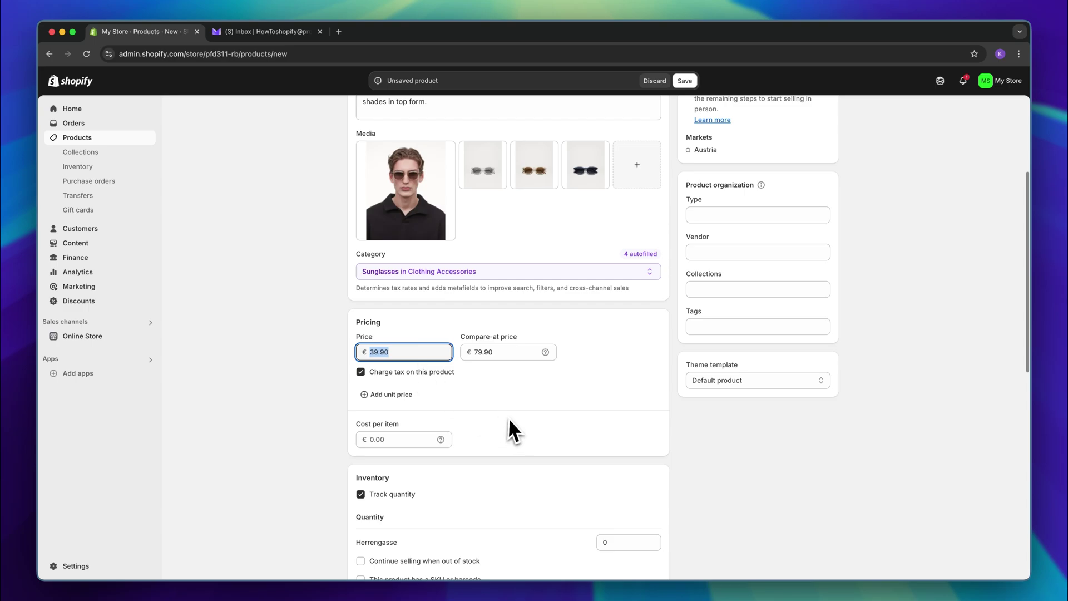
# Set the product's cost per item to €20.00
pyautogui.scroll(-2, 506, 414)
pyautogui.scroll(-1, 507, 417)
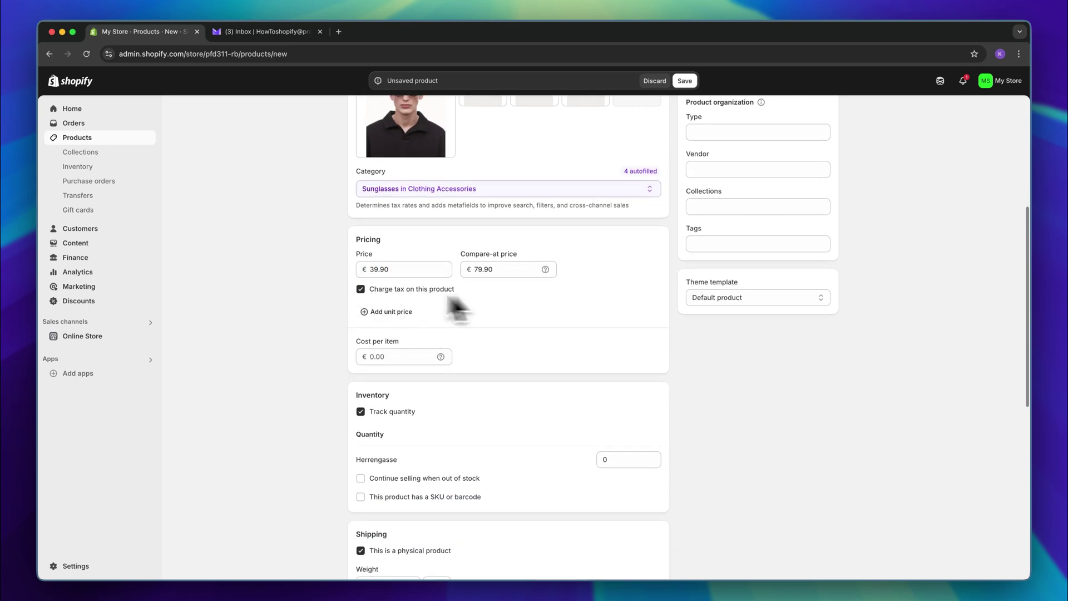
pyautogui.scroll(-1, 413, 375)
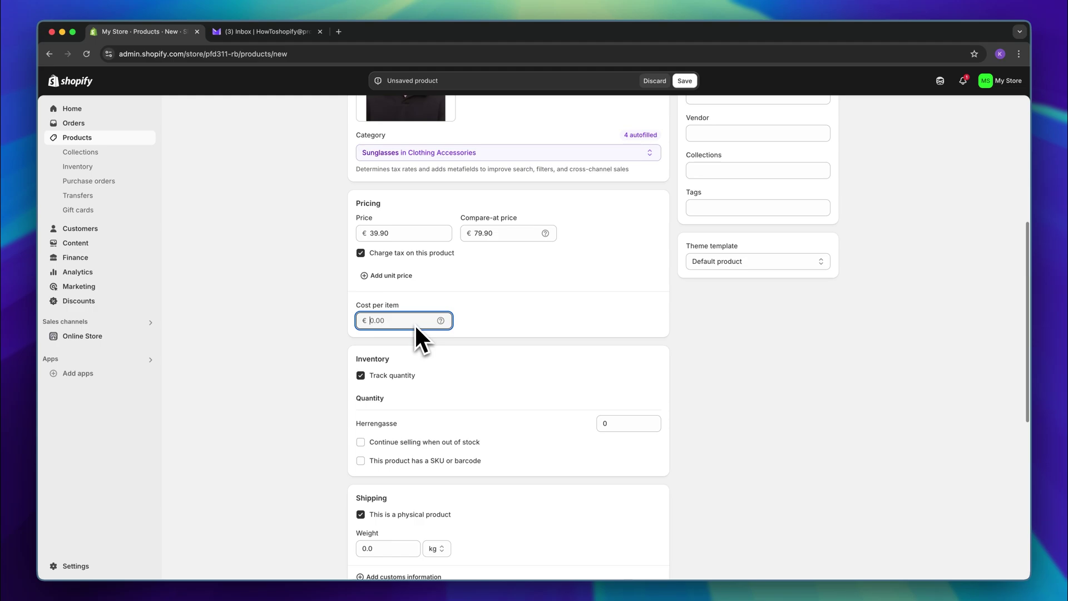
pyautogui.write('20')
pyautogui.click(522, 324)
# Set the product's inventory quantity to 1000 and its shipping weight to 1.0 kg
pyautogui.scroll(-3, 522, 323)
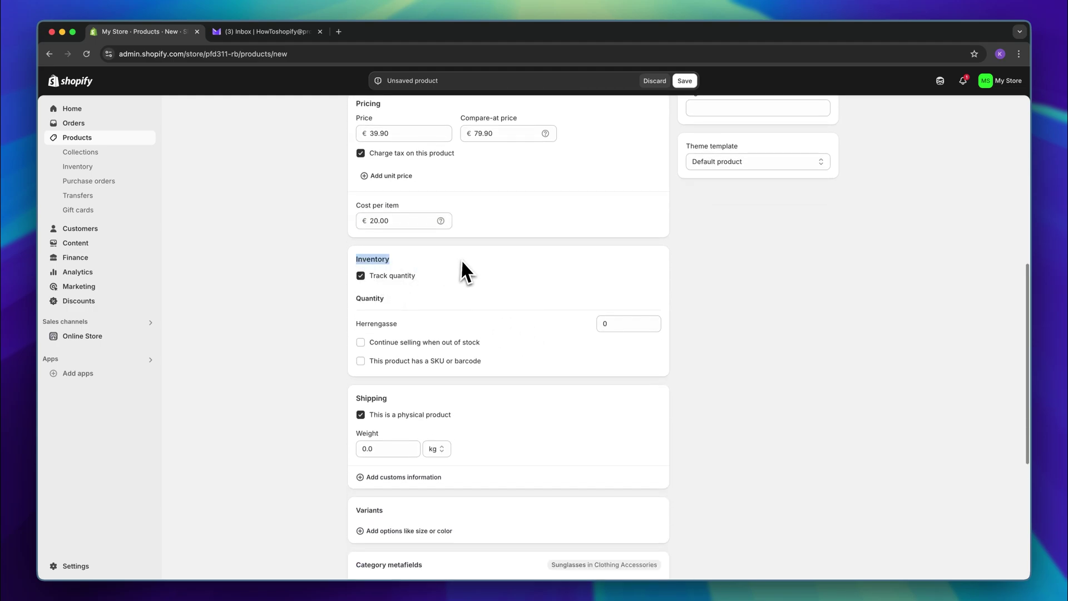
pyautogui.doubleClick(620, 323)
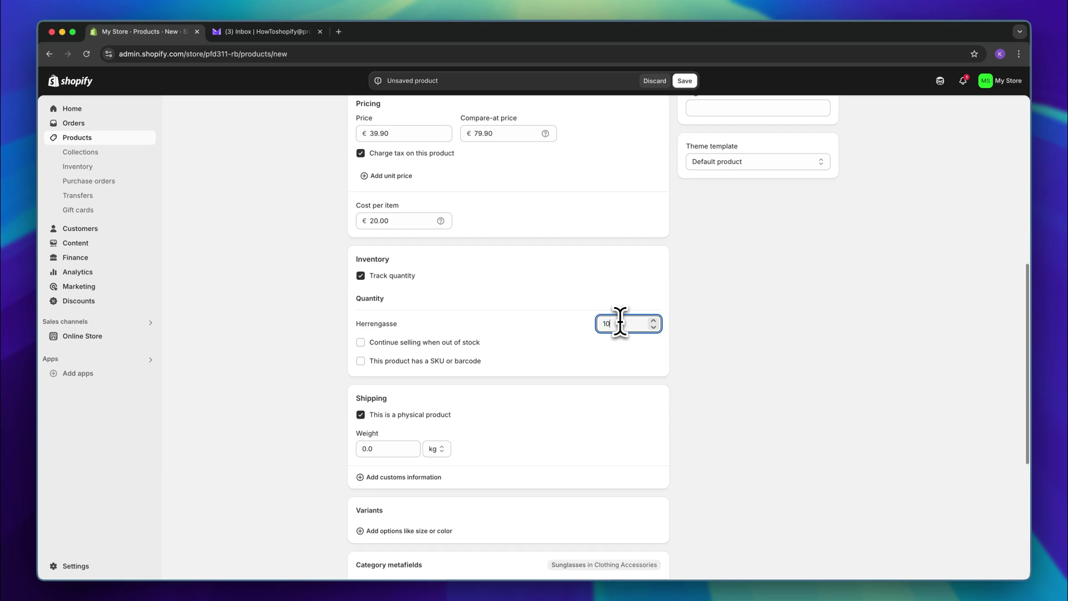
pyautogui.click(779, 290)
pyautogui.scroll(-3, 460, 415)
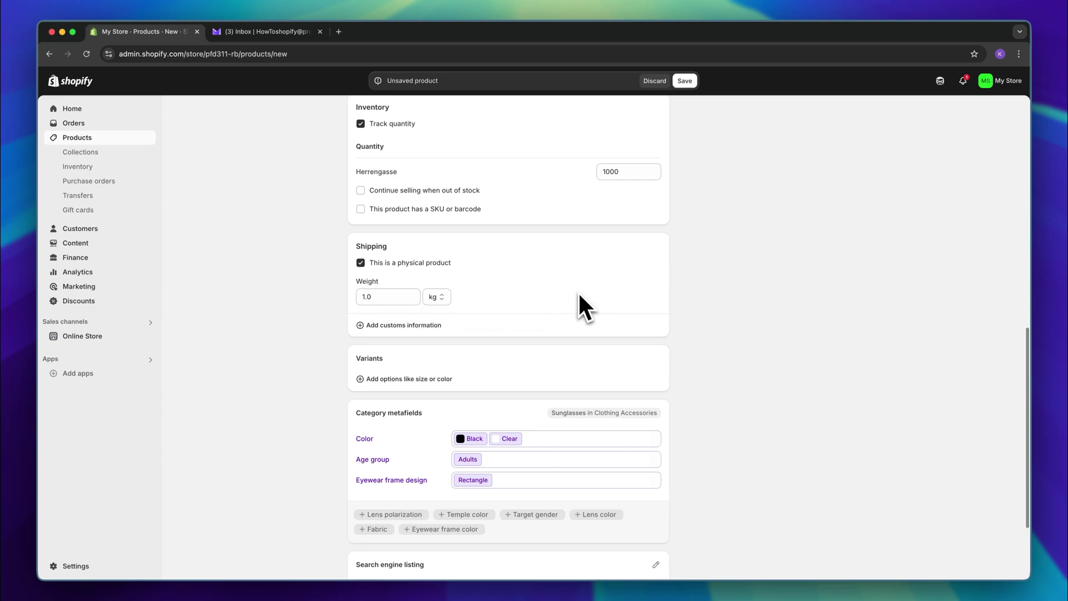
# Add a Color option with the values Black and Clear to the Model 01 product's variants
pyautogui.scroll(-4, 578, 291)
pyautogui.moveTo(367, 249); pyautogui.dragTo(412, 254)
pyautogui.click(377, 270)
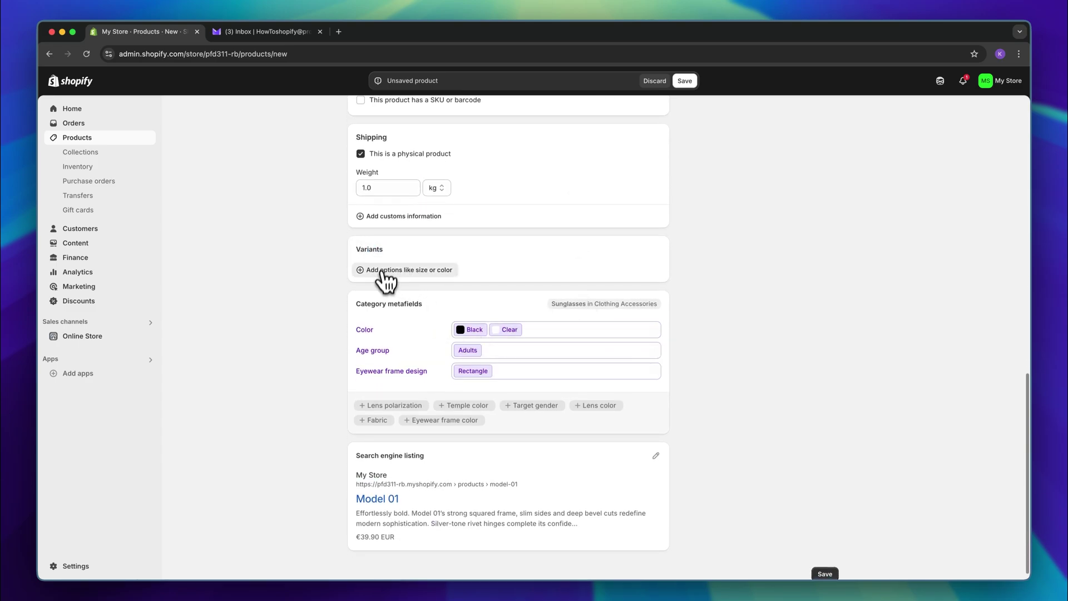
pyautogui.click(418, 332)
pyautogui.scroll(15, 565, 362)
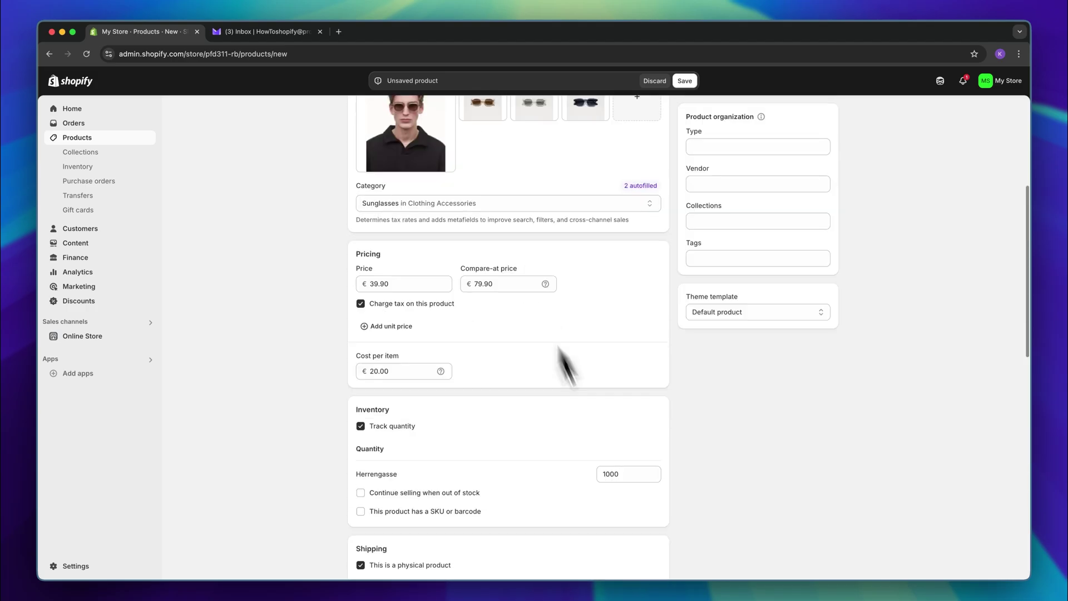
pyautogui.scroll(-15, 569, 406)
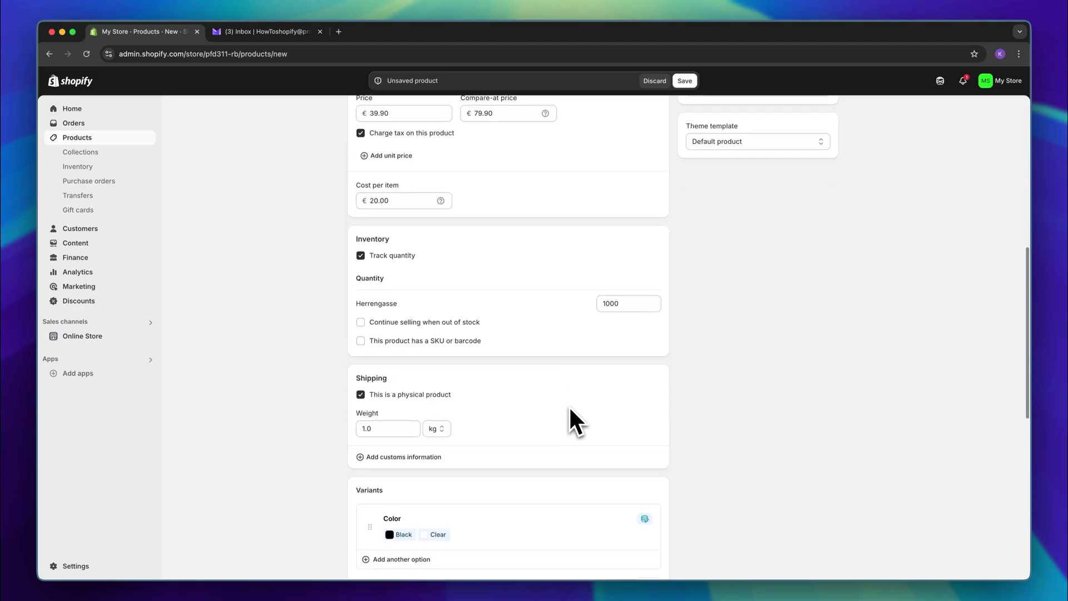
pyautogui.scroll(-8, 538, 323)
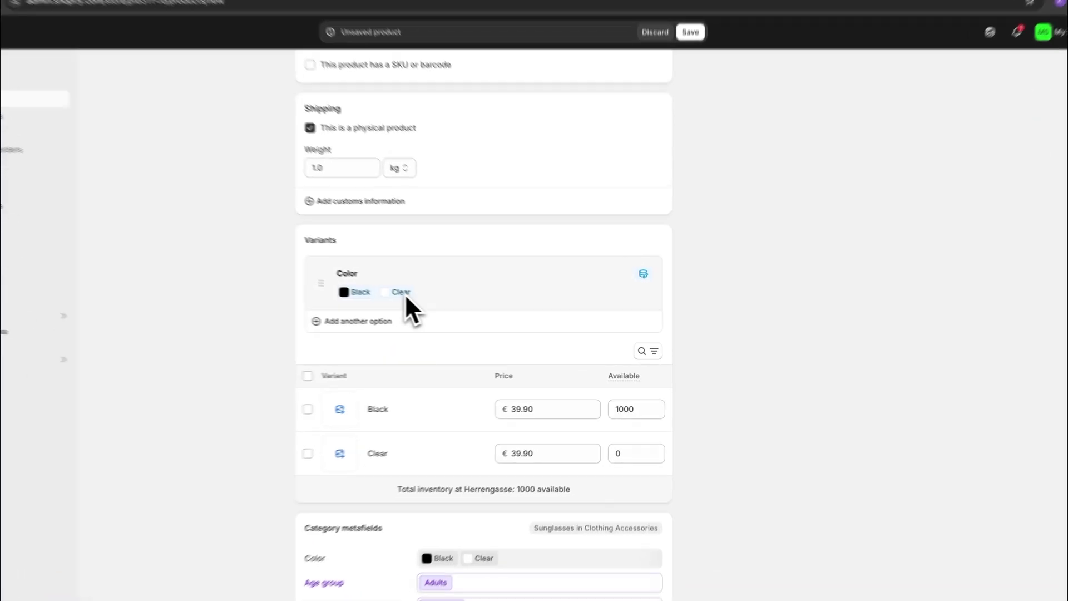
# Replace the Black and Clear values of the Color option with Brown
pyautogui.click(404, 293)
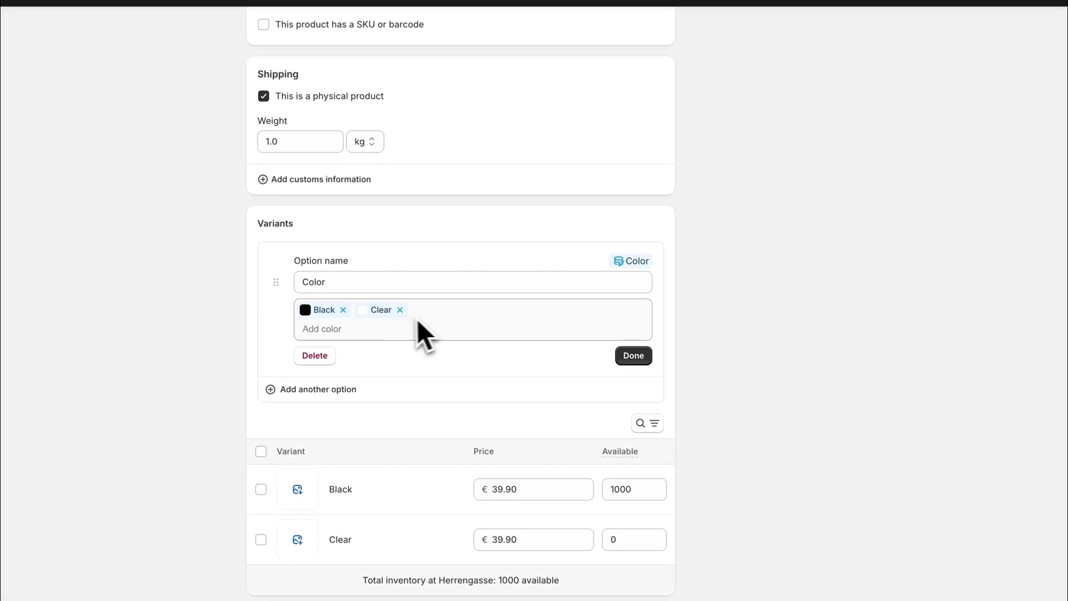
pyautogui.click(431, 316)
pyautogui.click(355, 314)
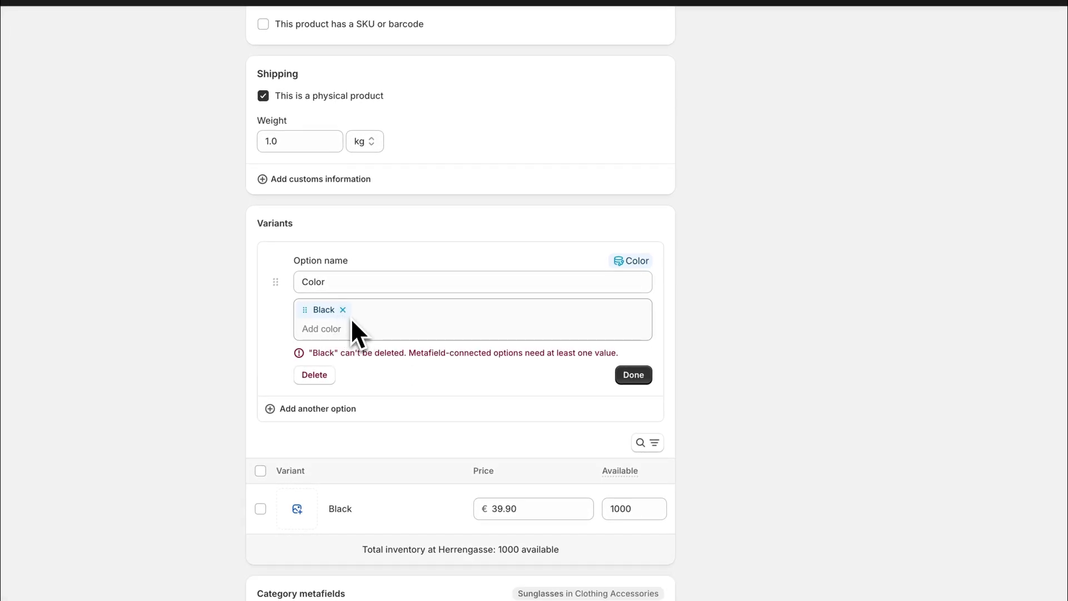
pyautogui.click(351, 321)
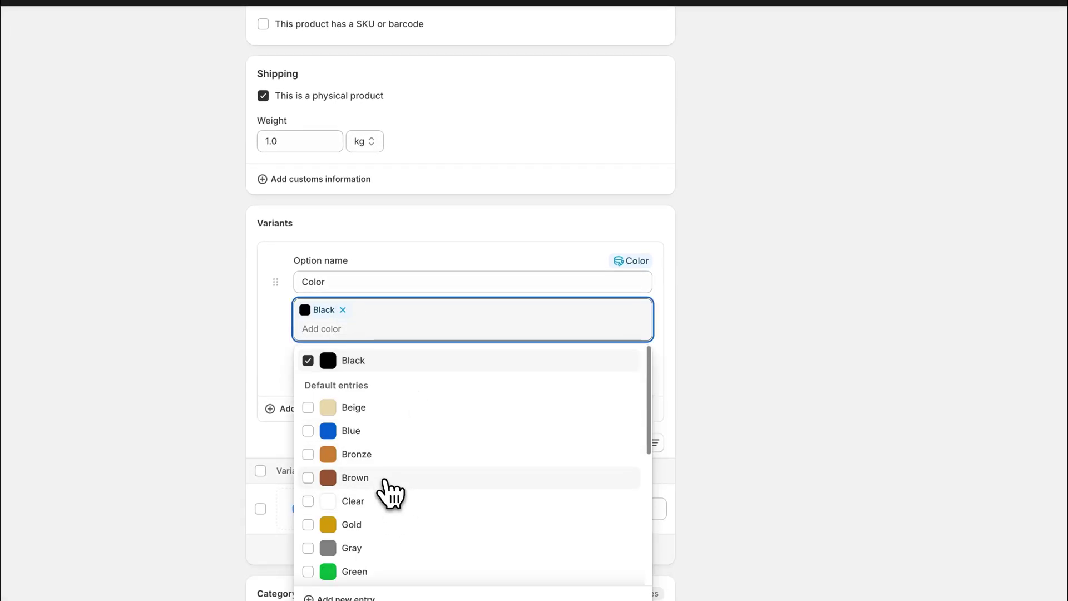
pyautogui.click(389, 479)
pyautogui.click(342, 309)
pyautogui.click(376, 331)
# Add Navy and Silver as further values of the Color option and finish editing the option
pyautogui.scroll(-4, 381, 468)
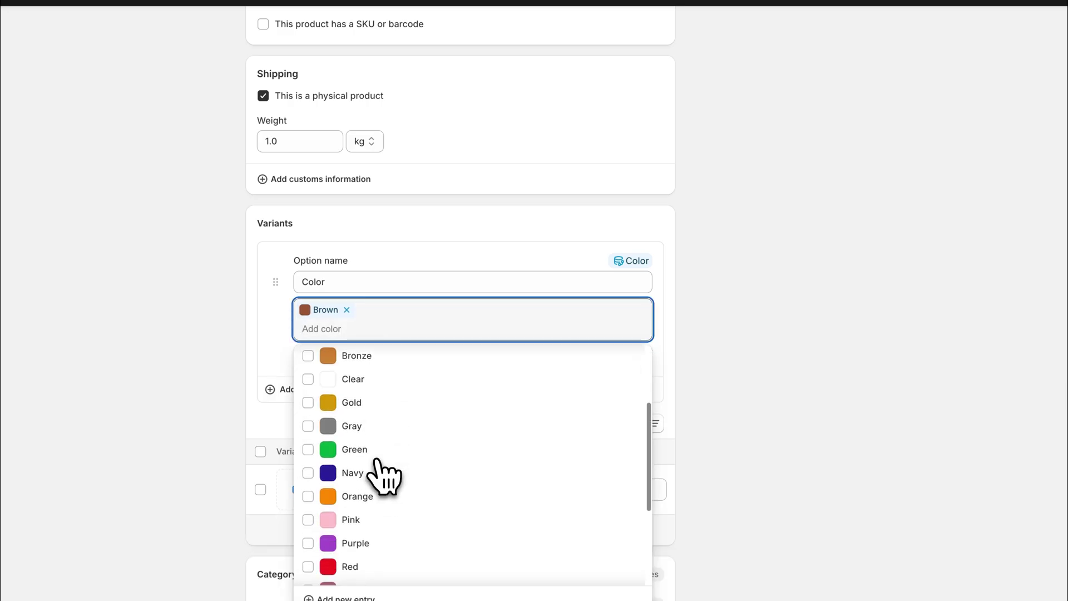
pyautogui.scroll(1, 367, 433)
pyautogui.click(356, 402)
pyautogui.scroll(-2, 445, 477)
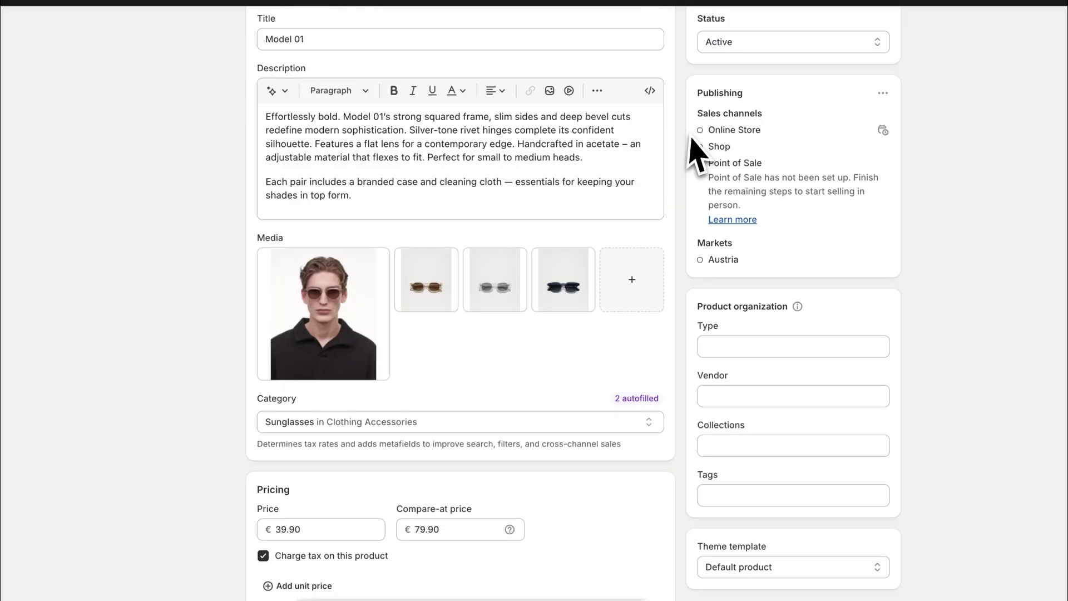
pyautogui.scroll(1, 692, 150)
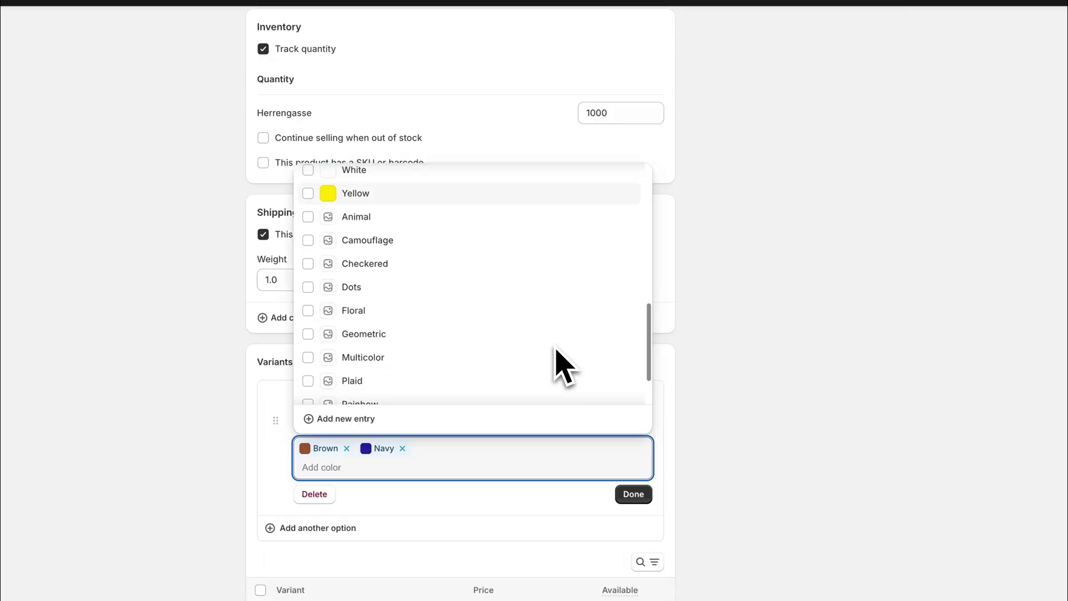
pyautogui.scroll(3, 553, 362)
pyautogui.click(433, 301)
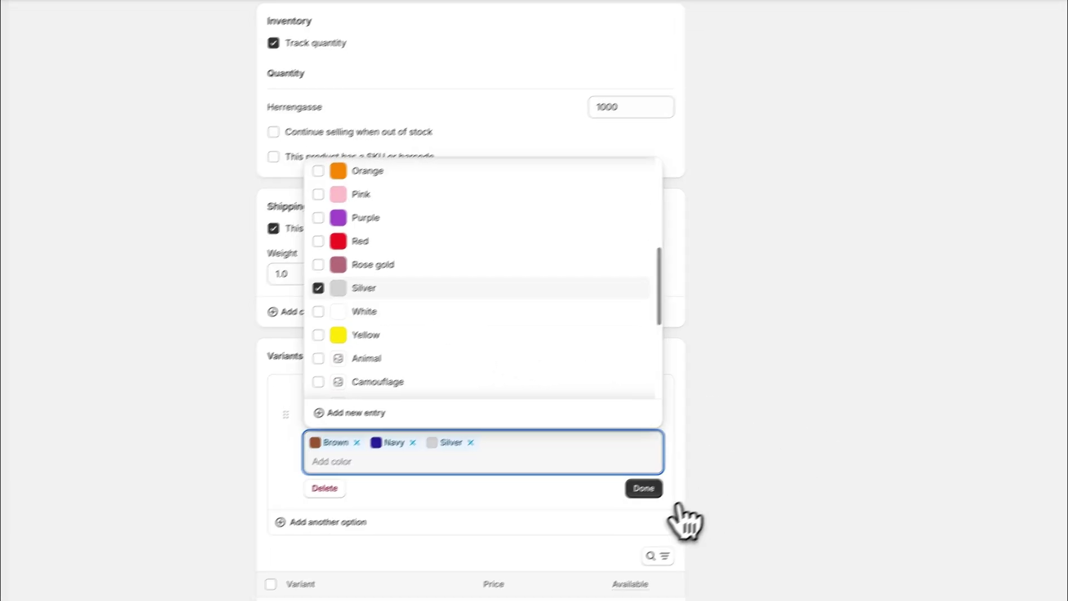
pyautogui.click(633, 494)
pyautogui.scroll(-2, 556, 356)
pyautogui.click(440, 265)
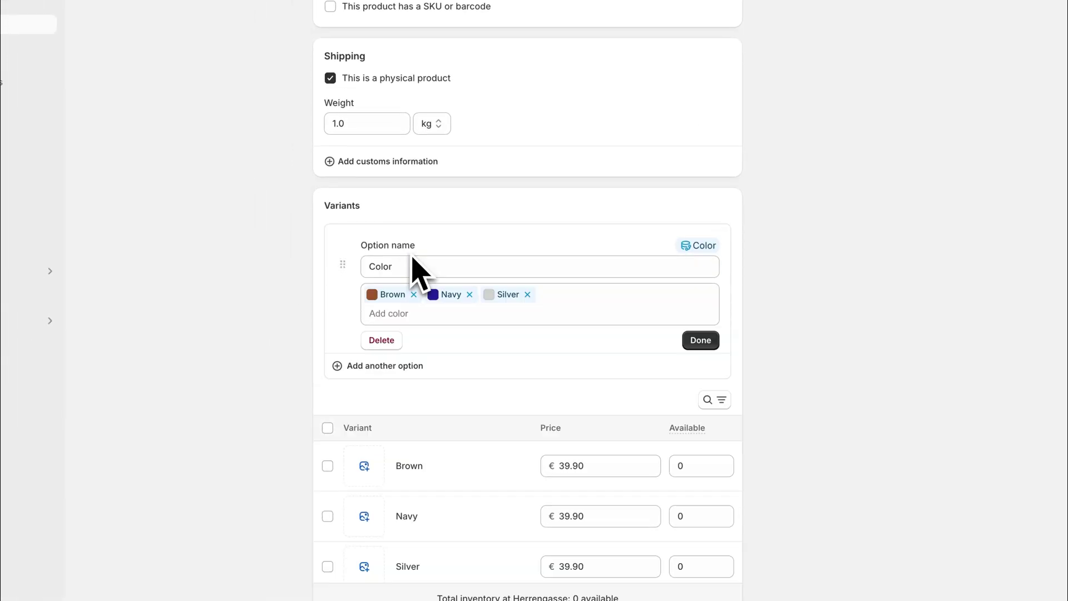
pyautogui.click(387, 292)
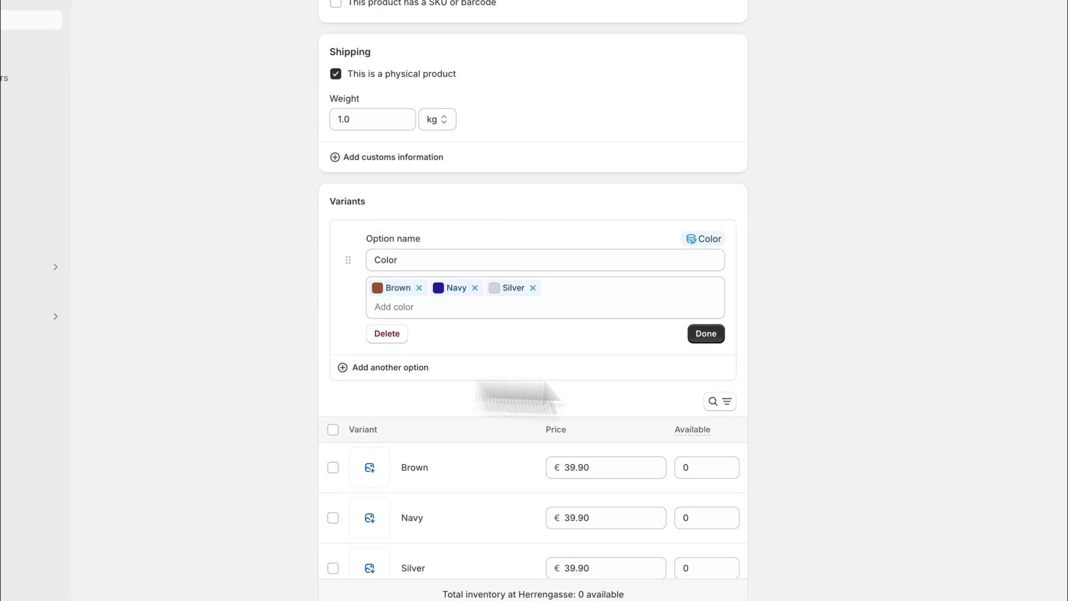
pyautogui.click(700, 338)
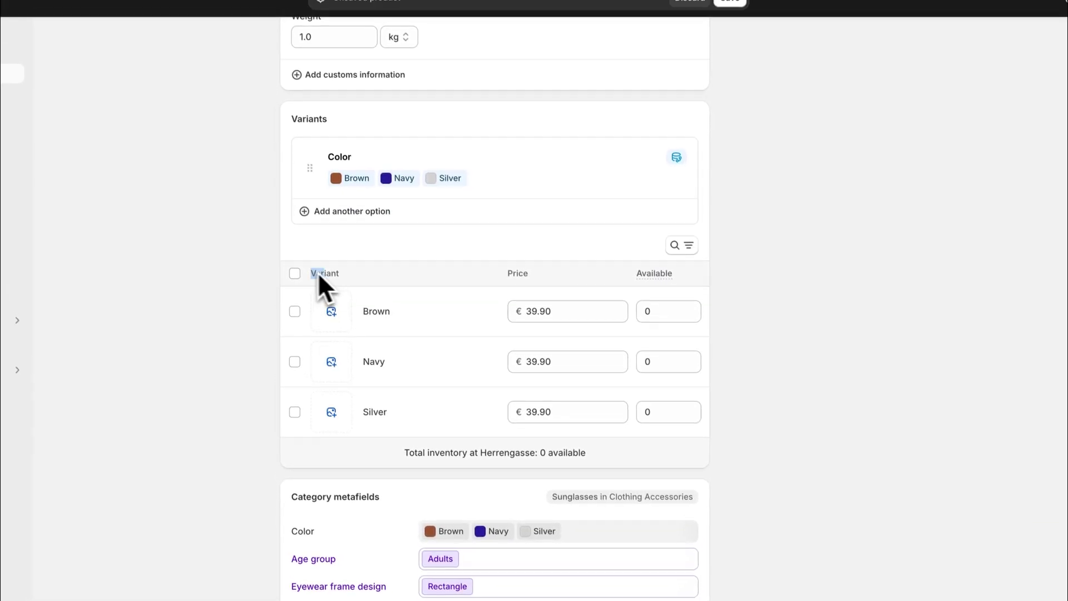
# Assign the existing product image of the brown sunglasses to the Brown variant
pyautogui.click(321, 278)
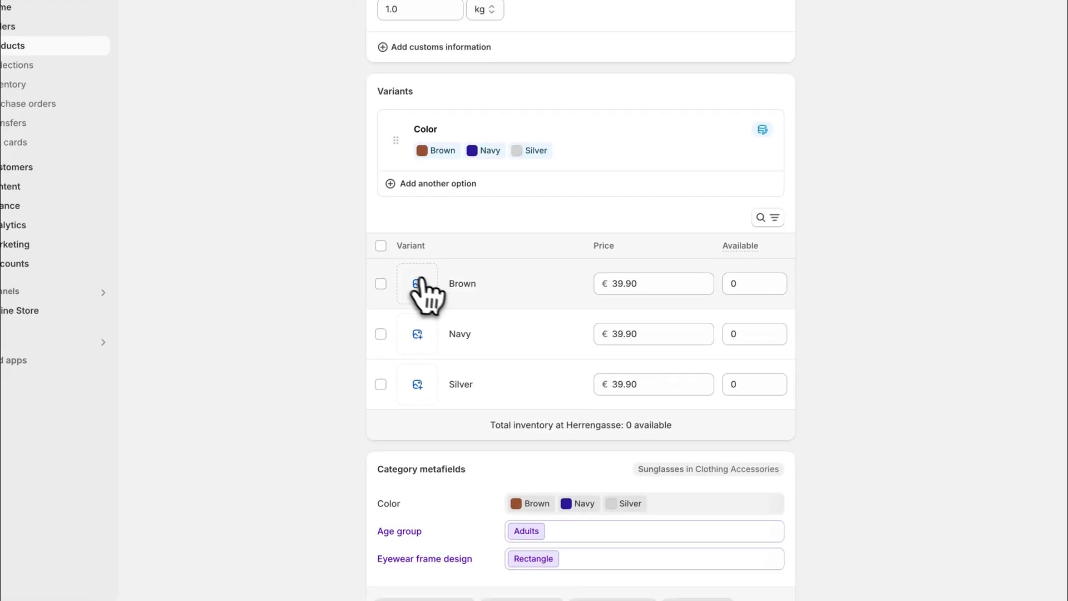
pyautogui.click(436, 288)
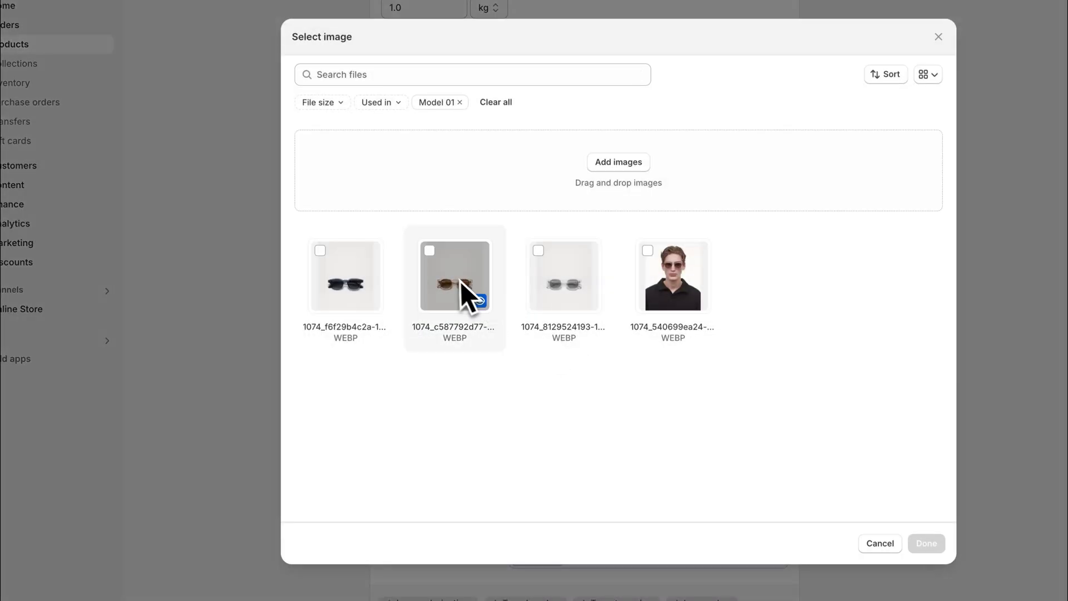
pyautogui.click(460, 282)
pyautogui.click(925, 543)
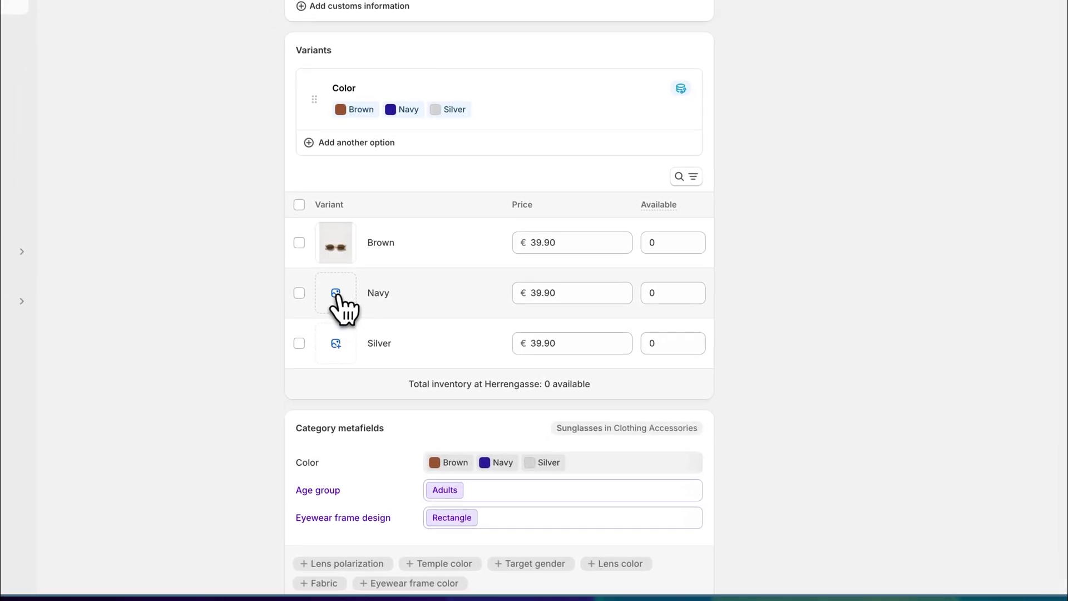
# Assign the existing product image of the dark blue sunglasses to the Navy variant
pyautogui.click(336, 293)
pyautogui.click(287, 242)
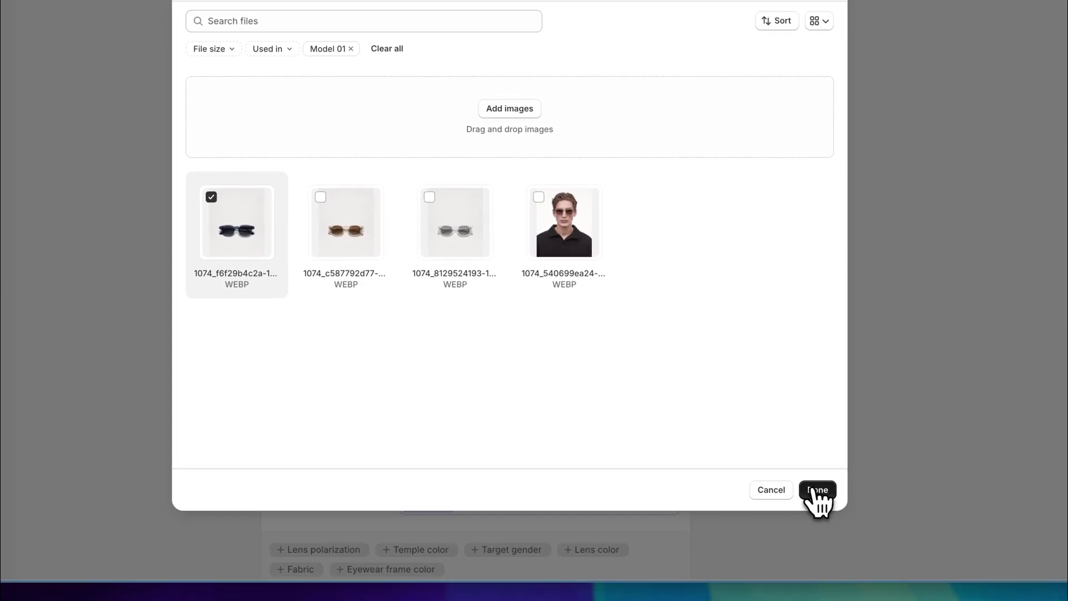
pyautogui.click(816, 490)
# Assign the existing product image of the gray sunglasses to the Silver variant
pyautogui.click(310, 328)
pyautogui.click(456, 218)
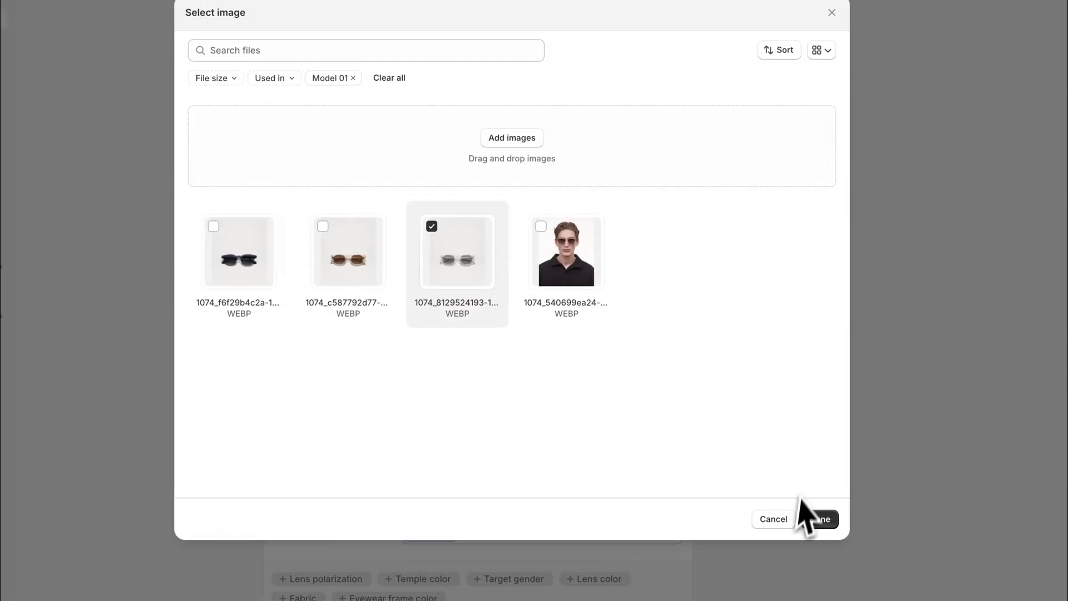
pyautogui.click(810, 517)
# Set the available quantity of the Brown, Navy and Silver variants to 250 each
pyautogui.click(605, 261)
pyautogui.write('250')
pyautogui.click(608, 301)
pyautogui.write('250')
pyautogui.click(606, 352)
pyautogui.write('250')
pyautogui.scroll(-2, 805, 372)
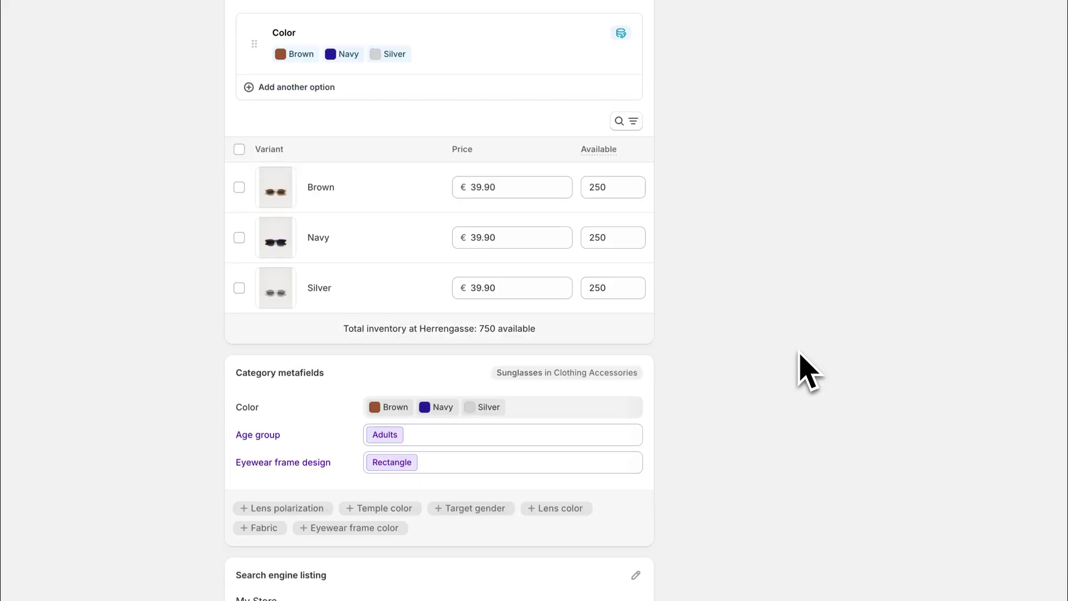
# Save the Model 01 product and return to the product list
pyautogui.scroll(-3, 806, 371)
pyautogui.moveTo(229, 225); pyautogui.dragTo(340, 230)
pyautogui.click(425, 268)
pyautogui.scroll(15, 396, 341)
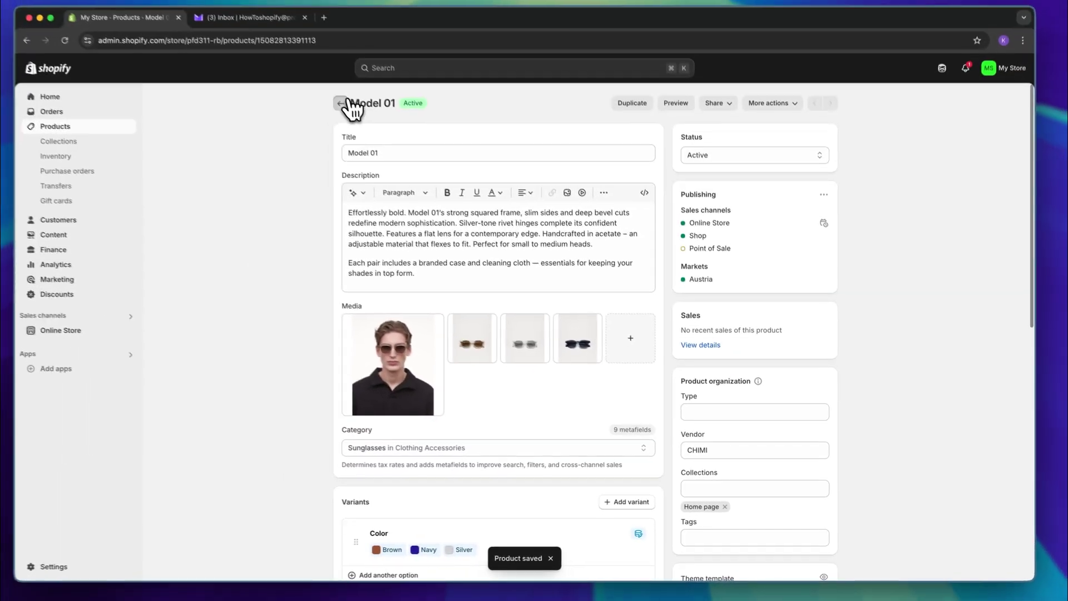
pyautogui.click(222, 6)
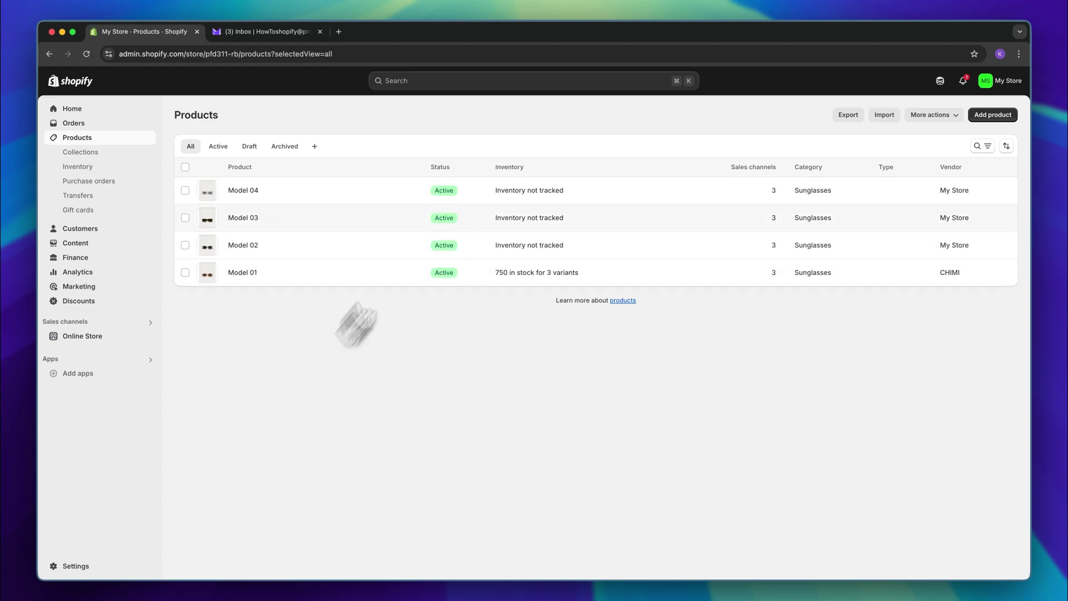
# Create a new product collection titled "New Arrivals"
pyautogui.click(81, 153)
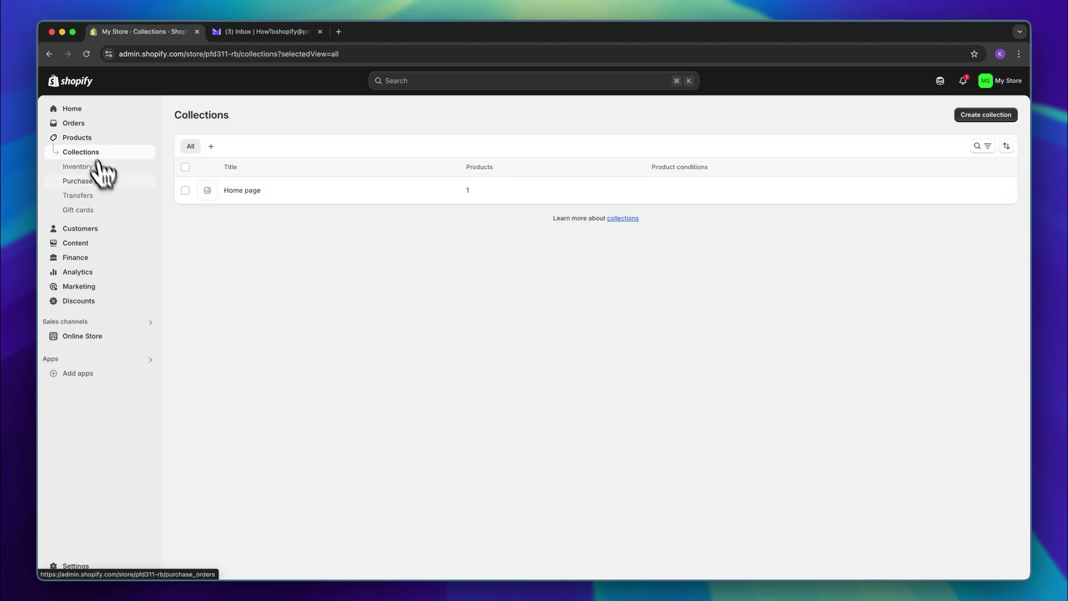
pyautogui.click(982, 120)
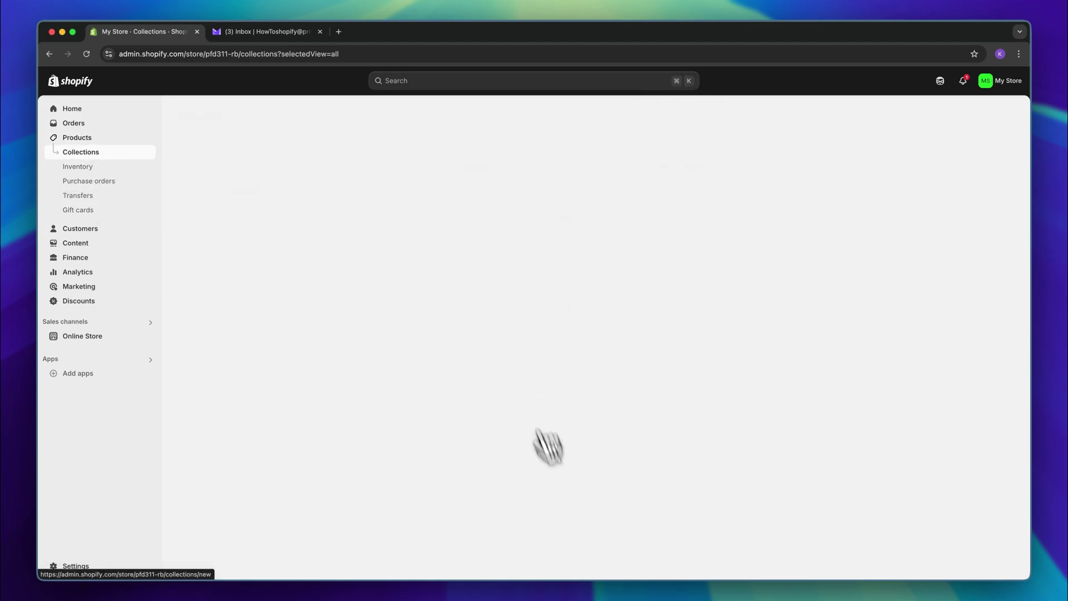
pyautogui.write('New Arrivals')
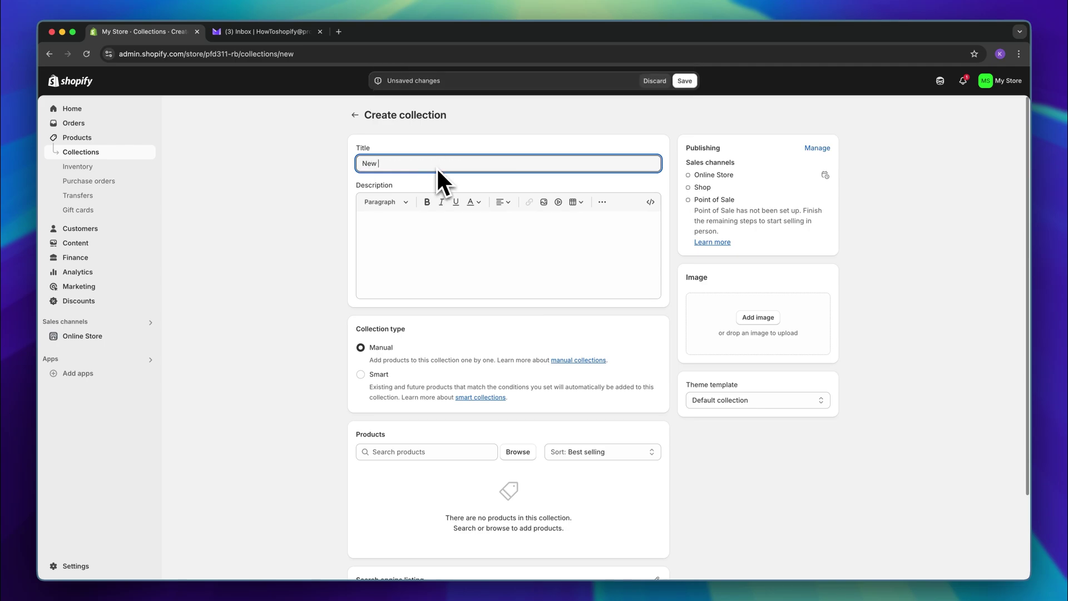
pyautogui.click(417, 144)
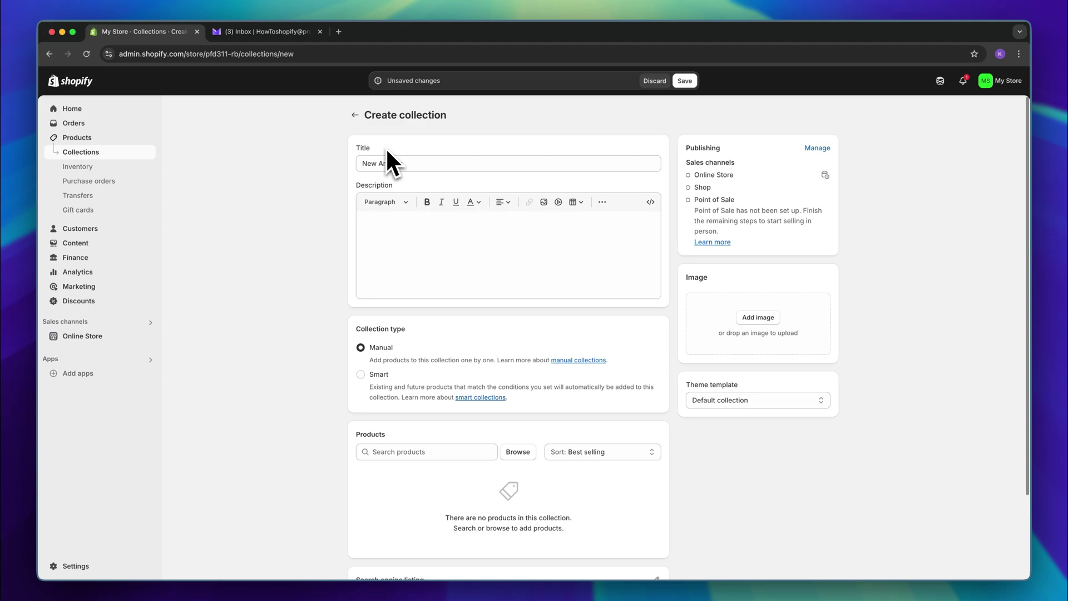
pyautogui.scroll(-1, 392, 167)
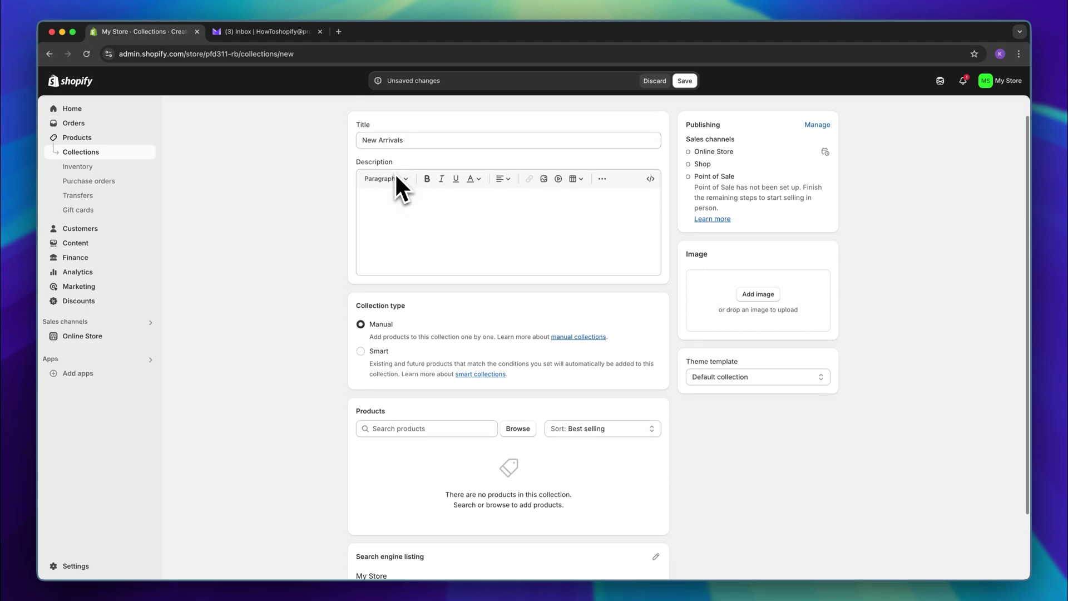
# Add Model 01, Model 02, Model 03 and Model 04 to the manual New Arrivals collection, save it and return to the collections list
pyautogui.click(425, 312)
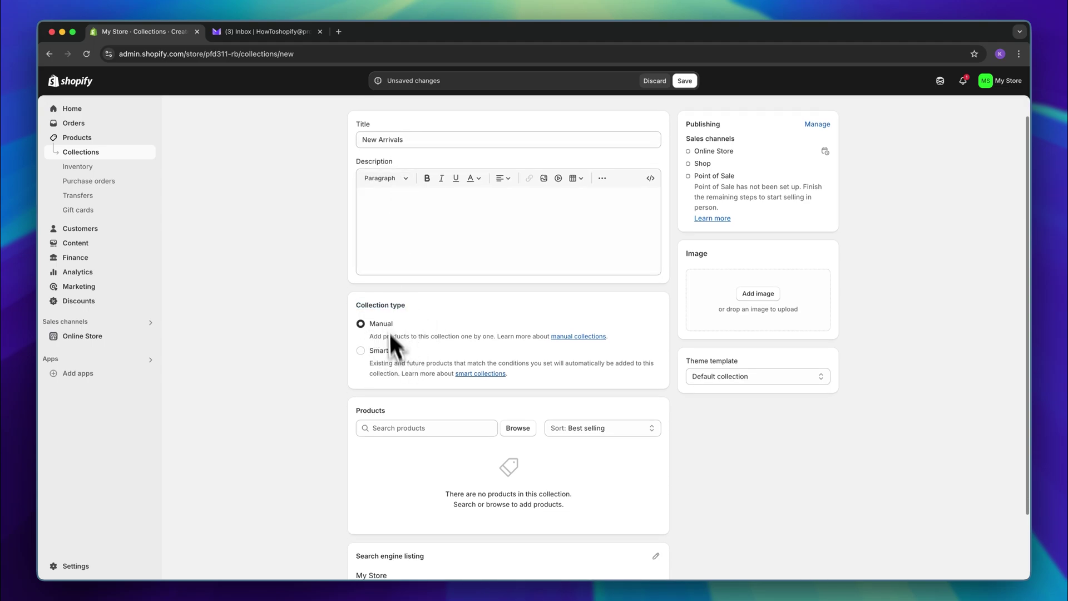
pyautogui.scroll(-3, 385, 326)
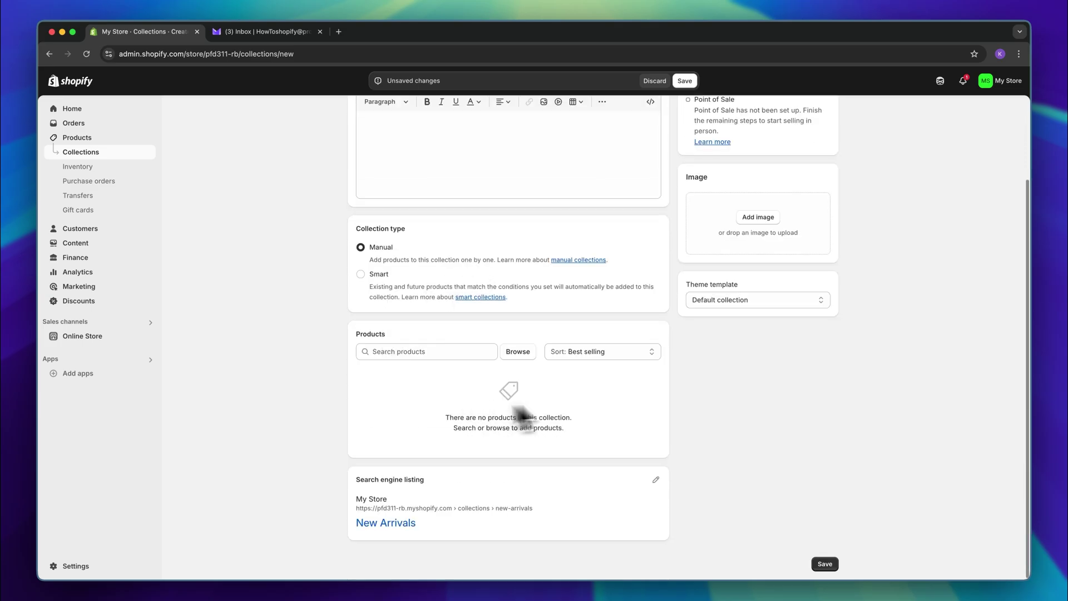
pyautogui.click(523, 352)
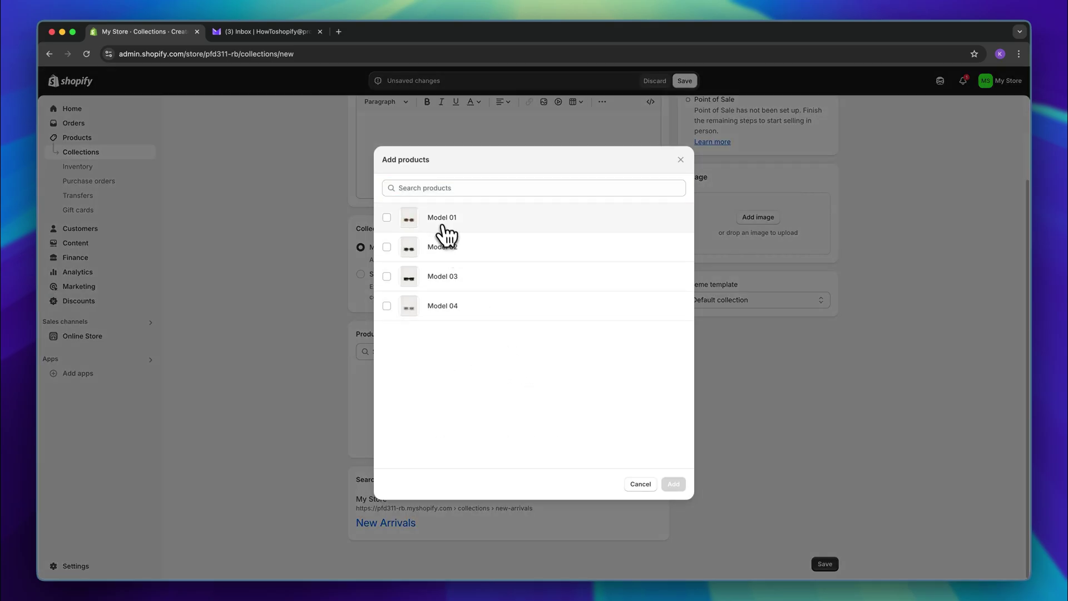
pyautogui.click(443, 220)
pyautogui.click(443, 248)
pyautogui.click(444, 281)
pyautogui.click(452, 309)
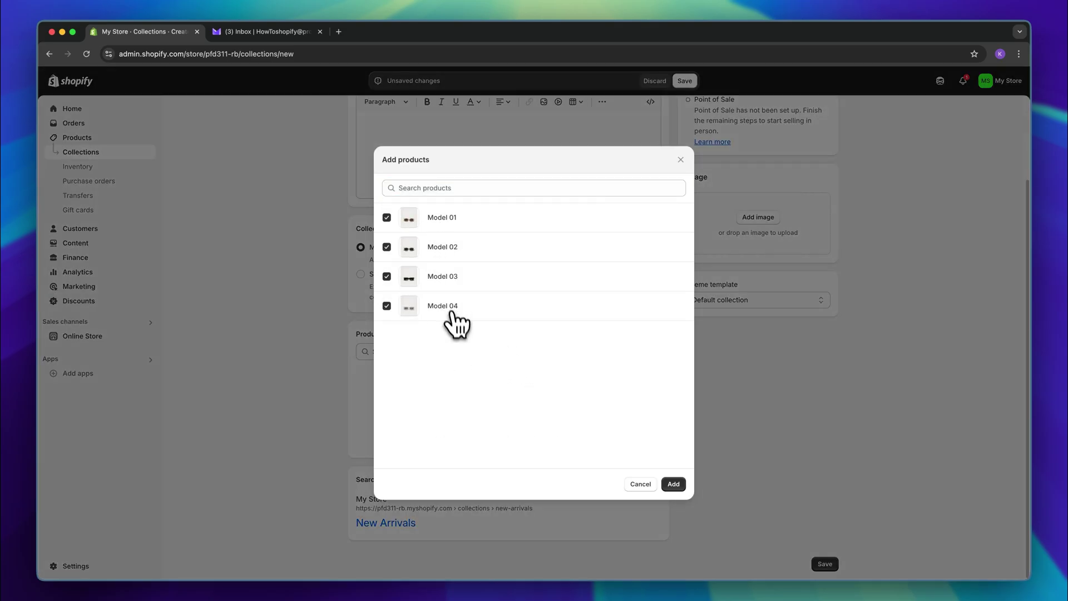
pyautogui.click(679, 485)
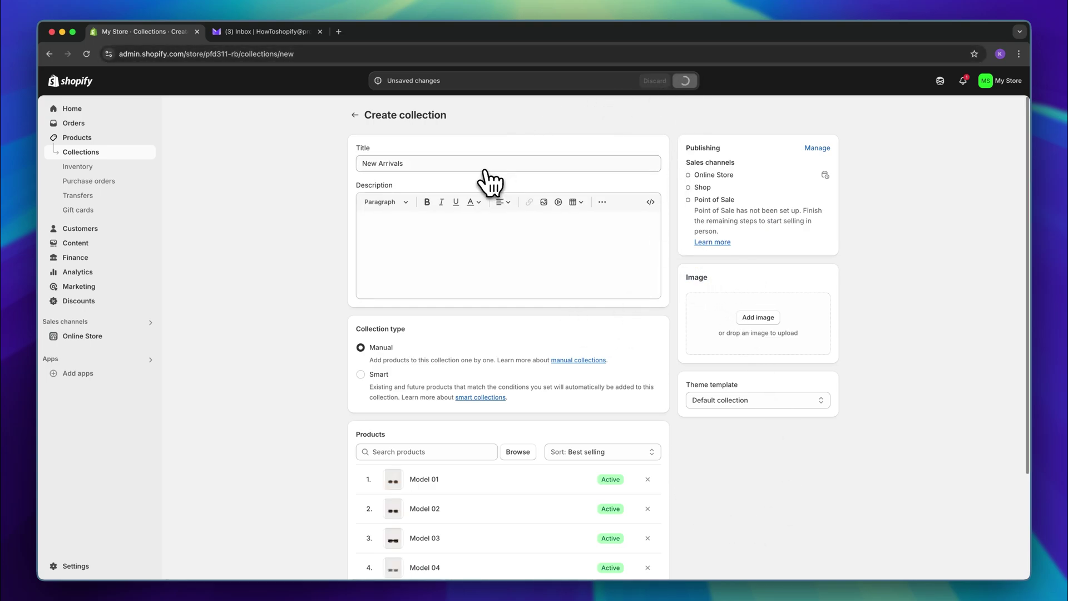
pyautogui.click(355, 115)
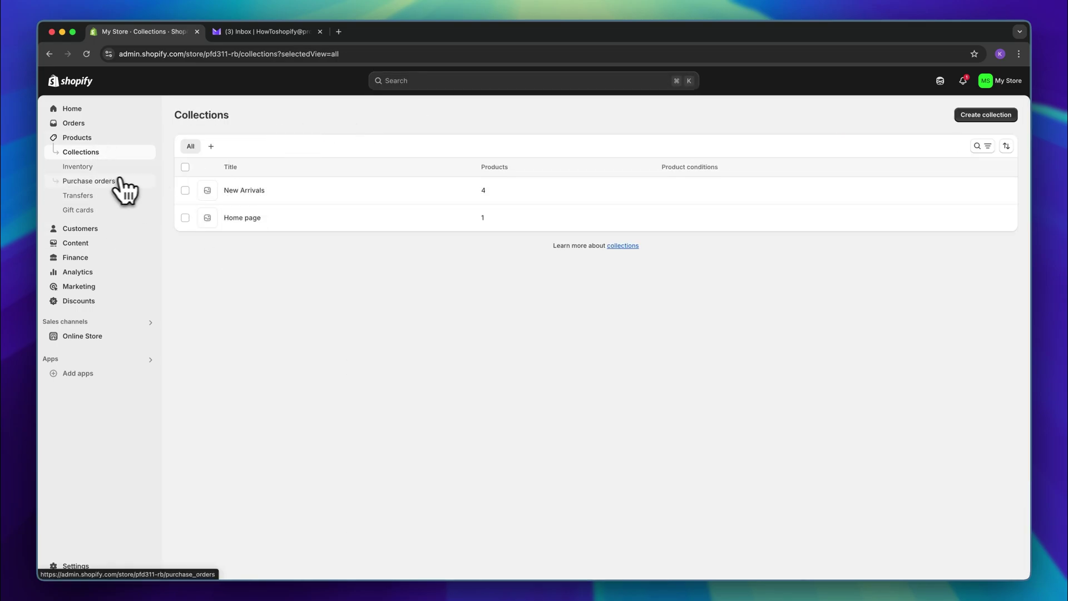
# Open the current Dawn theme of the online store for customization in a new browser tab
pyautogui.click(84, 335)
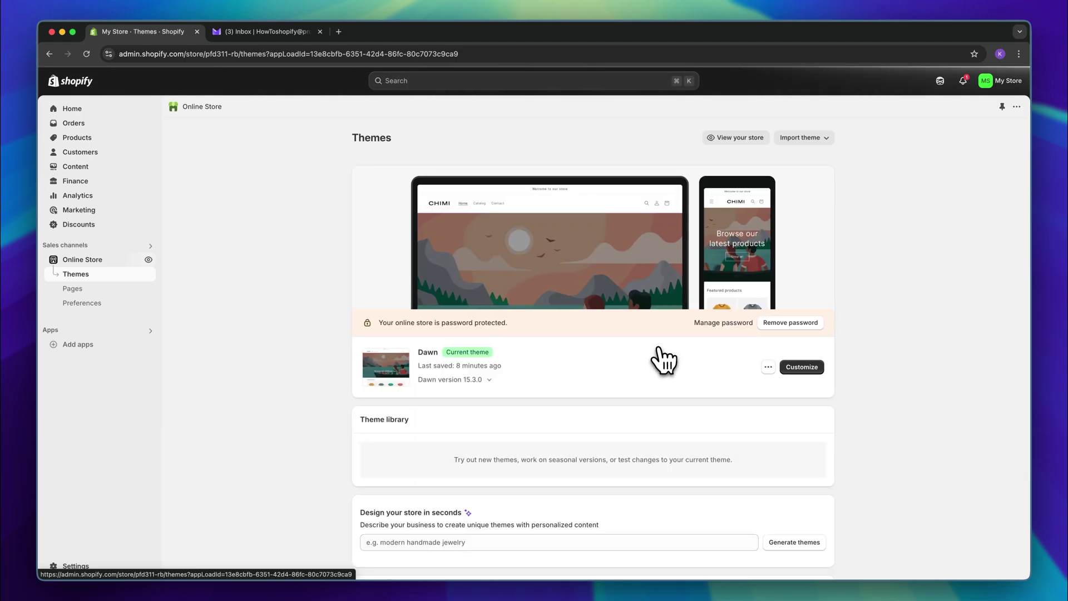
pyautogui.rightClick(814, 386)
pyautogui.click(843, 369)
pyautogui.hotkey('ctrl', 'Tab')
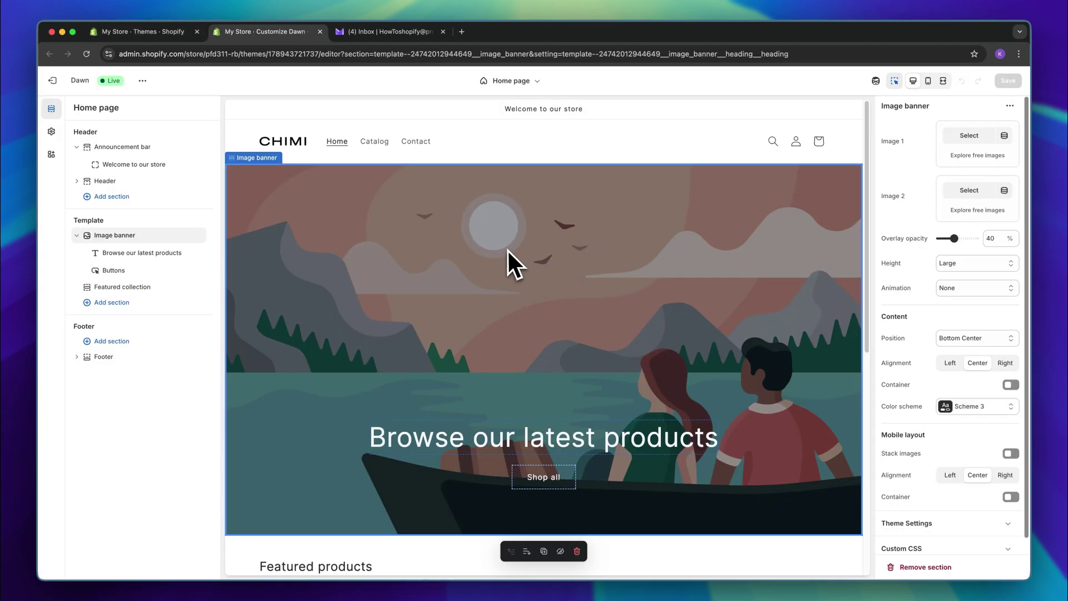
# Set the announcement text to "-20% ALL ORDERS ABOVE $100", link it to All products and save the theme
pyautogui.click(795, 110)
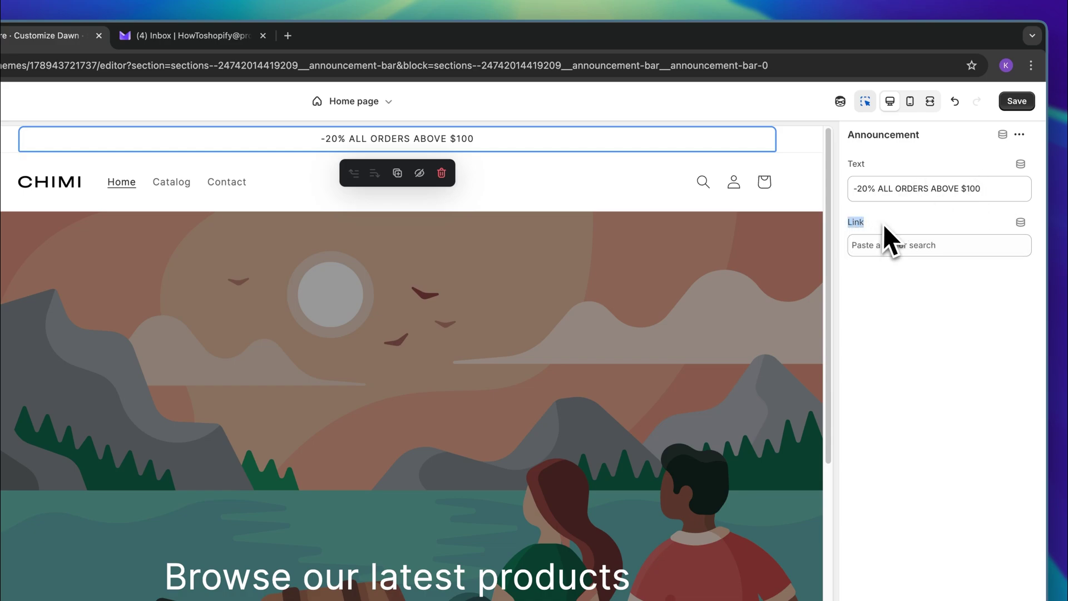
pyautogui.click(953, 245)
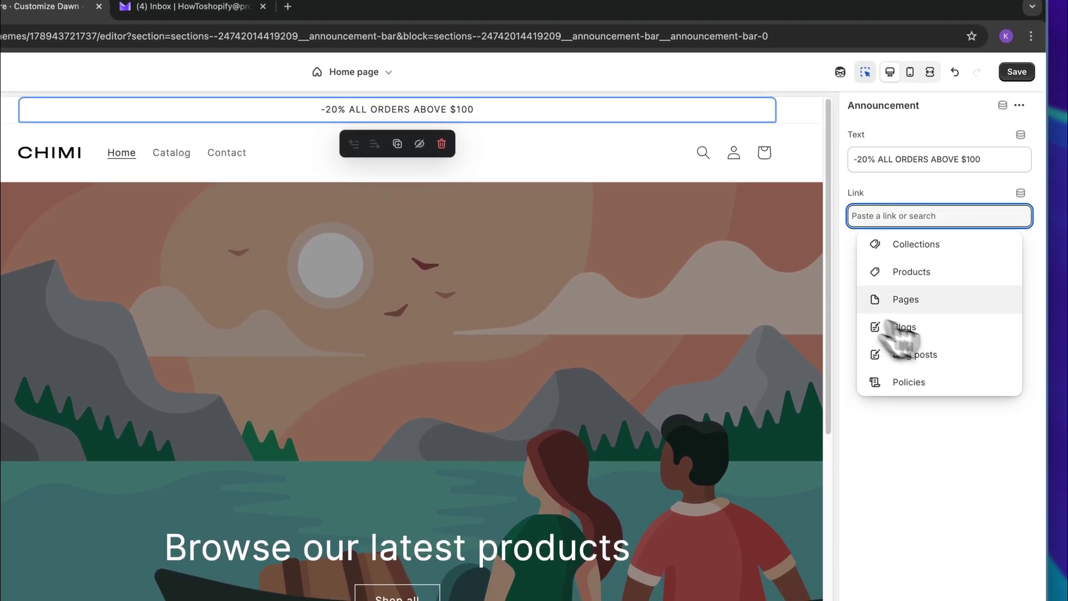
pyautogui.click(908, 272)
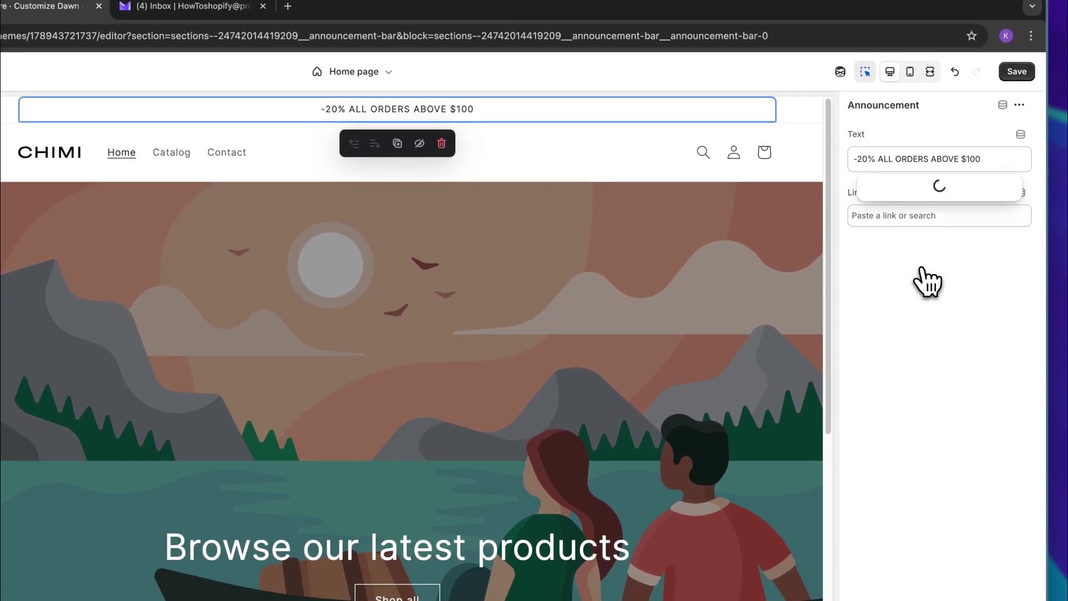
pyautogui.click(890, 273)
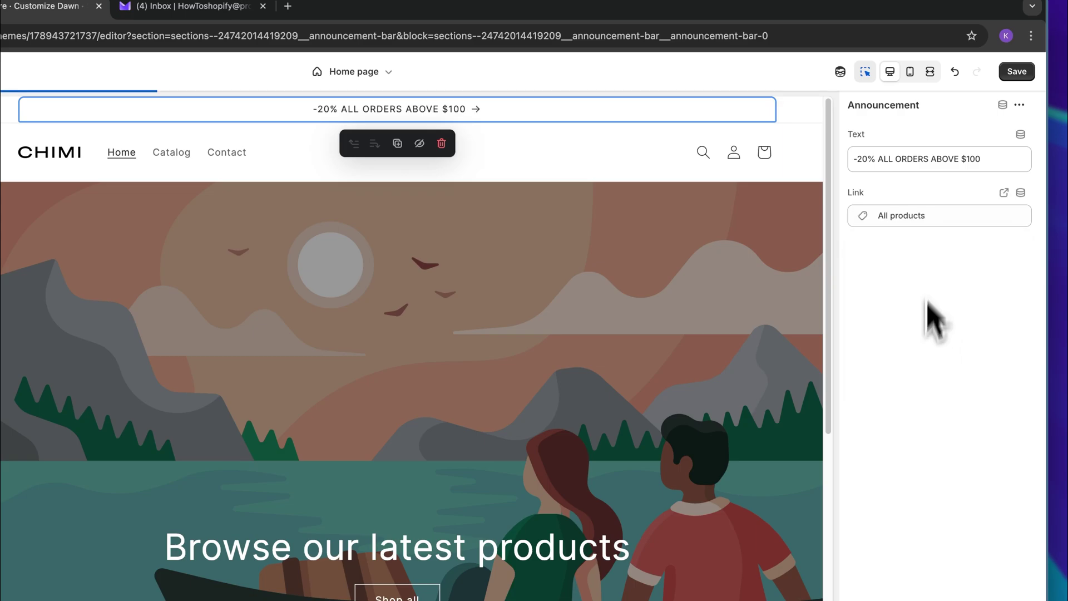
pyautogui.click(1026, 78)
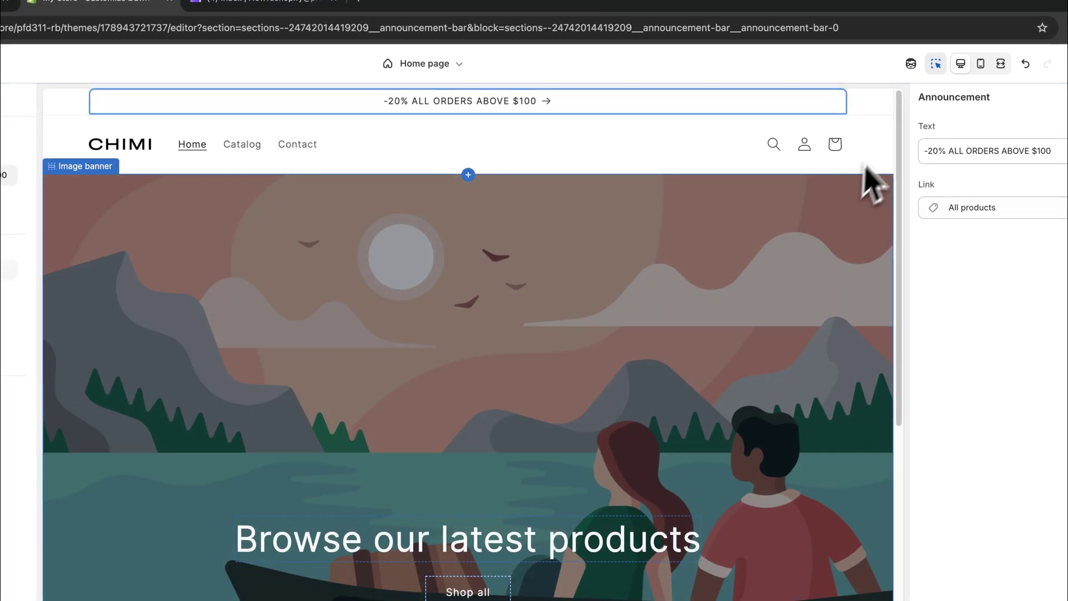
# Change the announcement bar's color scheme to Scheme 3
pyautogui.click(872, 110)
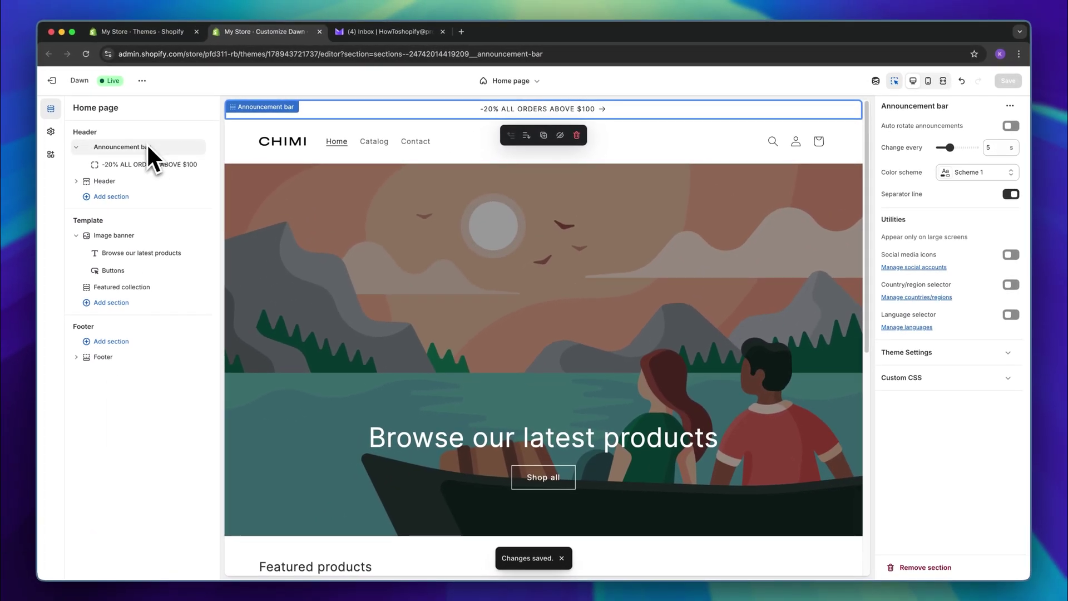
pyautogui.moveTo(913, 172); pyautogui.dragTo(882, 172)
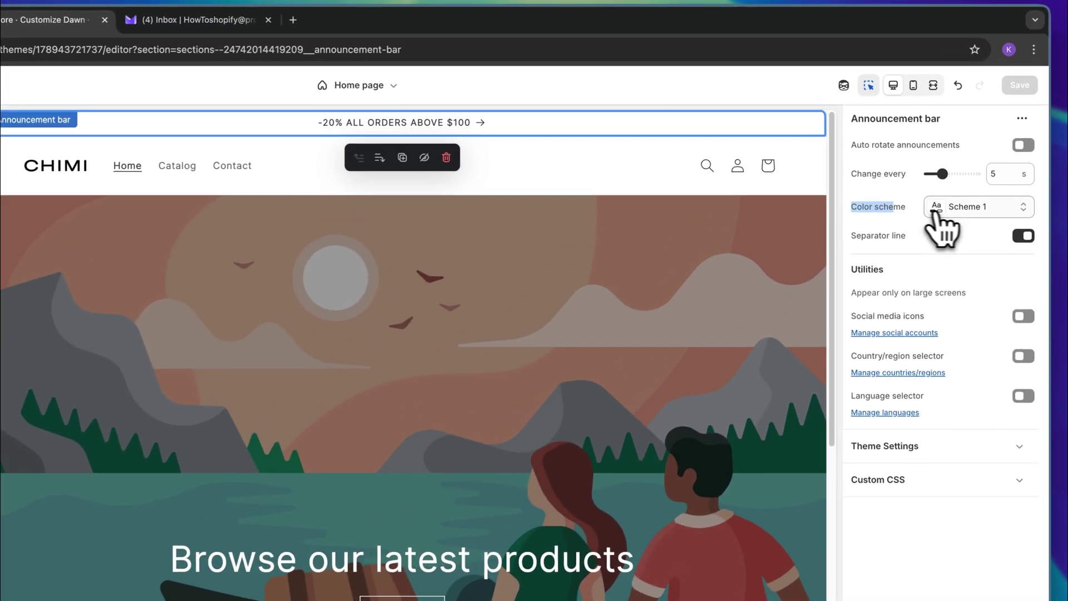
pyautogui.click(937, 215)
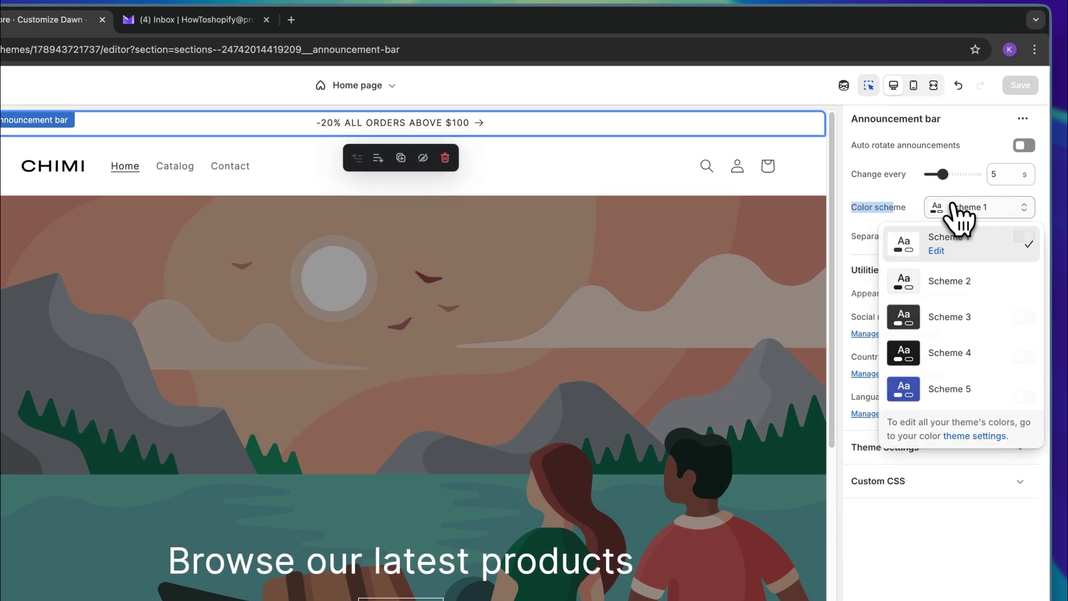
pyautogui.click(949, 317)
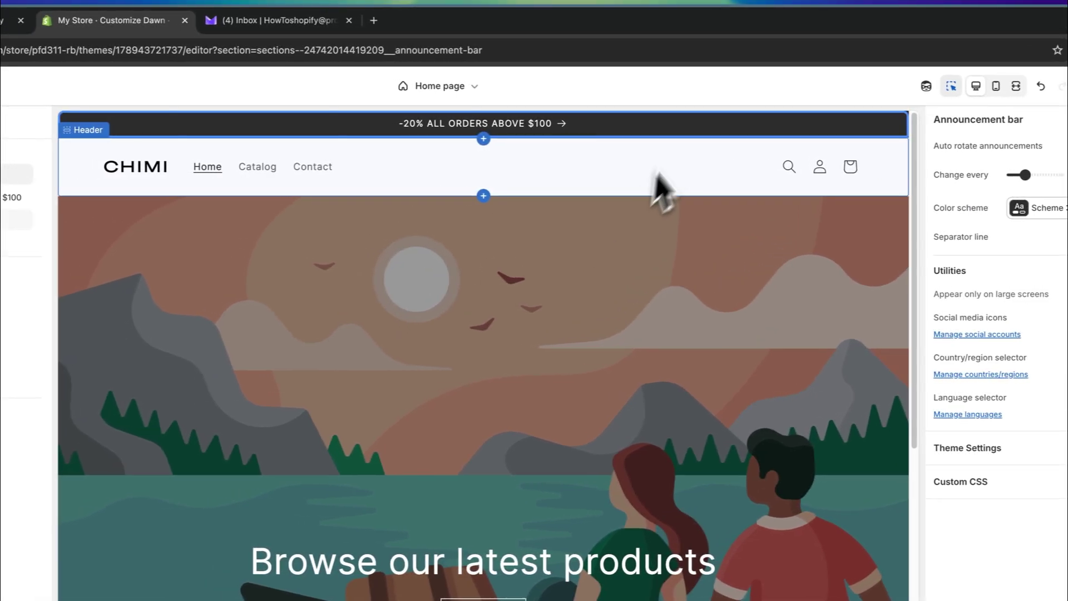
# Try the Top center logo position for the header and set it to Middle center
pyautogui.click(552, 178)
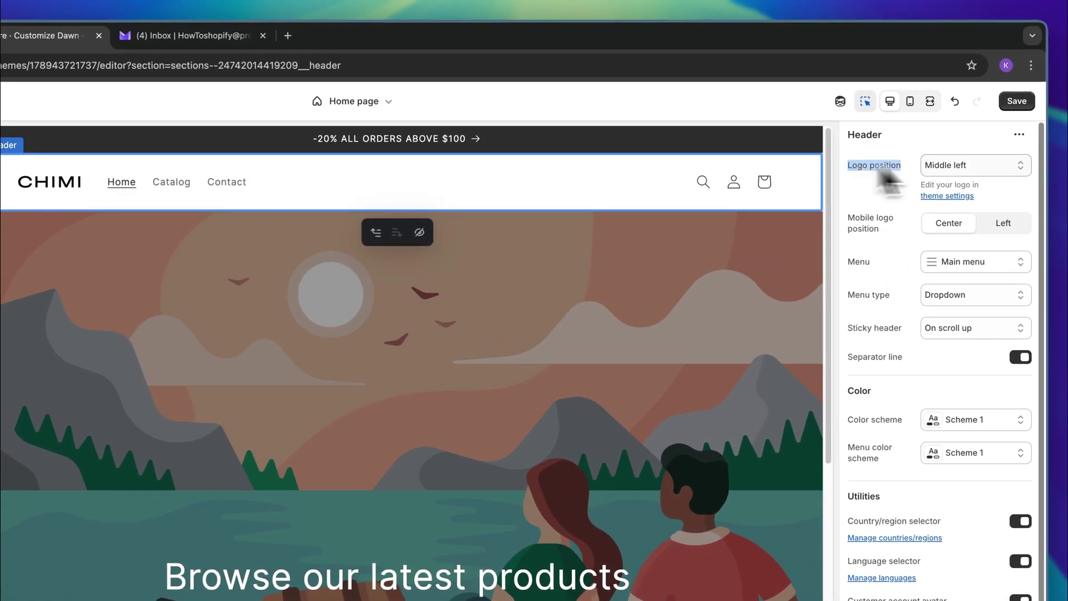
pyautogui.click(961, 167)
pyautogui.click(955, 151)
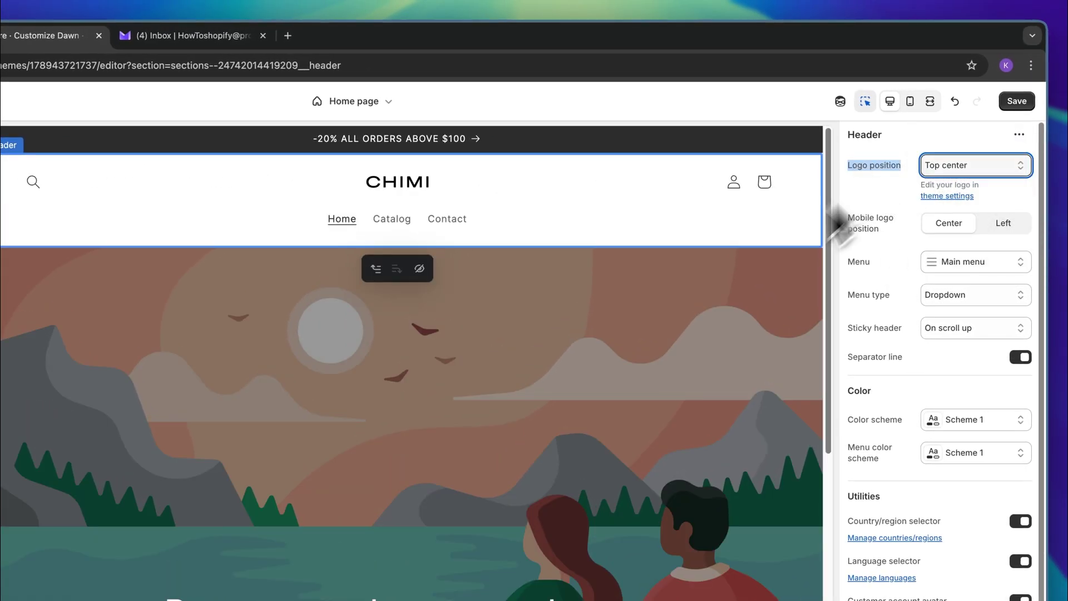
pyautogui.click(975, 166)
pyautogui.click(983, 208)
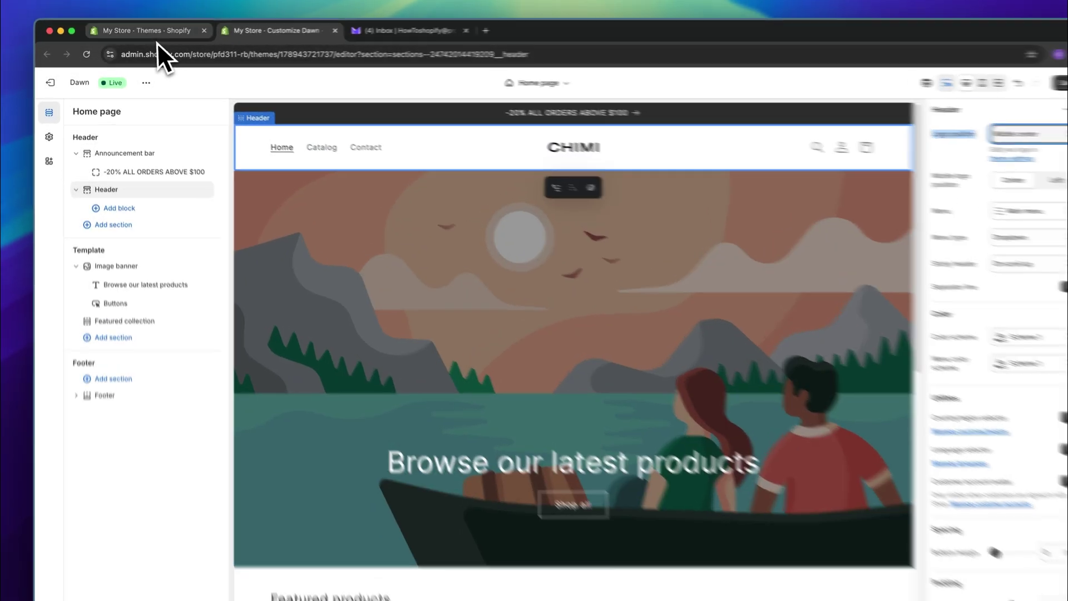
# Switch to the store admin tab and open the Main menu for editing
pyautogui.click(139, 32)
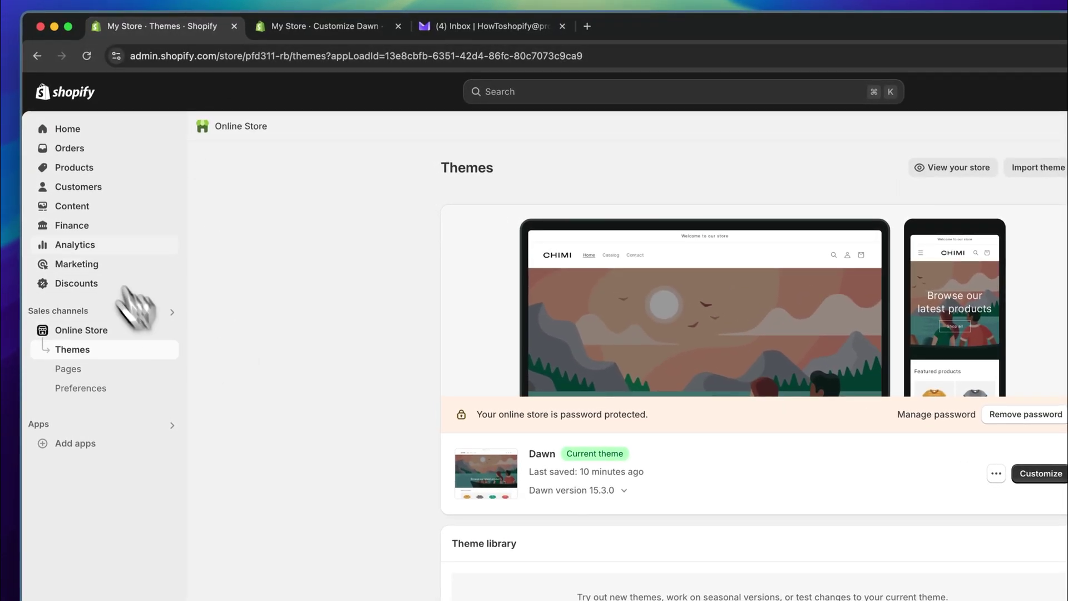
pyautogui.click(84, 206)
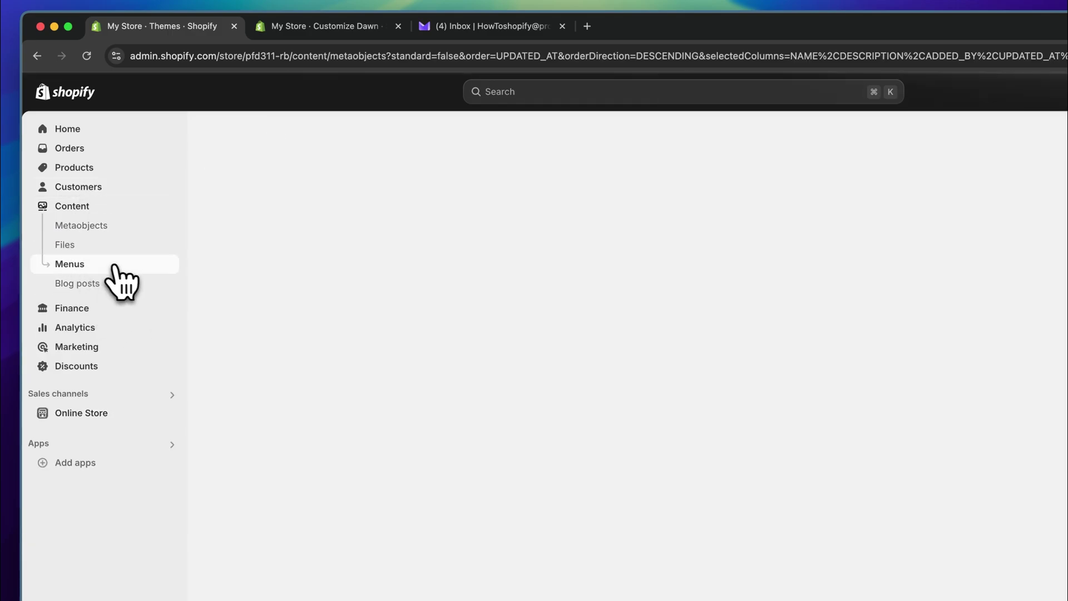
pyautogui.click(108, 264)
pyautogui.click(245, 199)
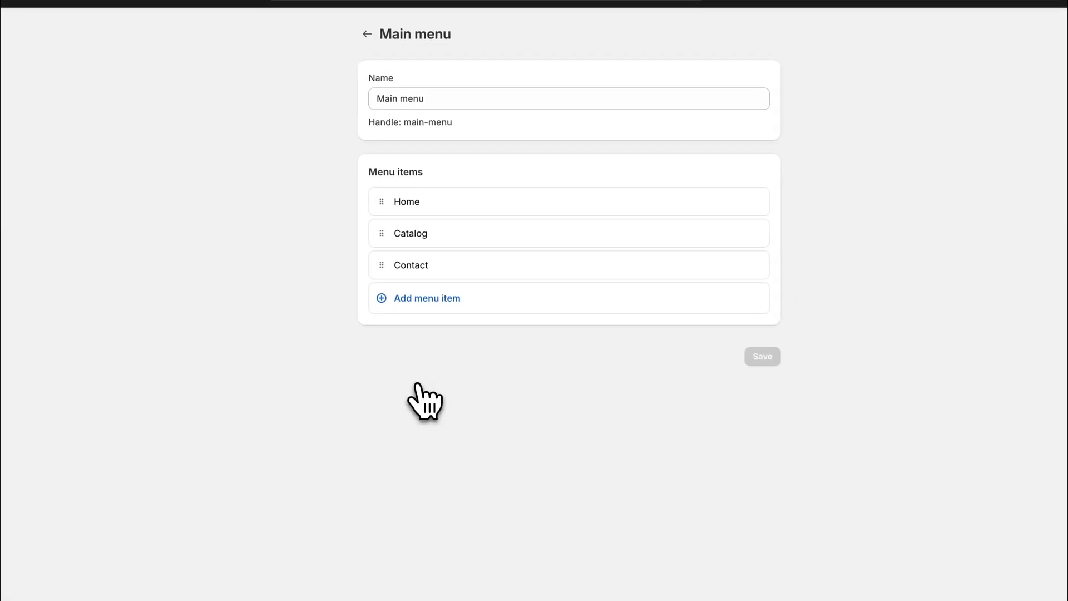
# Remove the Catalog and Contact items from the Main menu
pyautogui.click(753, 232)
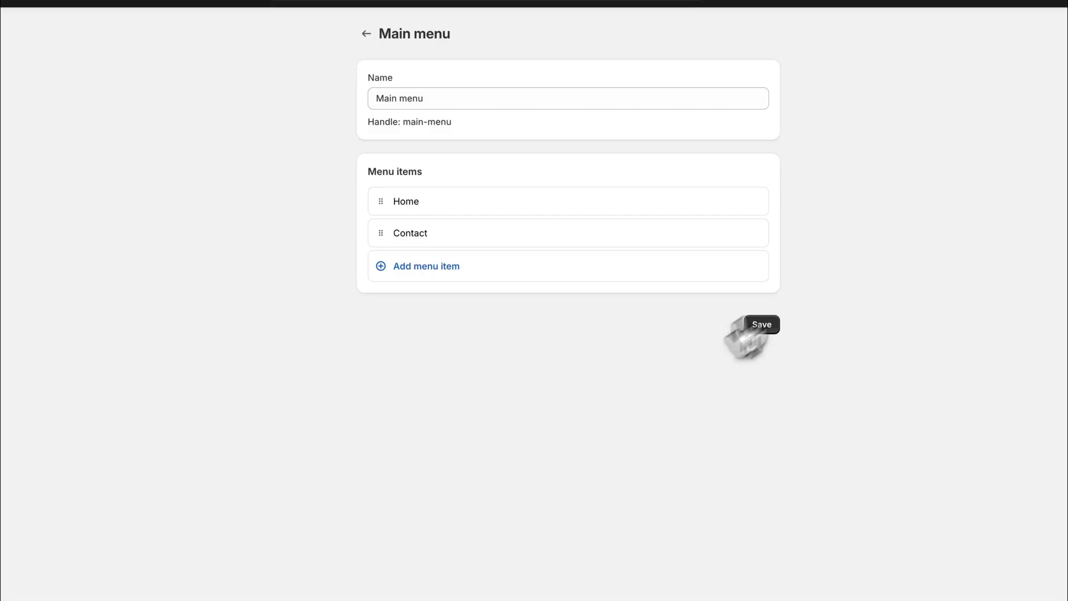
pyautogui.click(752, 232)
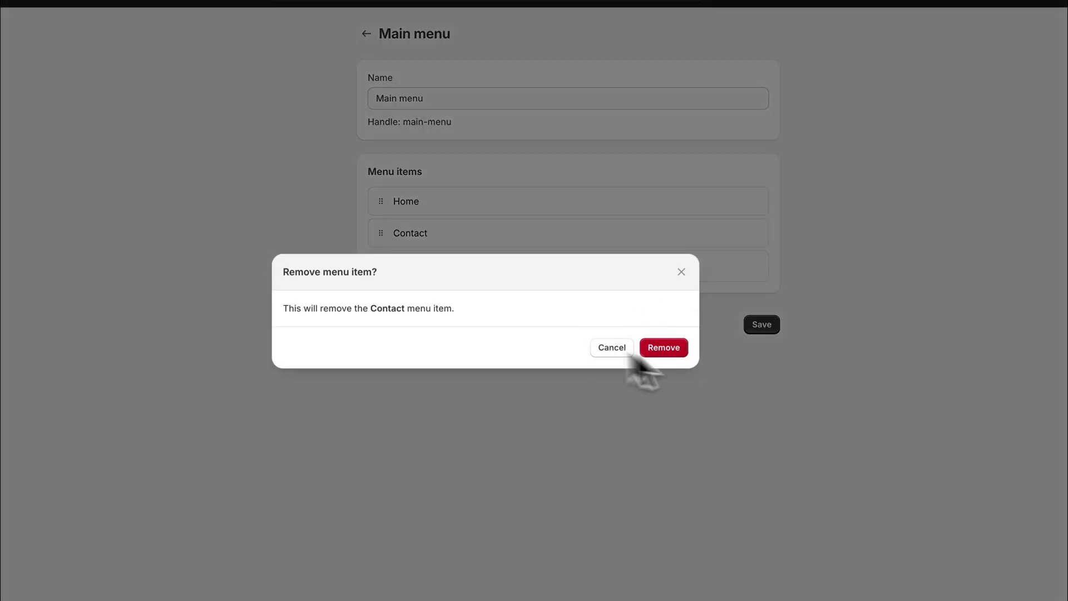
pyautogui.click(667, 349)
# Add a menu item labelled "All Products" to the Main menu and link it to All products
pyautogui.click(482, 246)
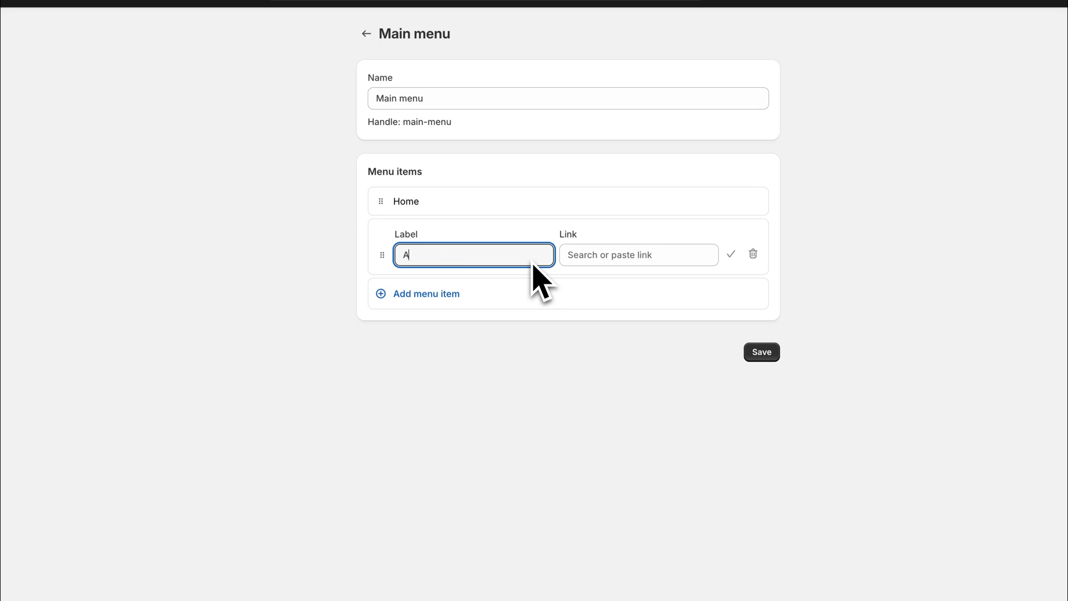
pyautogui.write('All Products')
pyautogui.click(626, 254)
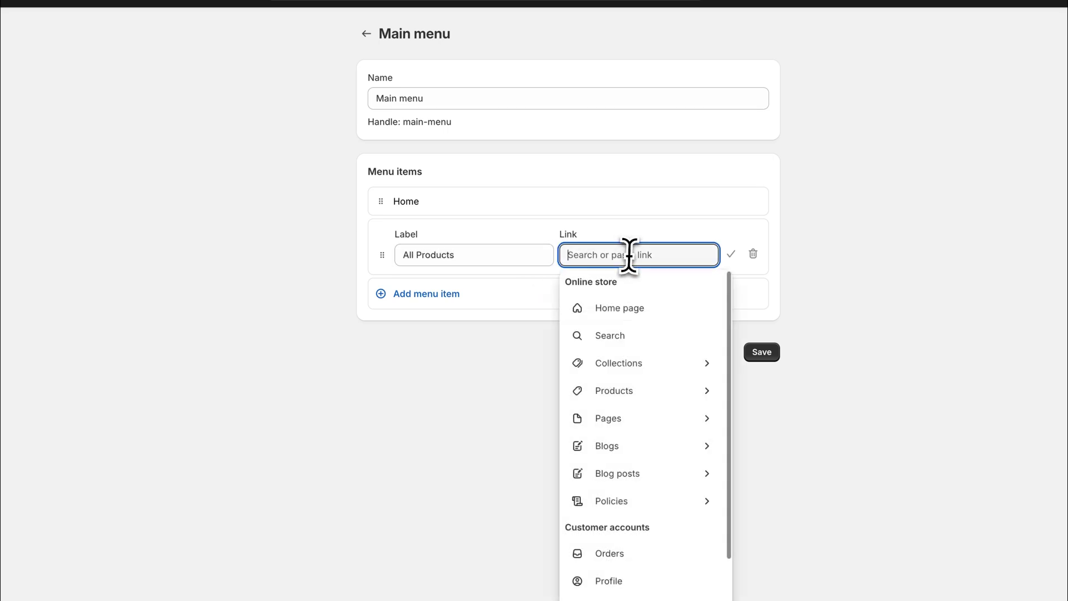
pyautogui.click(662, 389)
pyautogui.click(665, 311)
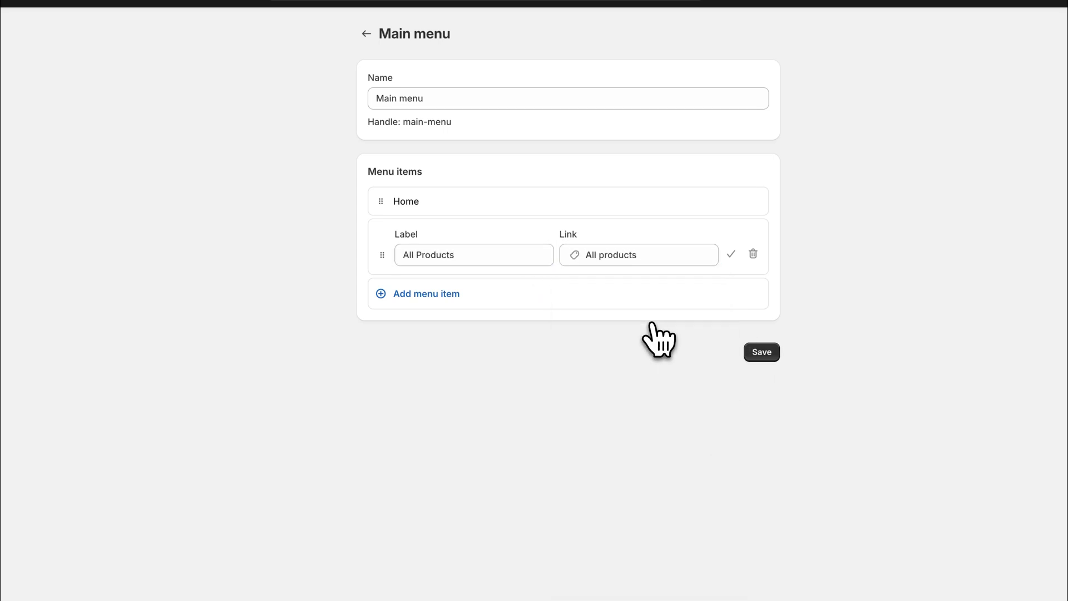
pyautogui.click(429, 293)
pyautogui.click(630, 312)
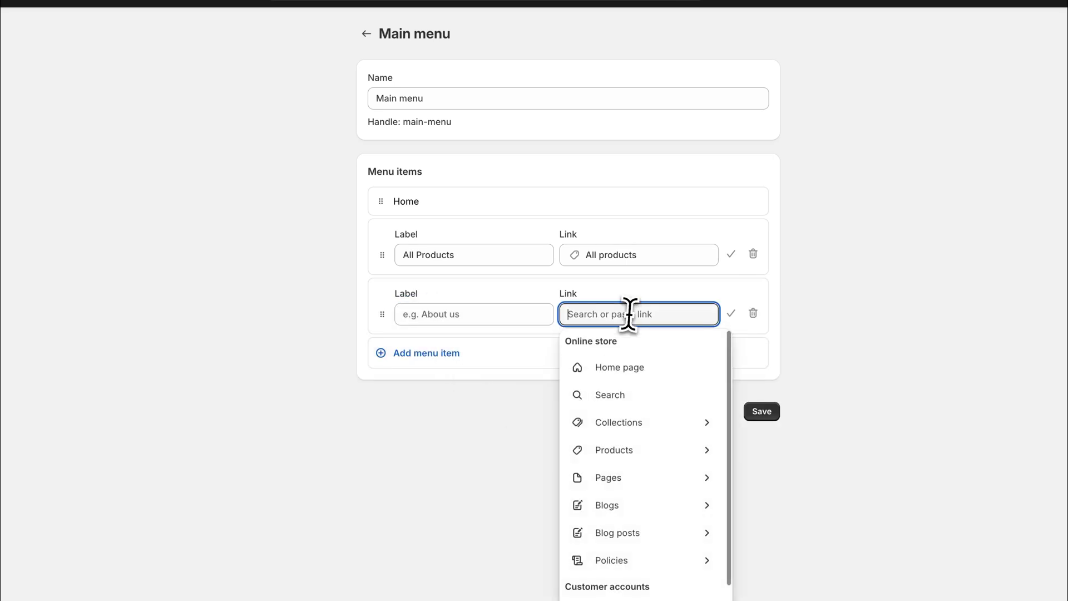
pyautogui.click(652, 393)
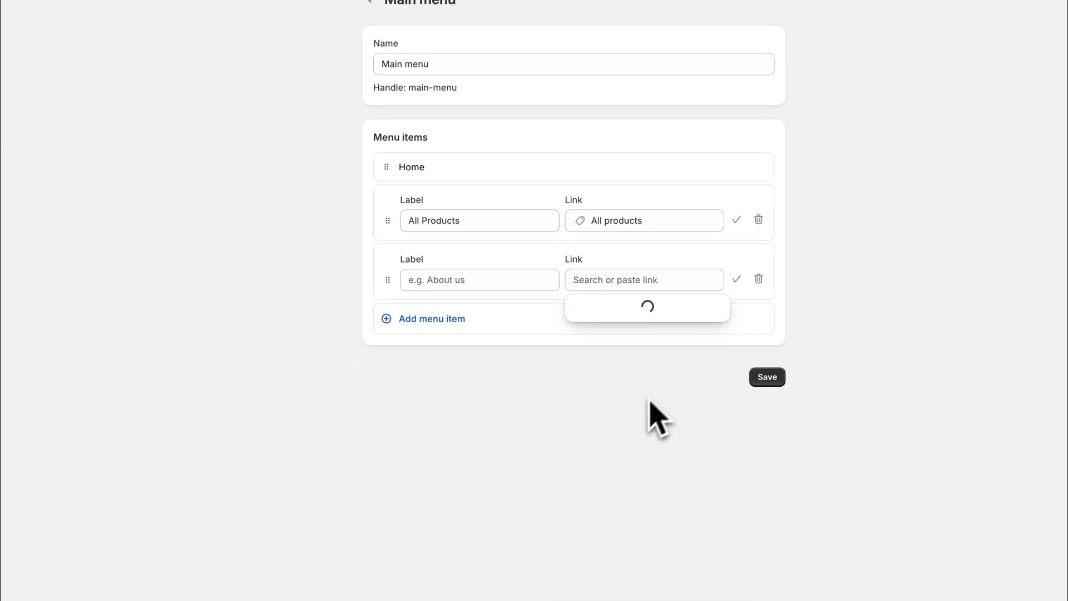
pyautogui.click(583, 308)
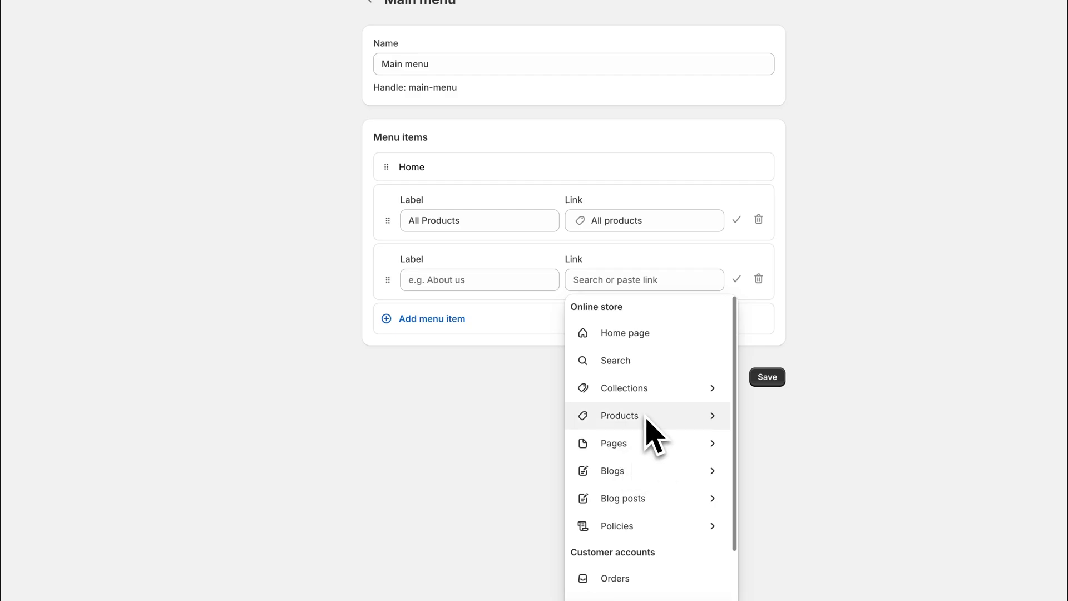
pyautogui.click(529, 381)
pyautogui.click(758, 278)
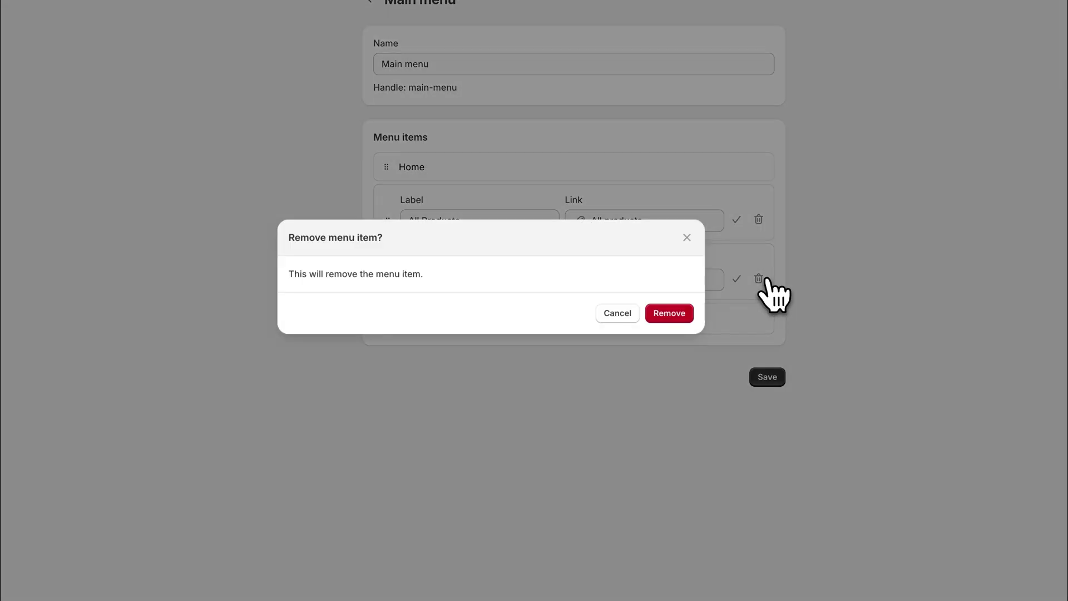
pyautogui.click(662, 314)
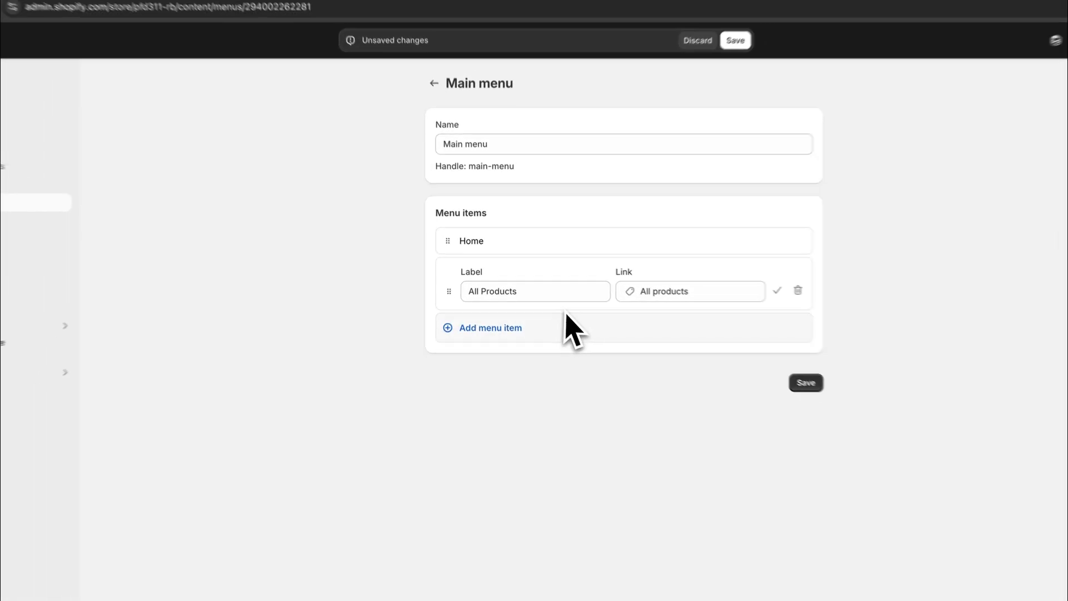
# Save the Main menu and return to the theme customization tab
pyautogui.click(748, 357)
pyautogui.click(256, 26)
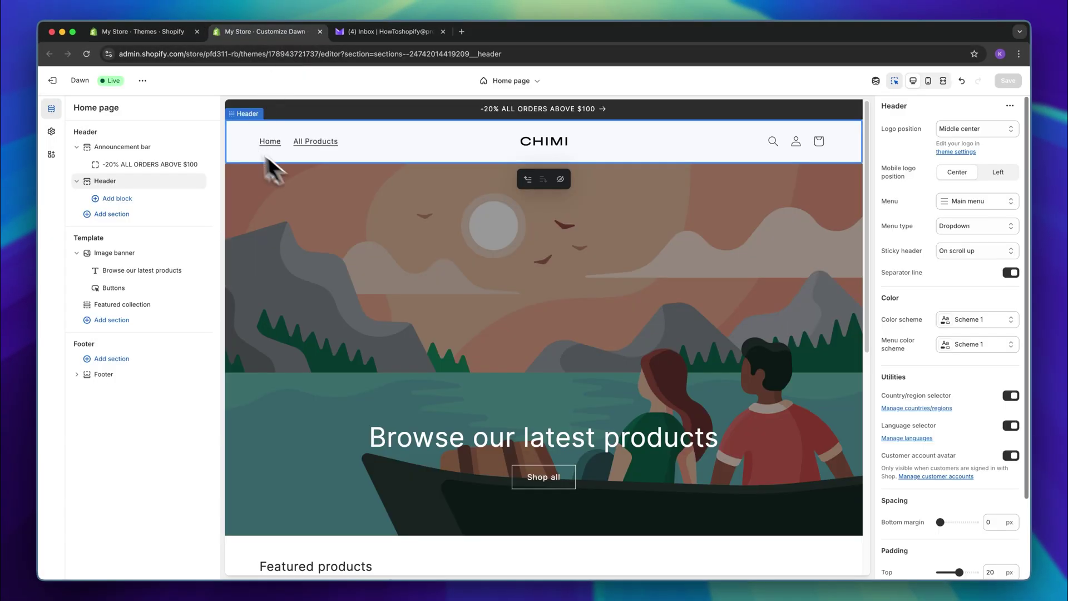
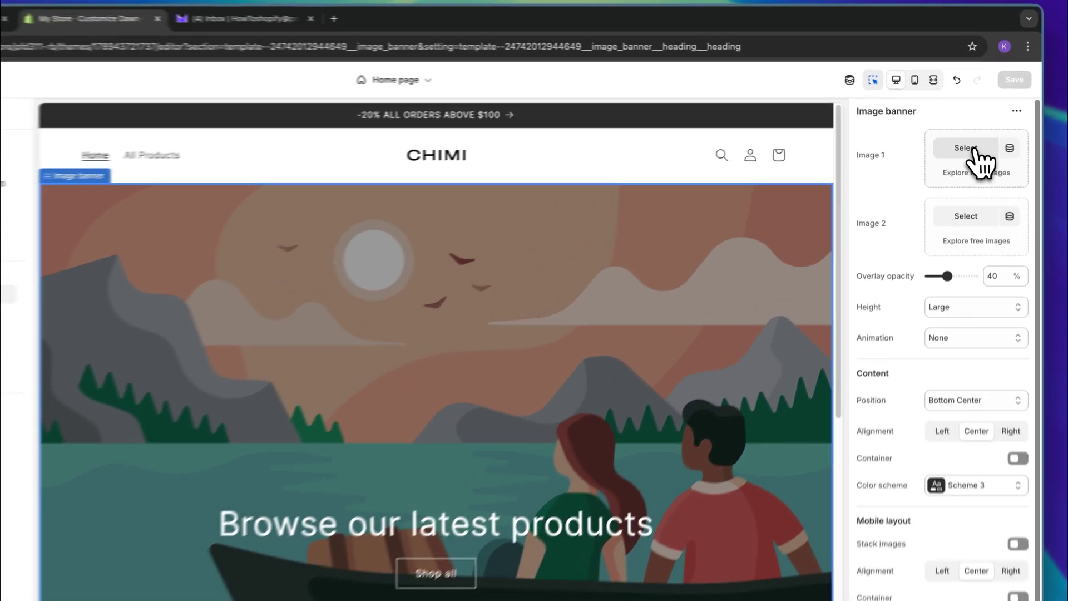
# Use banner_2.jpg as the image banner's first image and set its overlay opacity to 30%
pyautogui.click(970, 136)
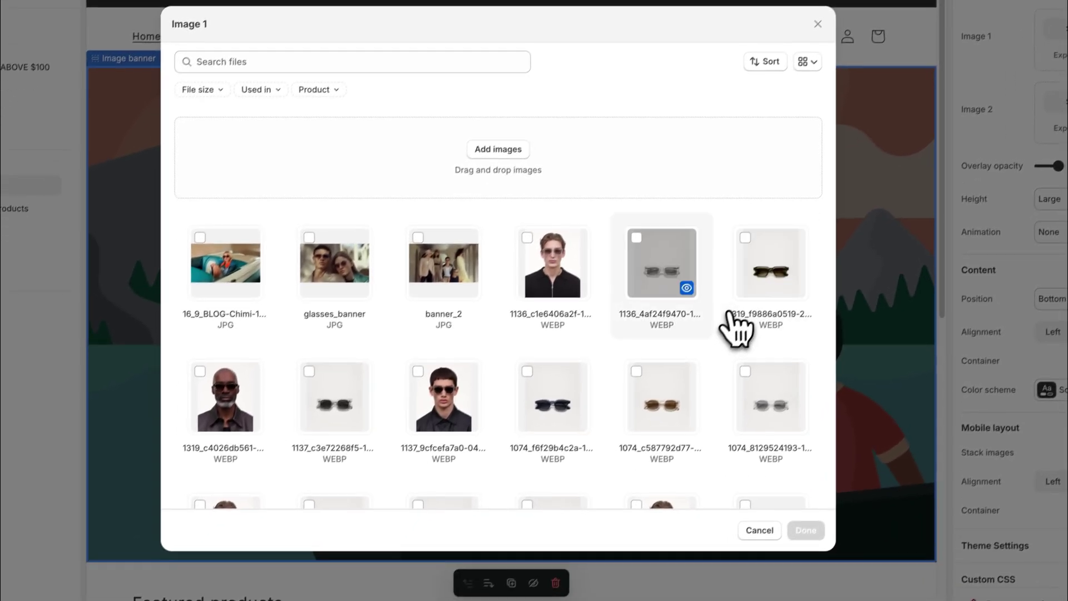
pyautogui.click(815, 519)
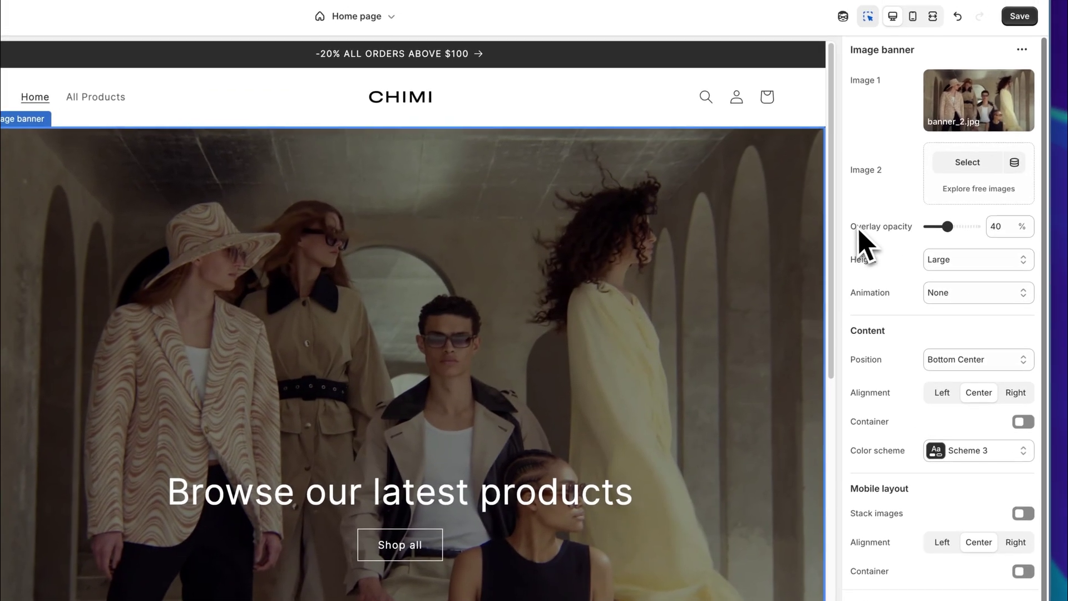
pyautogui.moveTo(977, 155); pyautogui.dragTo(1030, 156)
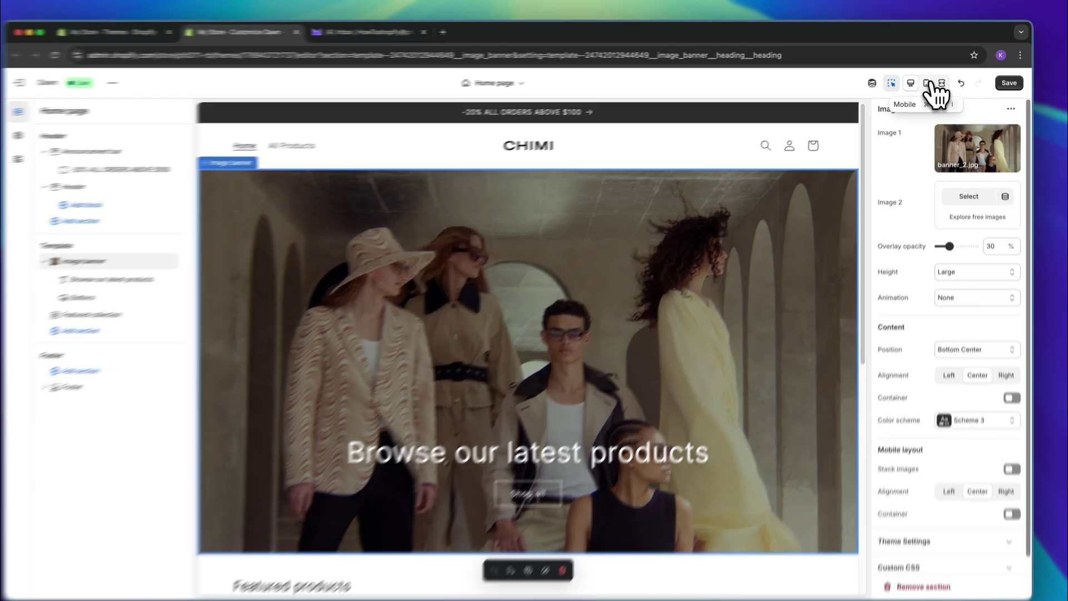
# Compare how the image banner looks in the mobile and desktop previews
pyautogui.click(927, 81)
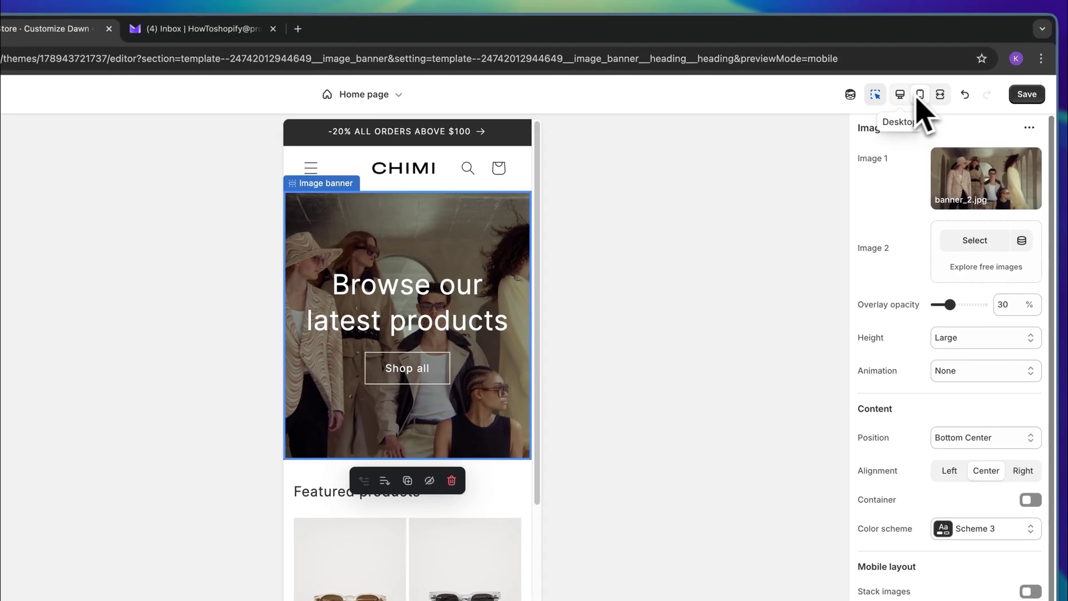
pyautogui.click(905, 96)
pyautogui.click(919, 96)
pyautogui.click(901, 95)
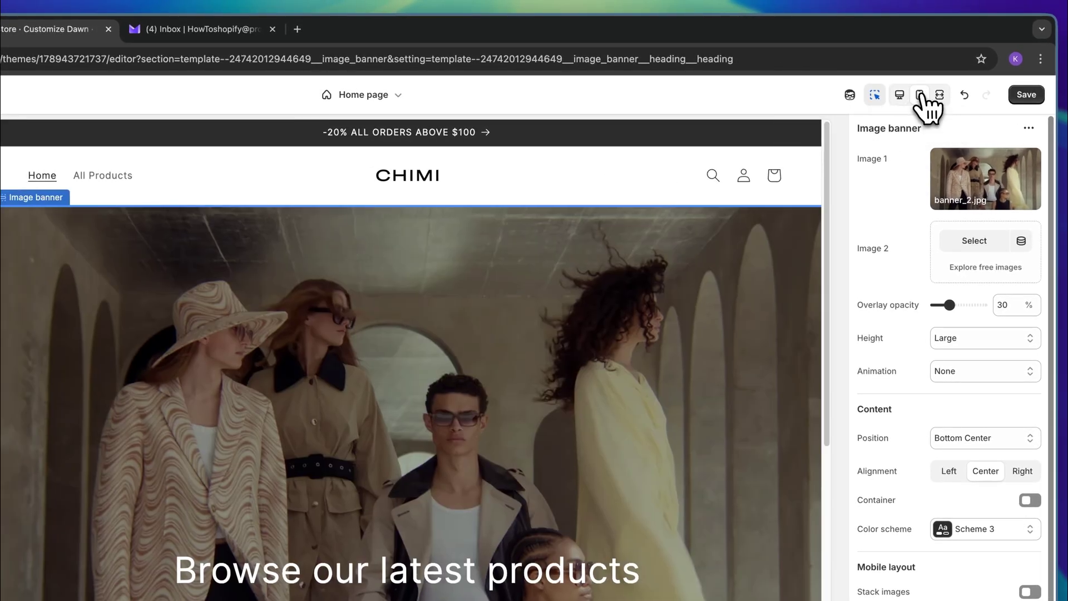
pyautogui.click(919, 94)
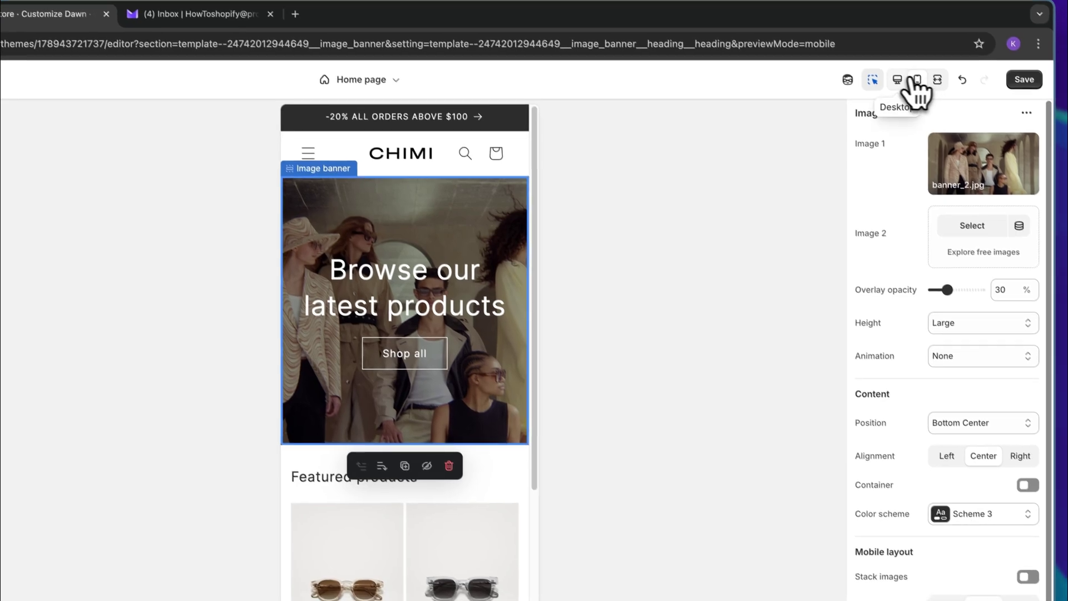
pyautogui.click(898, 81)
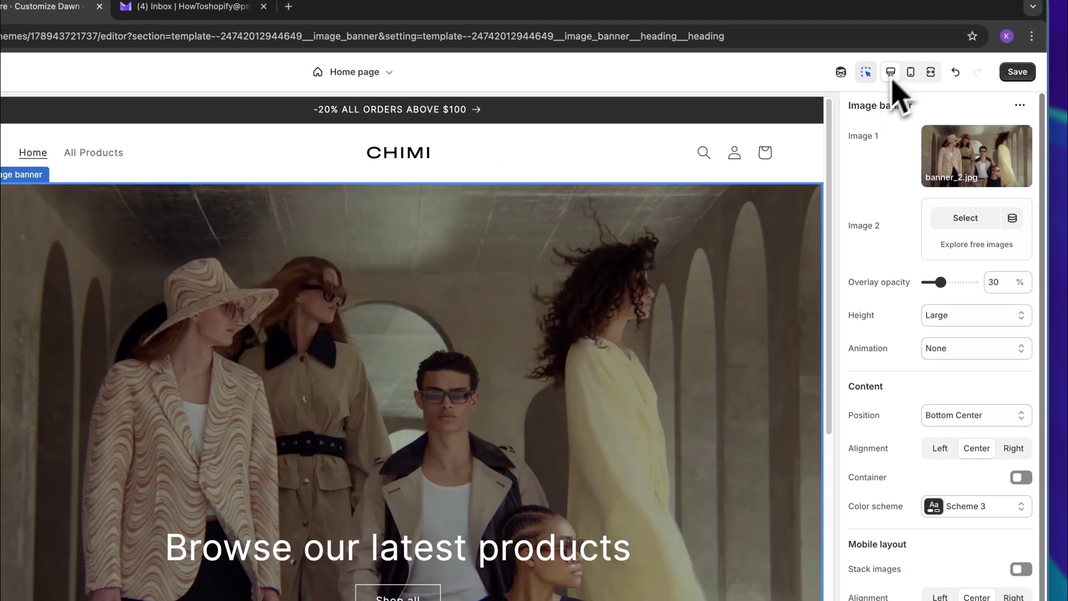
# Set the image banner's height to Adapt to first image
pyautogui.click(968, 315)
pyautogui.click(965, 262)
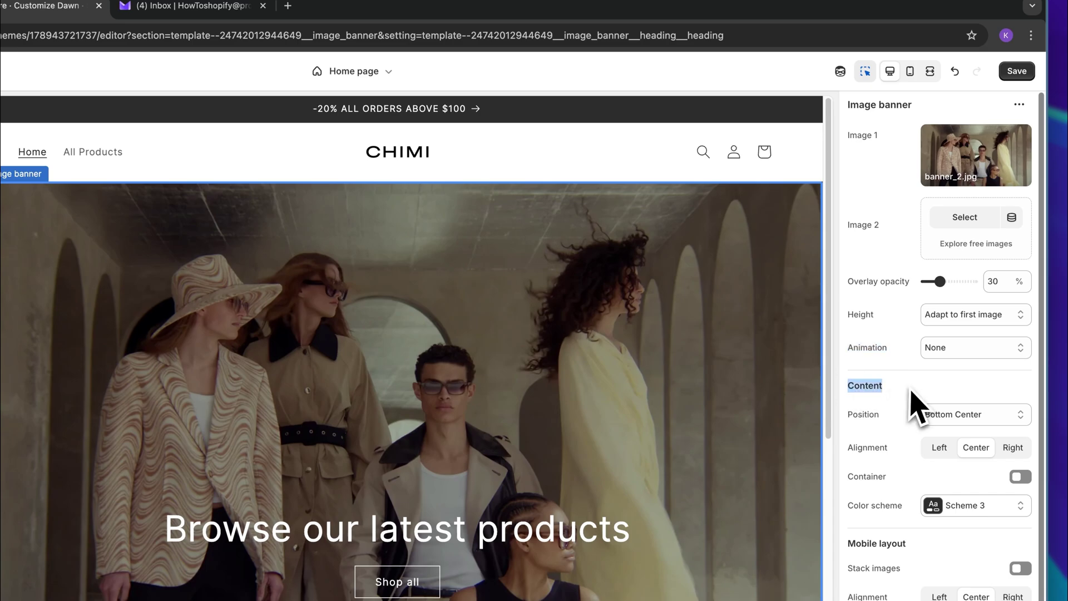
# Change the image banner's heading text to "shop our new arrivals"
pyautogui.scroll(-1, 912, 392)
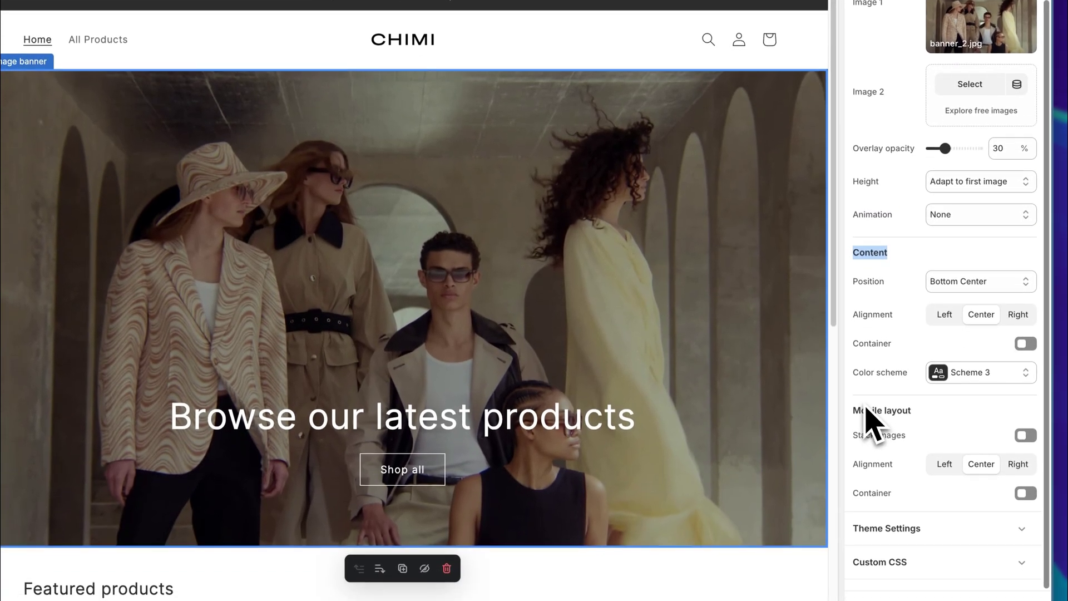
pyautogui.click(882, 533)
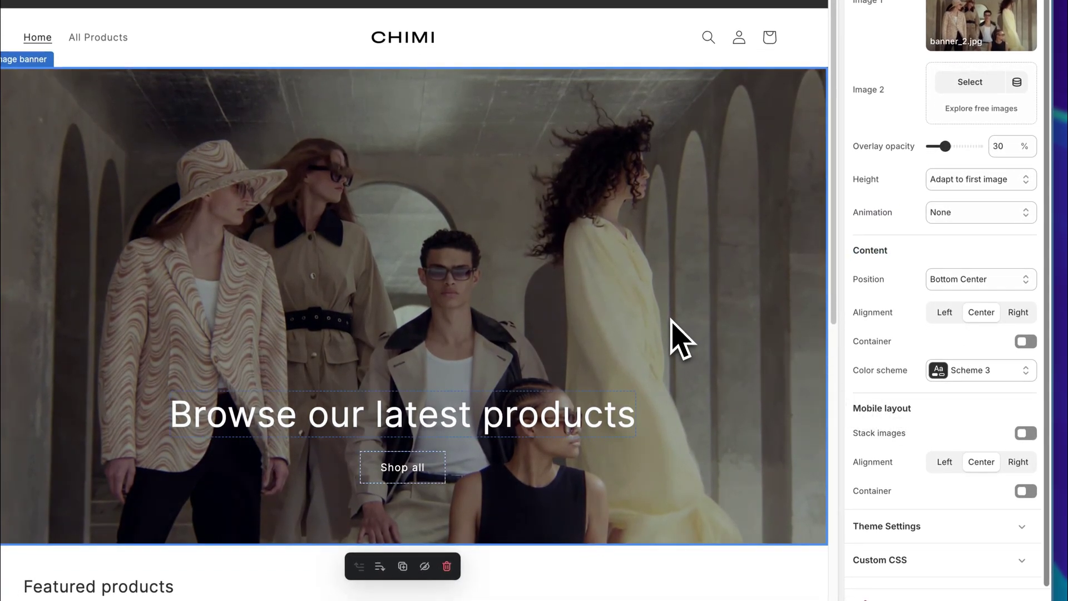
pyautogui.click(470, 428)
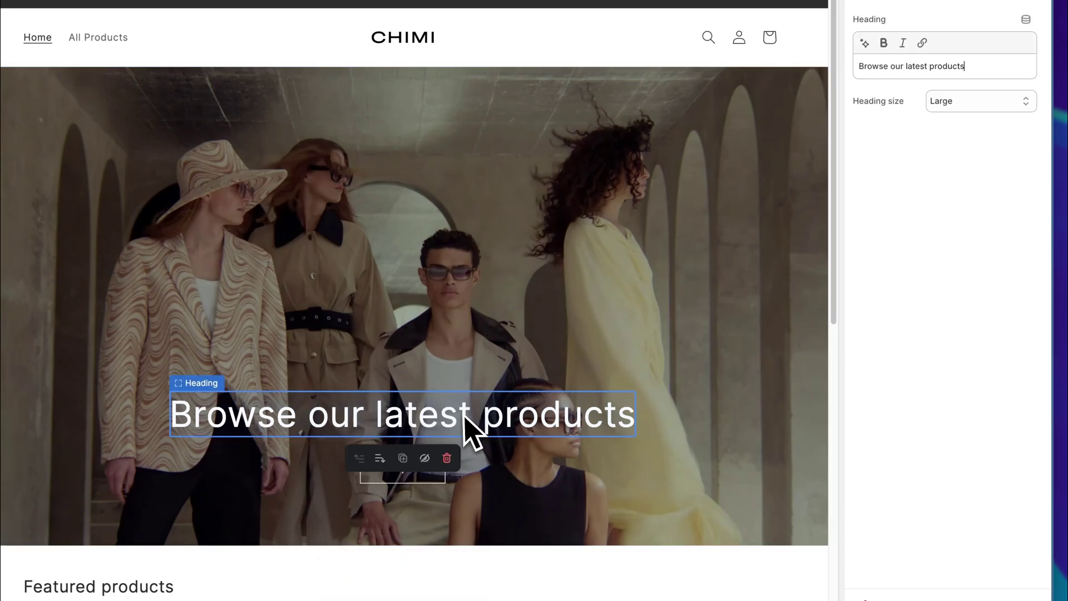
pyautogui.hotkey('ctrl', 'a')
pyautogui.write('shop our')
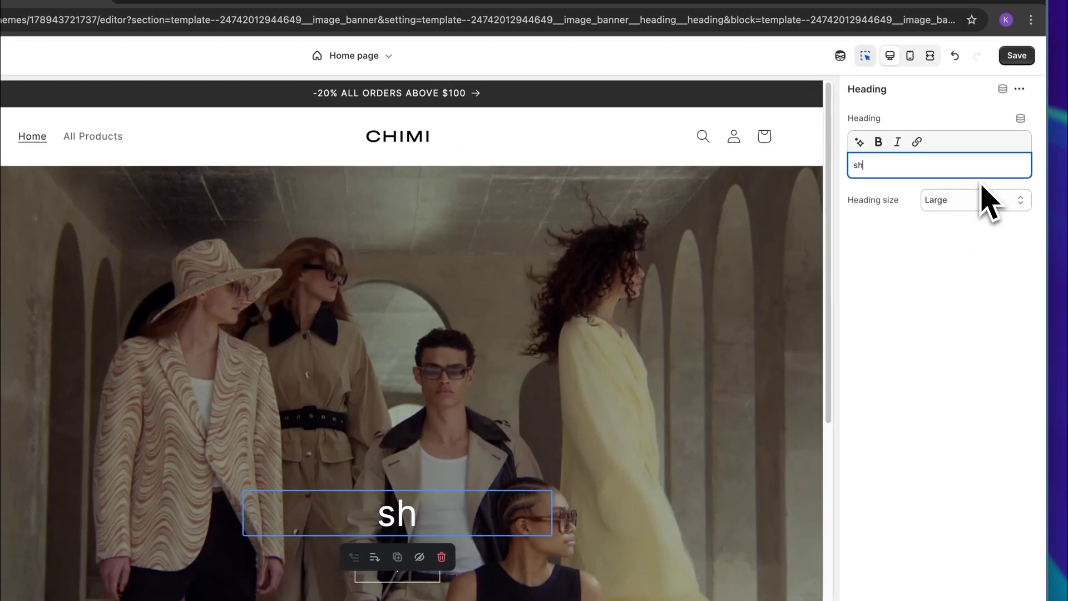
pyautogui.write(' new arrivals')
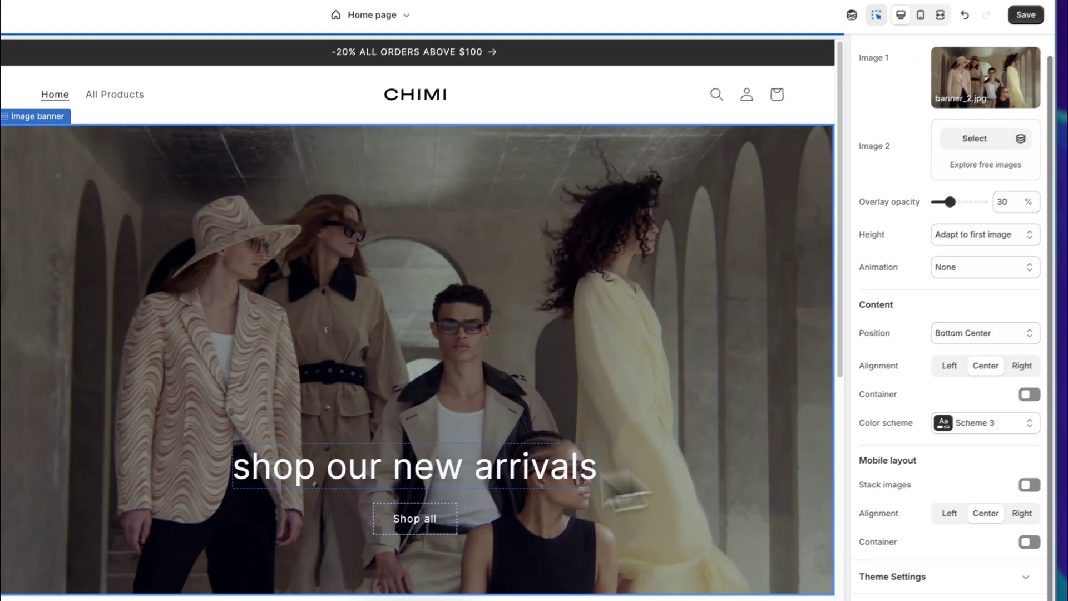
# Relabel the image banner's first button "shop now" and keep its link pointing to All Products
pyautogui.click(470, 503)
pyautogui.click(938, 153)
pyautogui.hotkey('ctrl', 'a')
pyautogui.write('sho')
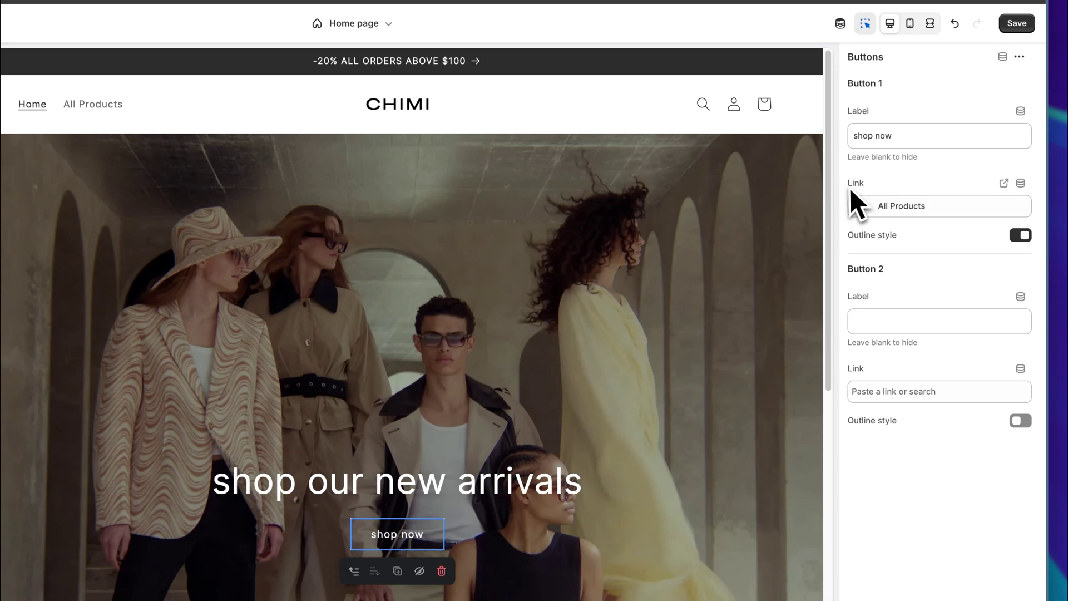
pyautogui.click(924, 204)
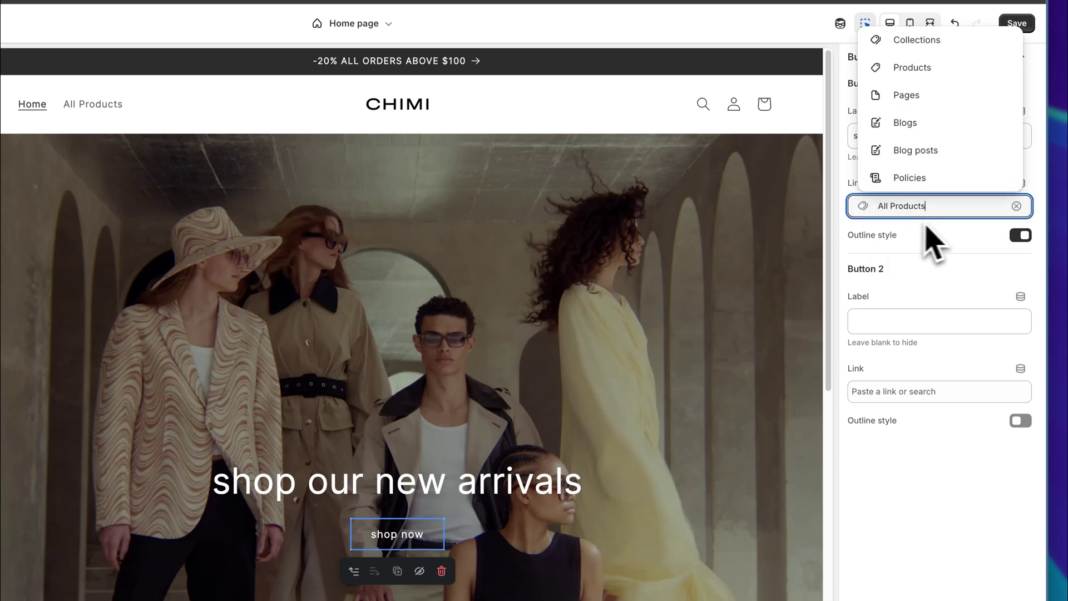
pyautogui.click(955, 235)
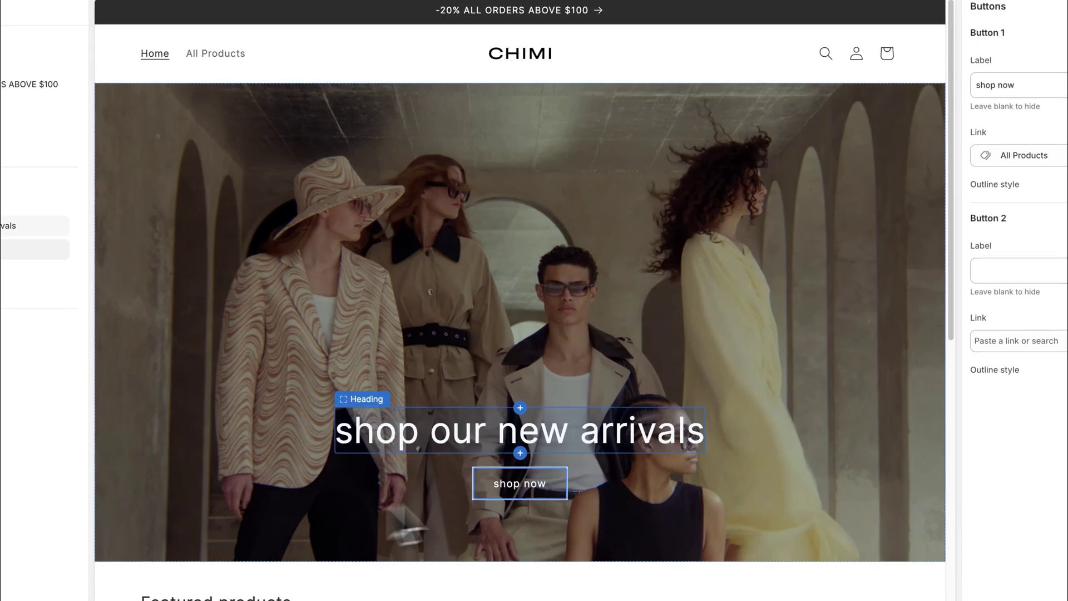
# Left-align the image banner's content and set its position to Bottom Left
pyautogui.click(739, 251)
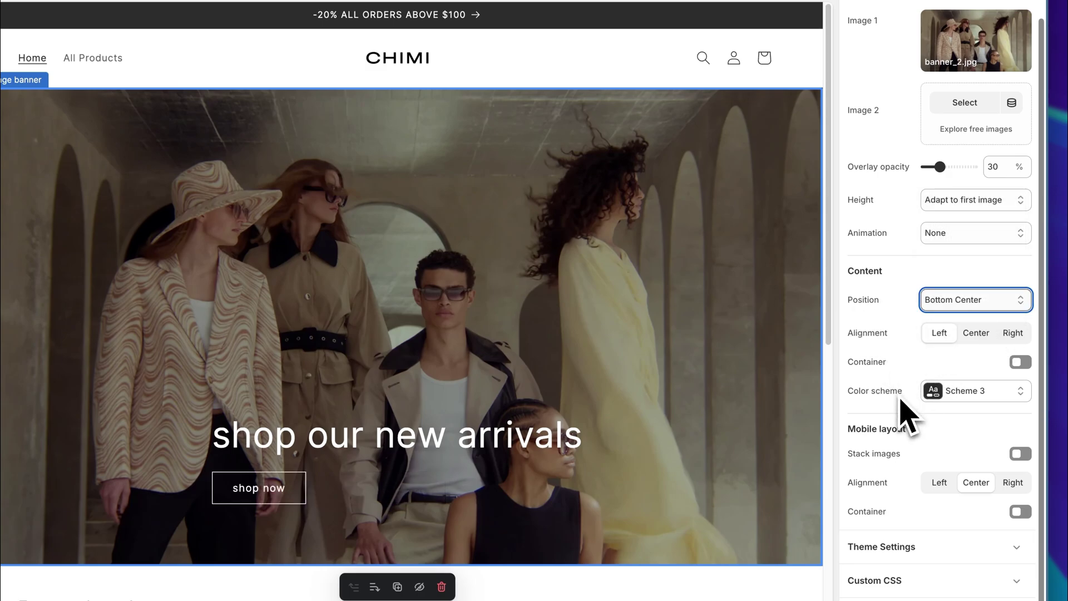
pyautogui.press('Down')
pyautogui.click(971, 286)
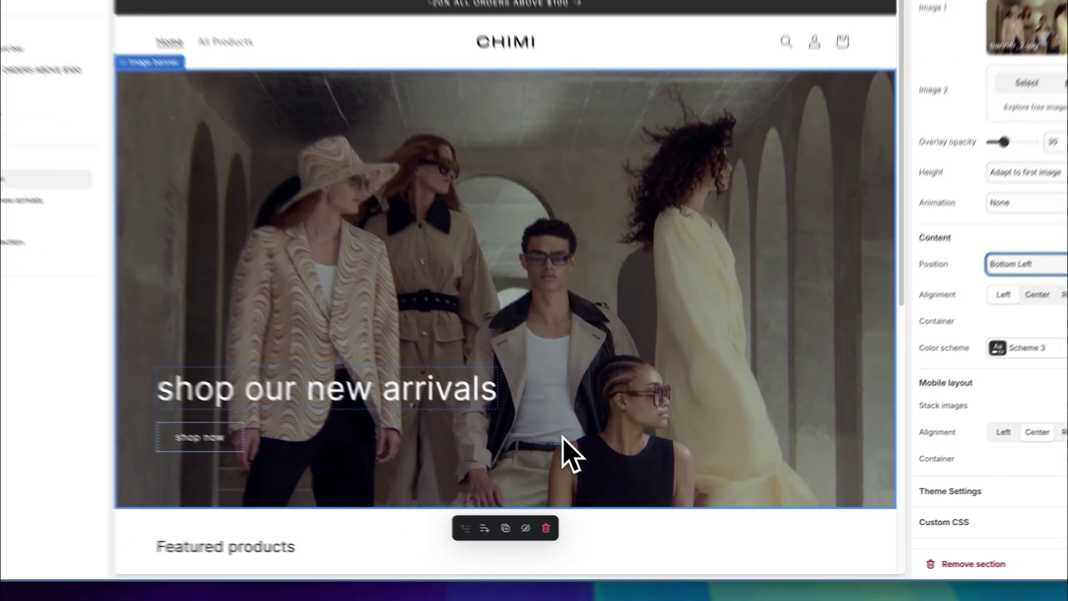
# Set the corner radius of the theme's buttons to 6 px and open the theme's product card settings
pyautogui.scroll(-3, 545, 439)
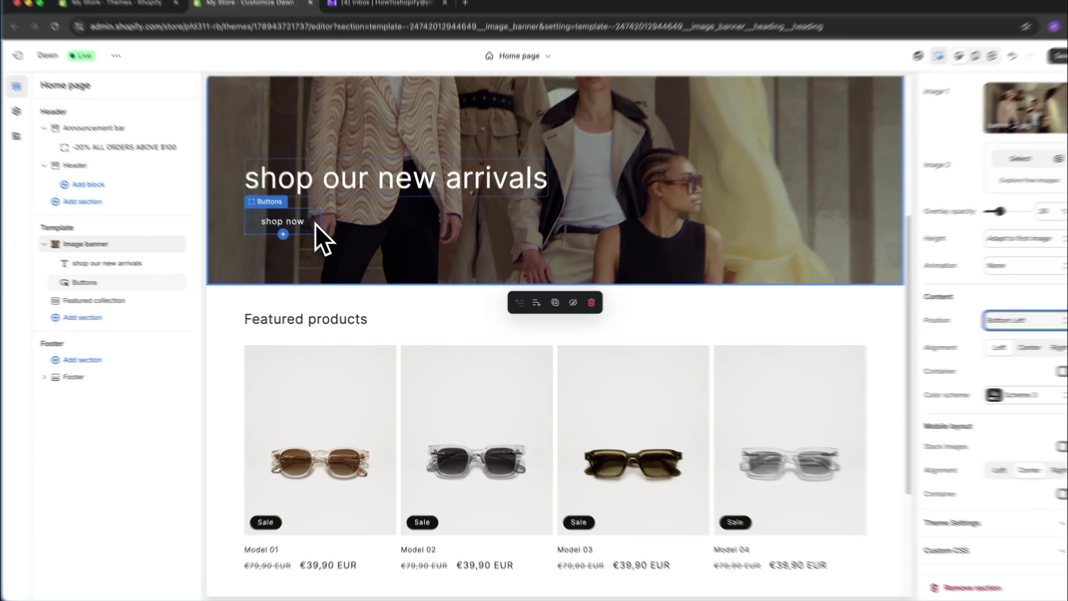
pyautogui.click(298, 231)
pyautogui.click(301, 393)
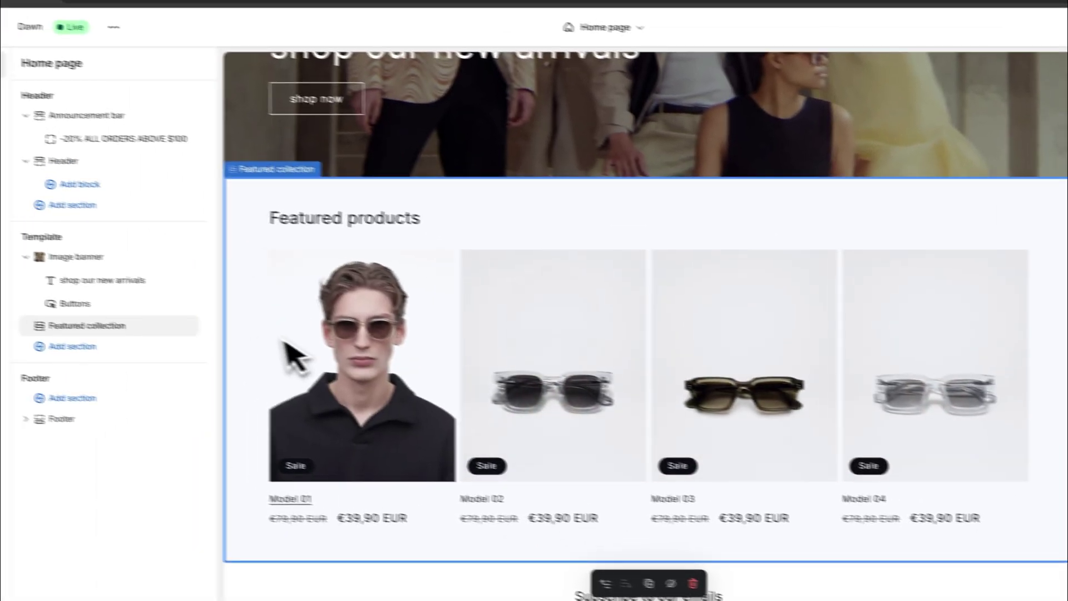
pyautogui.scroll(3, 233, 311)
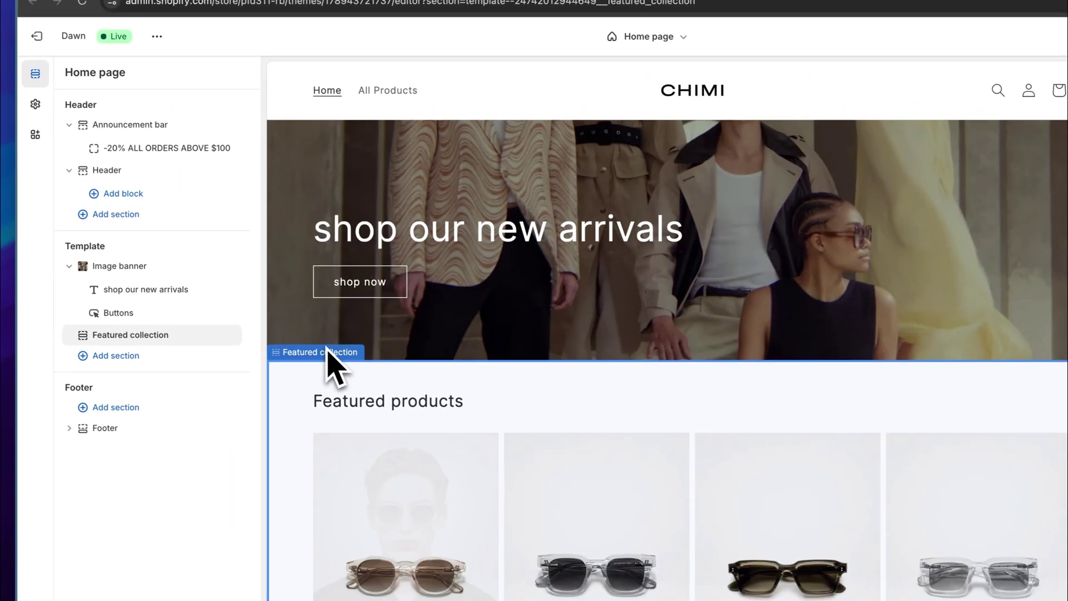
pyautogui.click(40, 105)
pyautogui.scroll(-1, 128, 406)
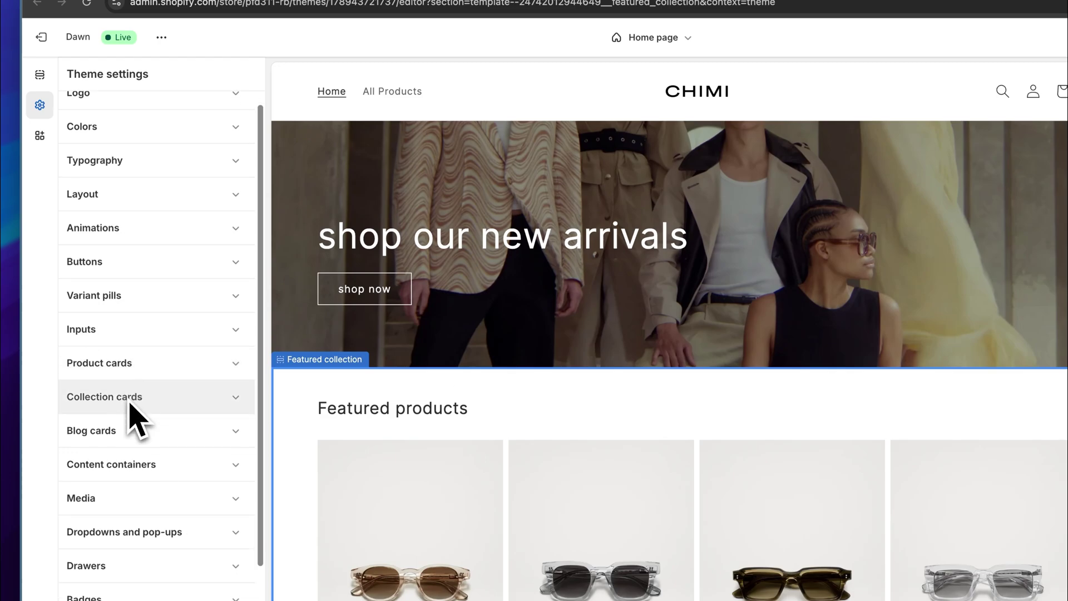
pyautogui.click(142, 285)
pyautogui.scroll(-1, 174, 420)
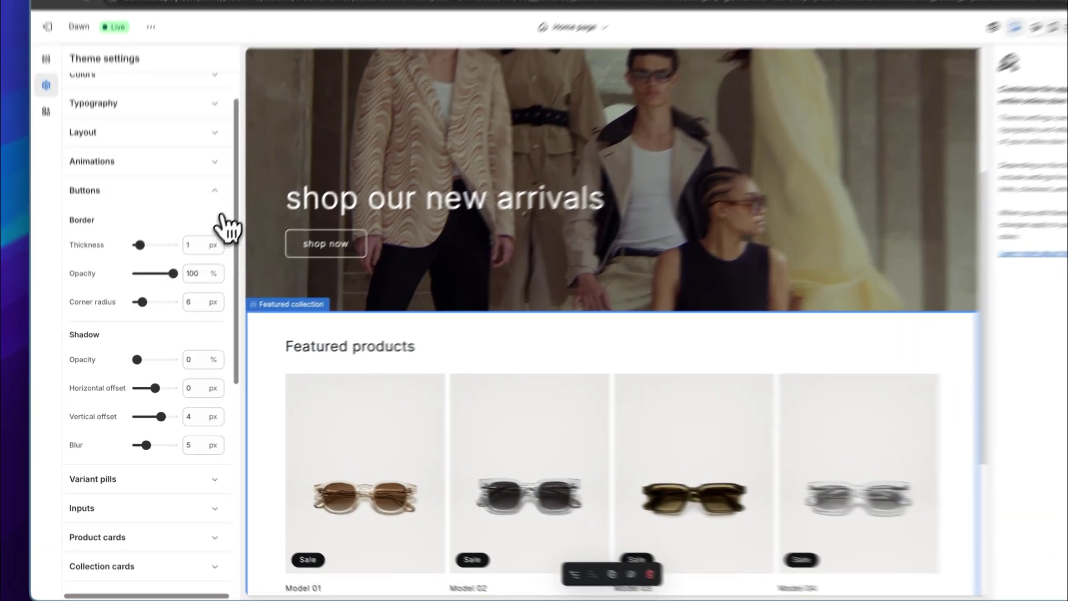
pyautogui.click(196, 223)
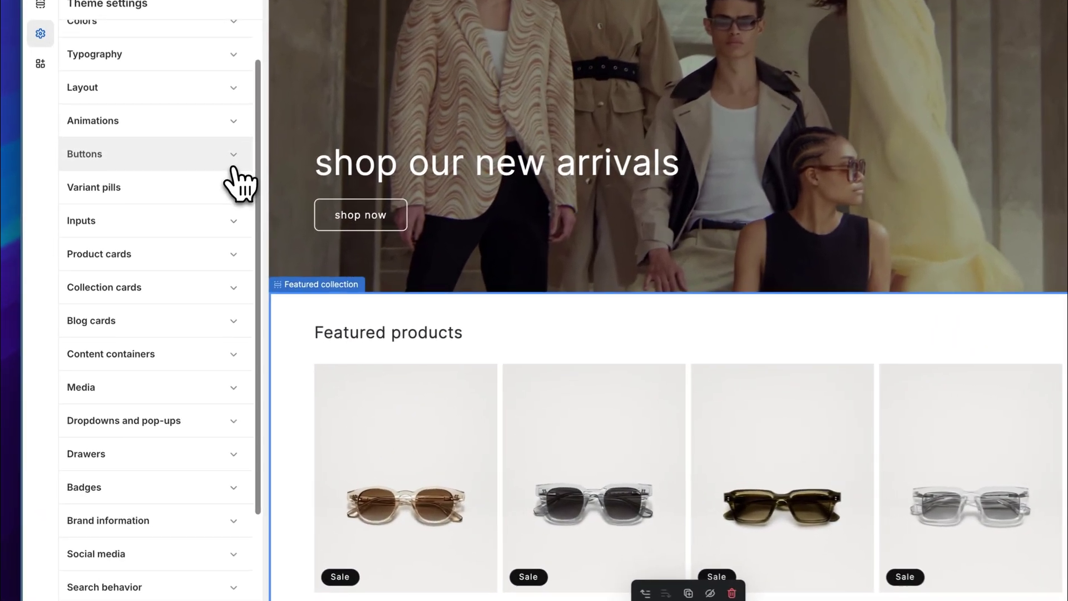
pyautogui.click(234, 253)
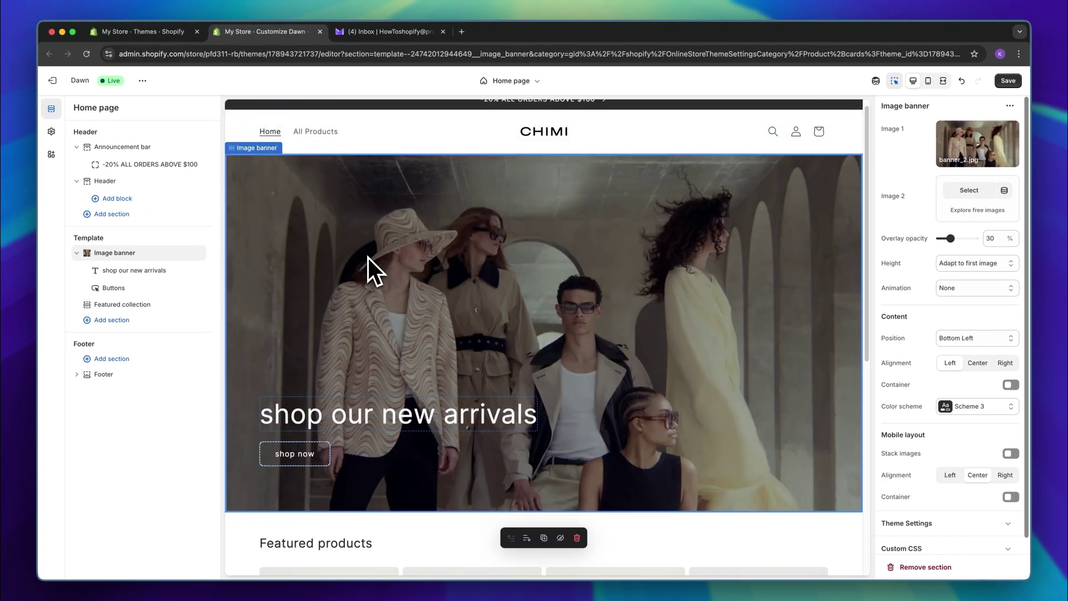
# Make the featured collection section on the home page show the New Arrivals collection
pyautogui.scroll(-5, 368, 258)
pyautogui.scroll(2, 469, 305)
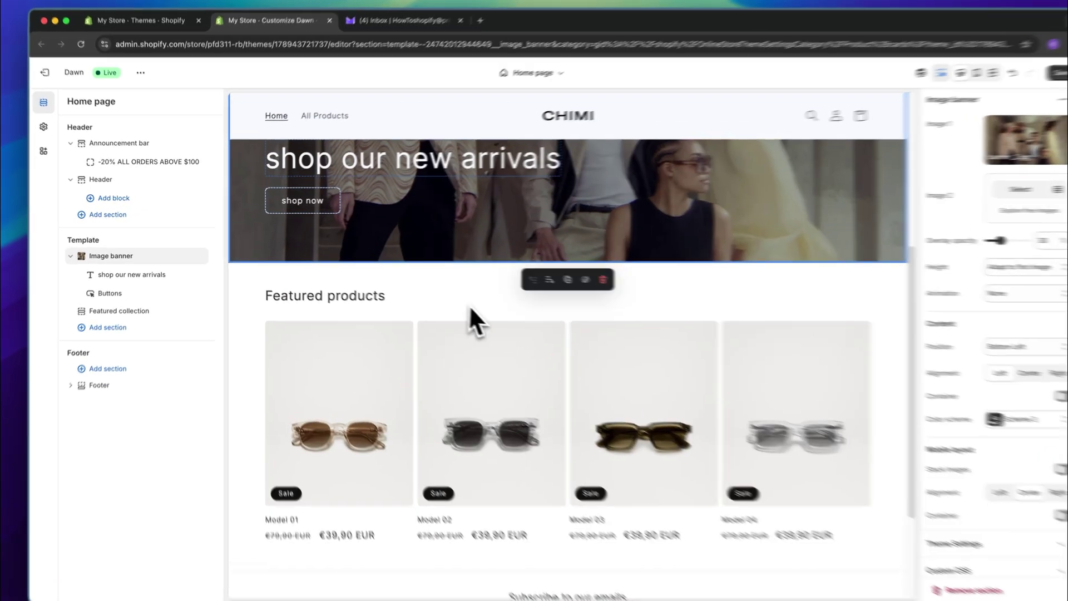
pyautogui.click(433, 302)
pyautogui.scroll(-1, 503, 316)
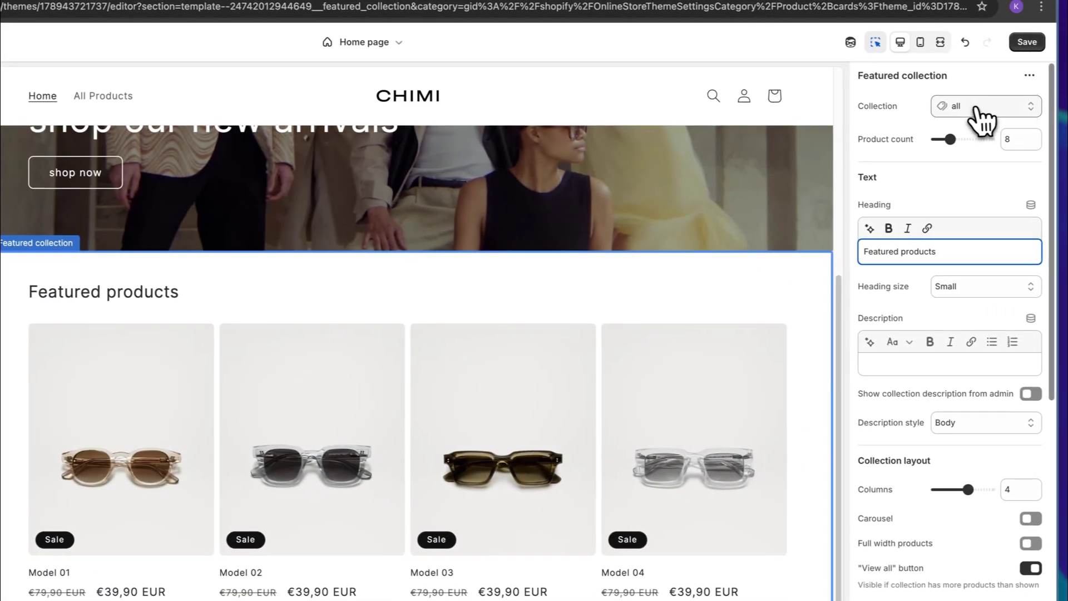
pyautogui.click(1039, 98)
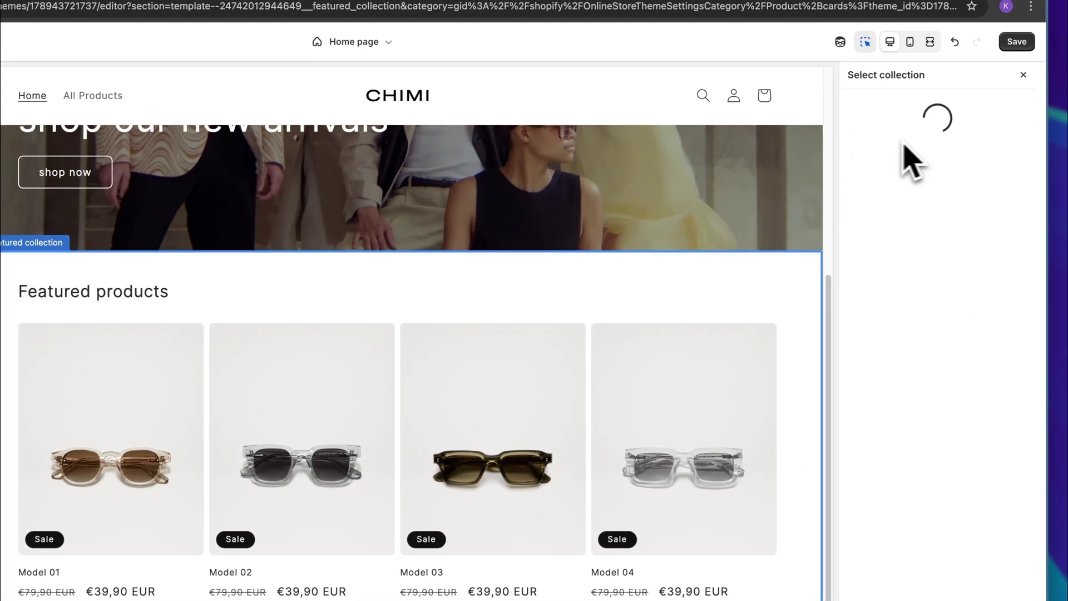
pyautogui.click(952, 236)
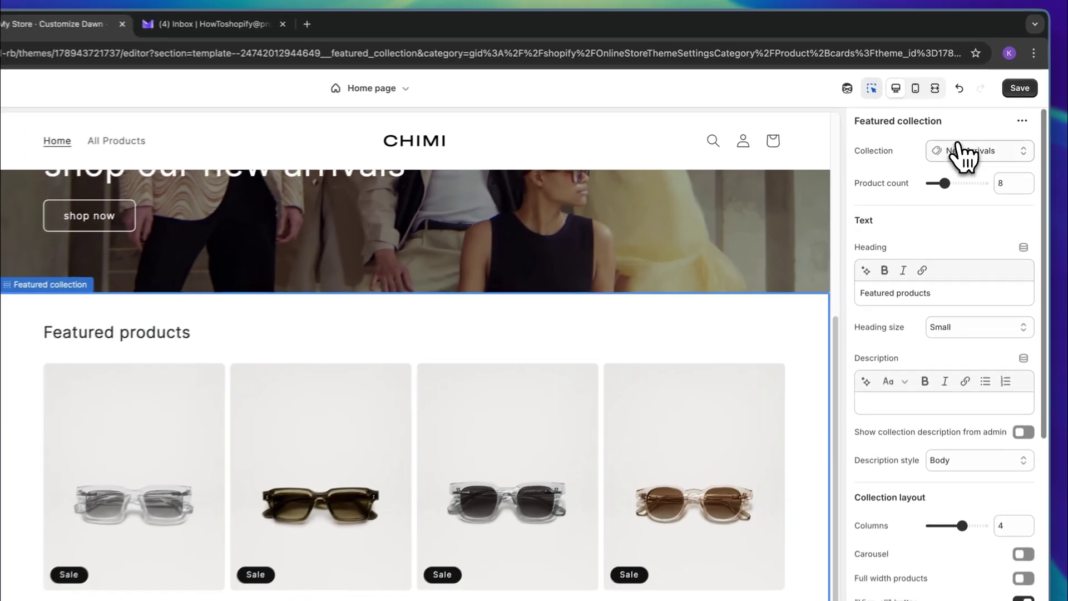
# Clear the "Featured products" heading from the featured collection section
pyautogui.click(960, 153)
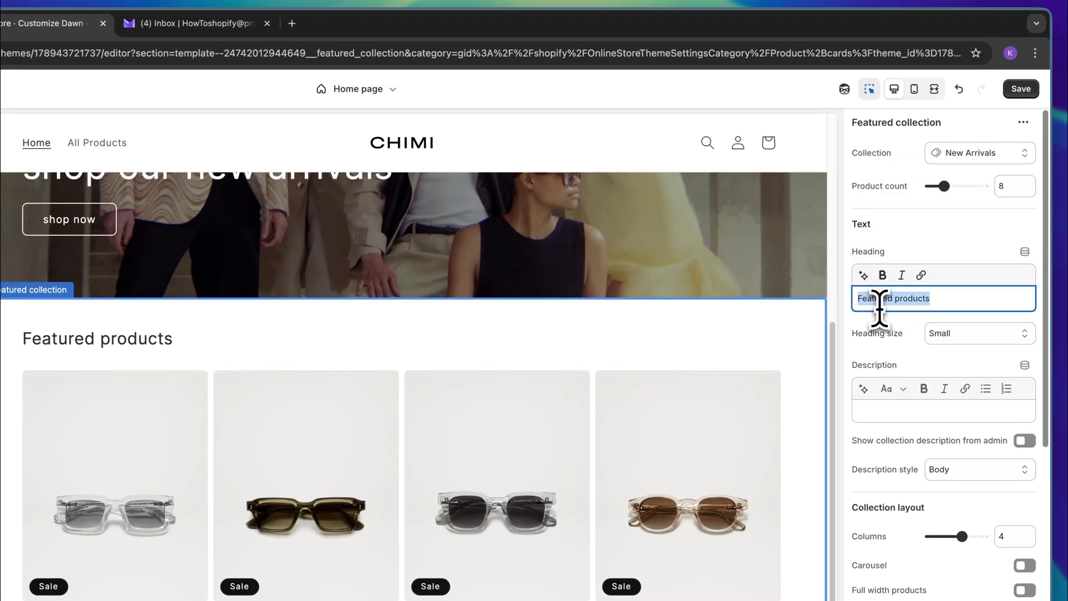
pyautogui.press('BackSpace')
pyautogui.click(460, 258)
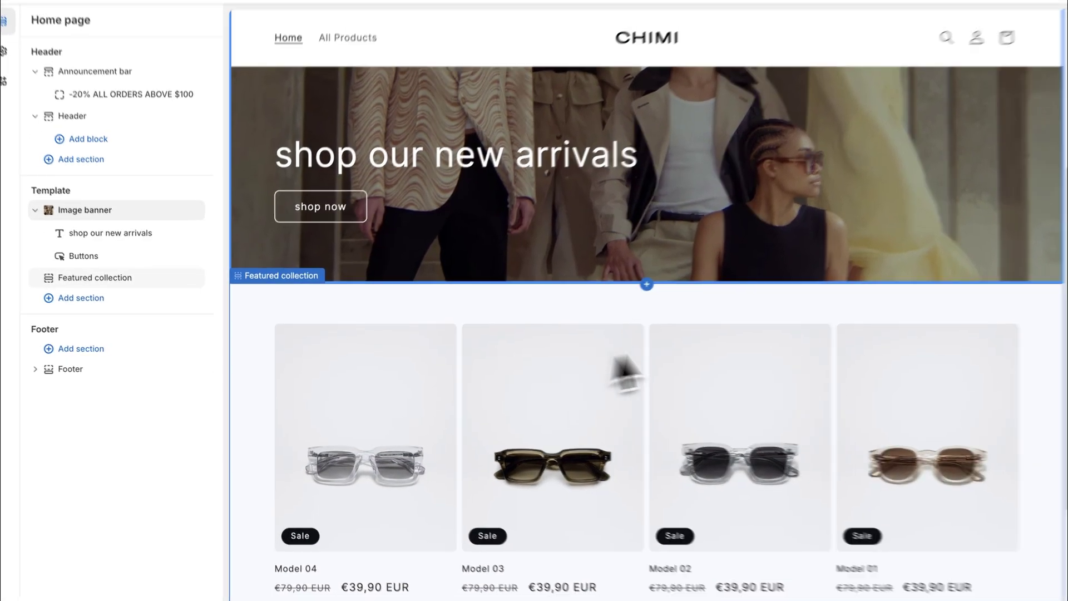
# Browse the section types that can be added to the template and review the home page preview
pyautogui.scroll(-3, 723, 361)
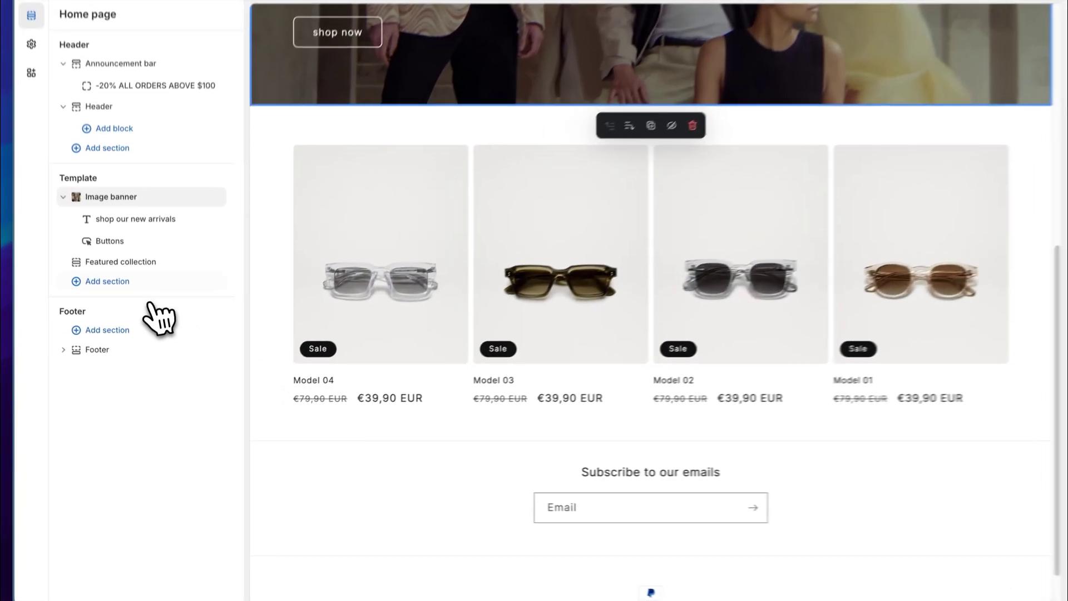
pyautogui.click(111, 320)
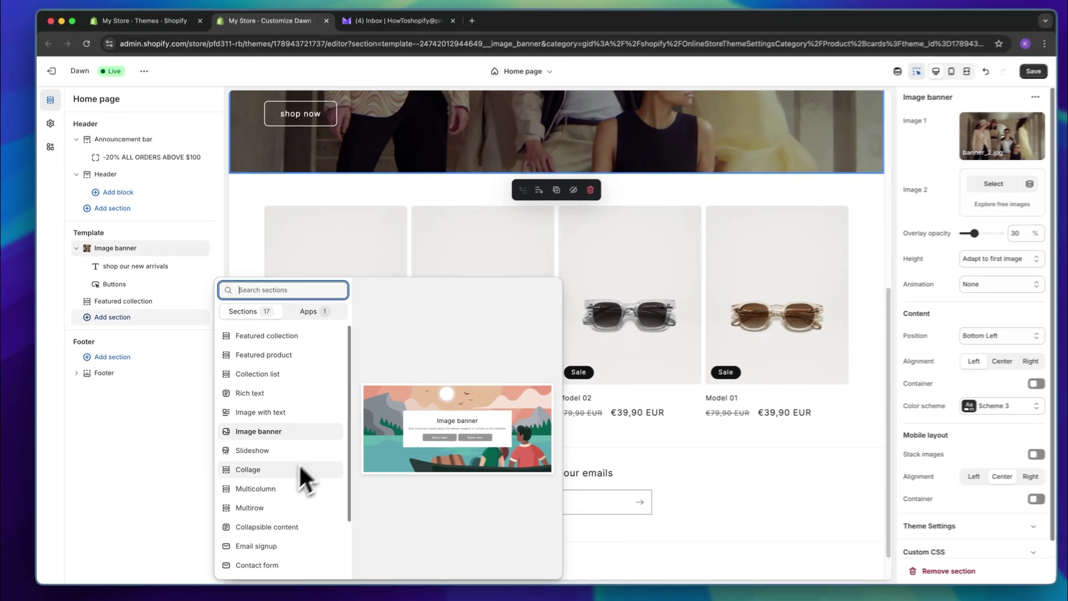
pyautogui.scroll(-2, 289, 479)
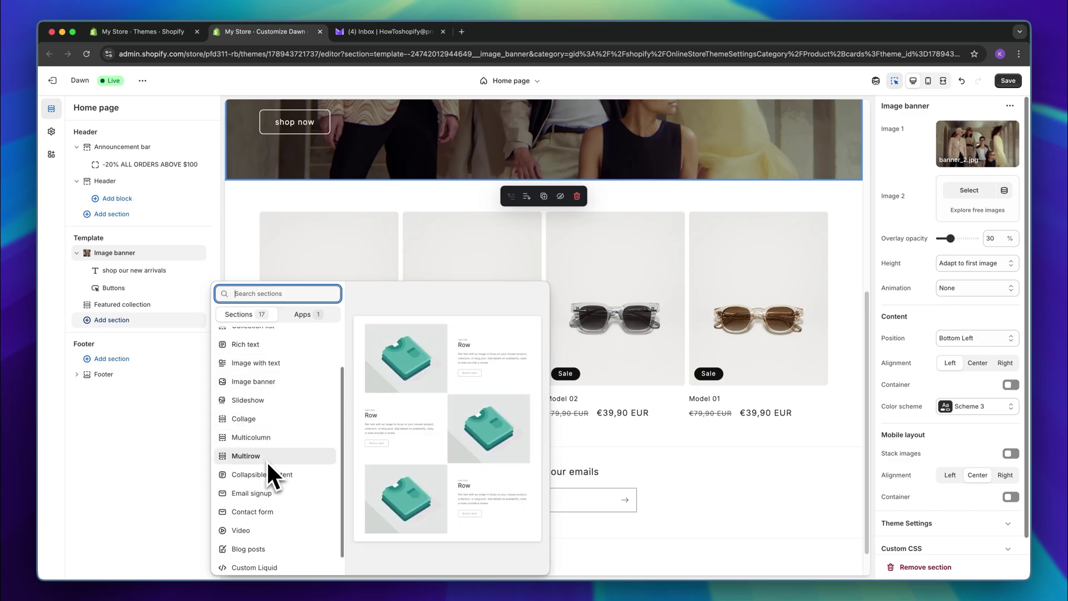
pyautogui.click(143, 452)
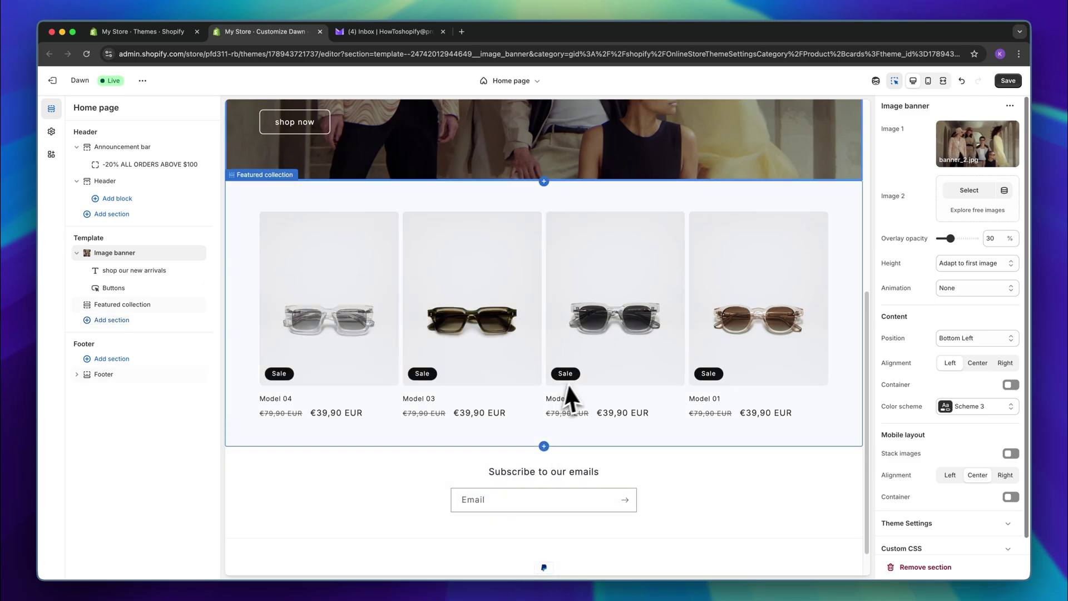
pyautogui.scroll(3, 566, 356)
pyautogui.scroll(2, 569, 381)
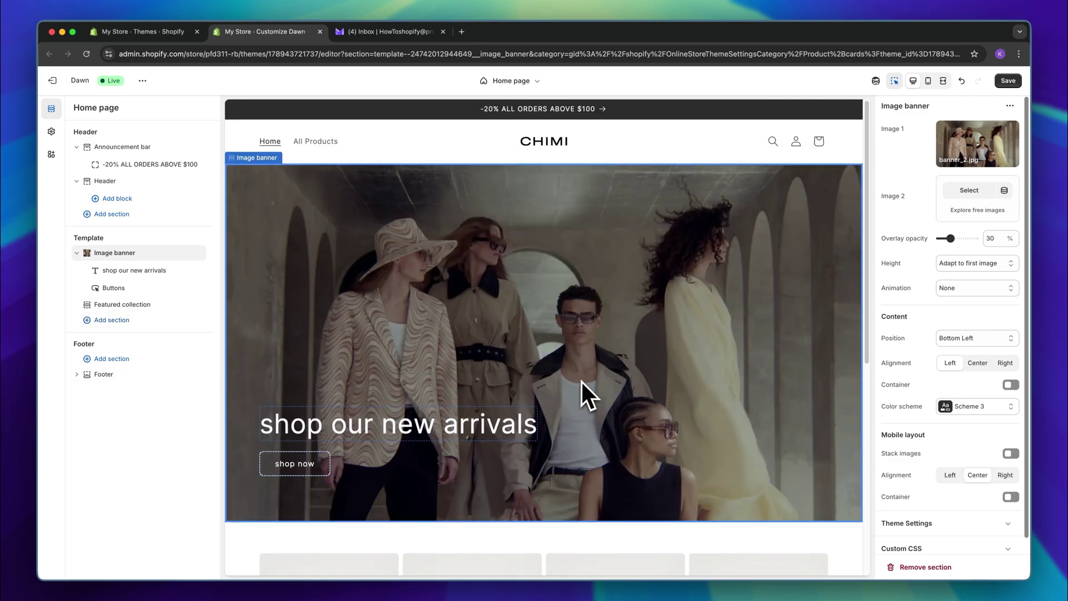
pyautogui.scroll(-3, 581, 380)
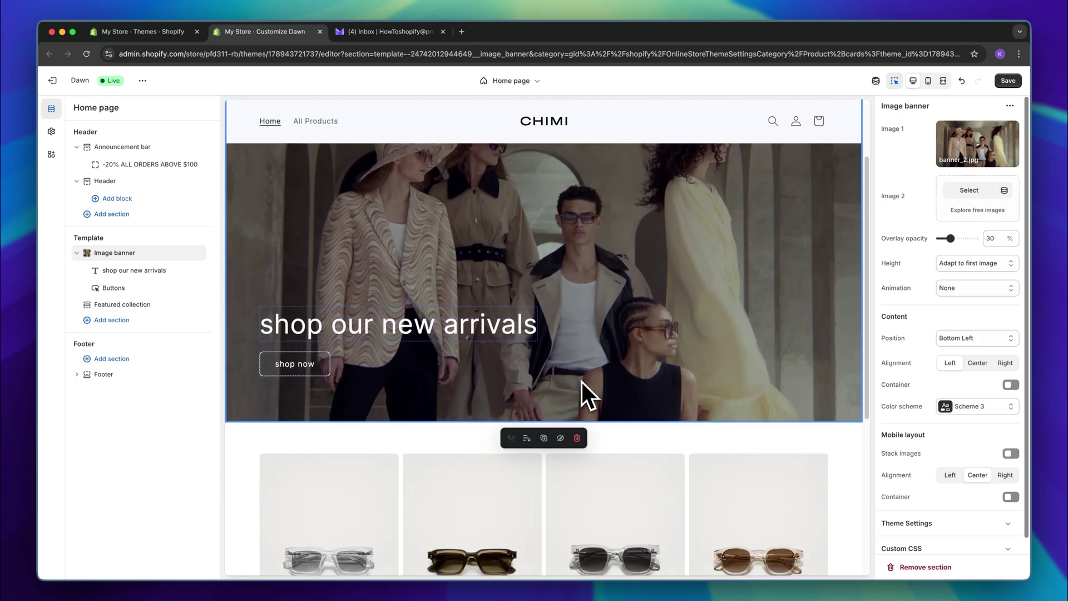
pyautogui.scroll(-3, 582, 382)
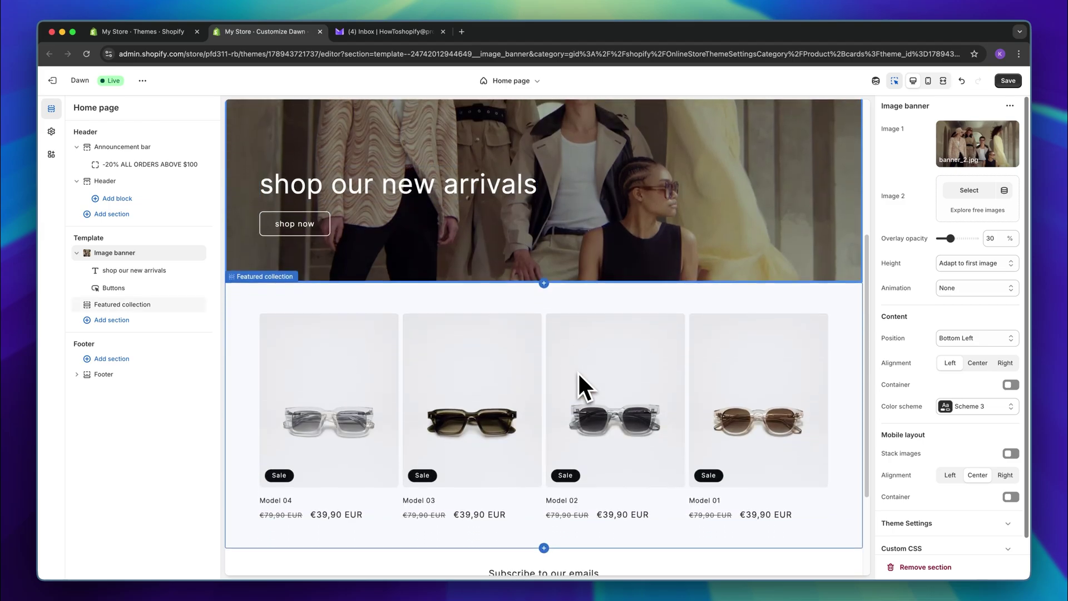
# Try out an Image with text section below the featured collection and remove it again
pyautogui.click(159, 321)
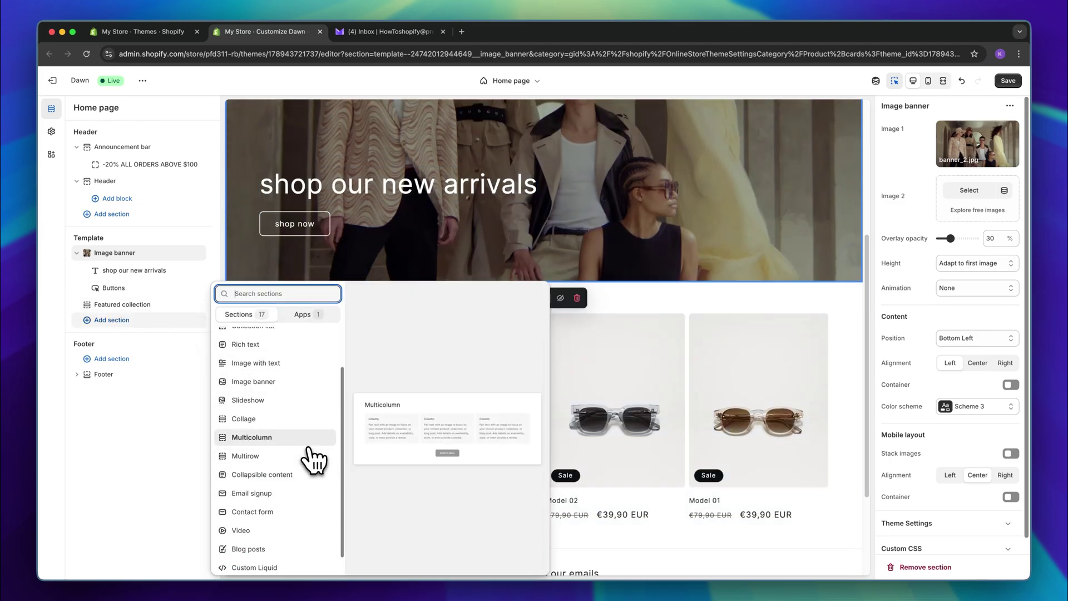
pyautogui.click(278, 362)
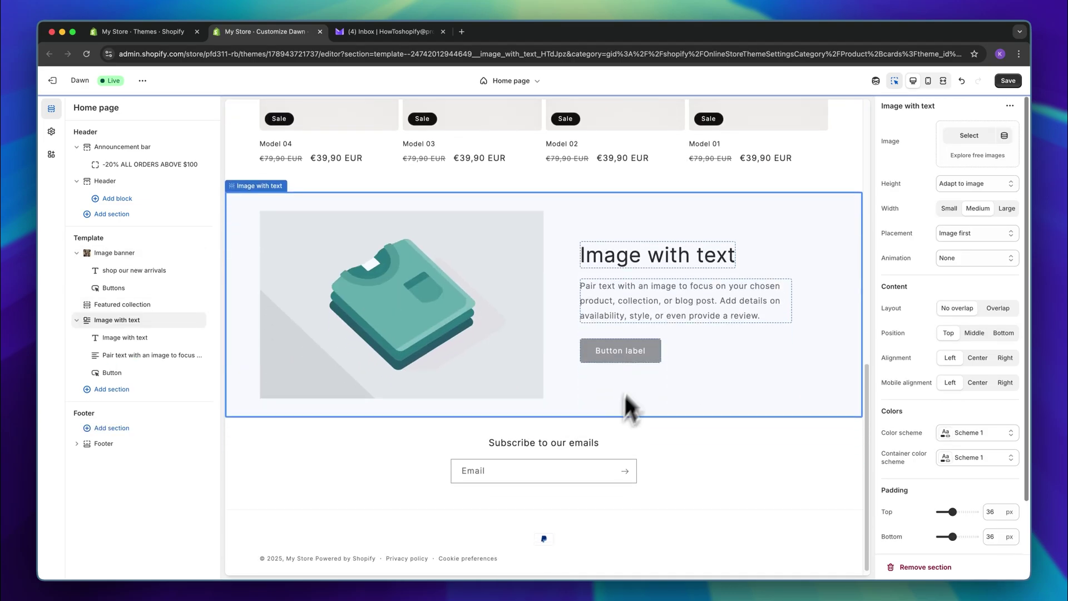
pyautogui.click(656, 303)
pyautogui.click(666, 253)
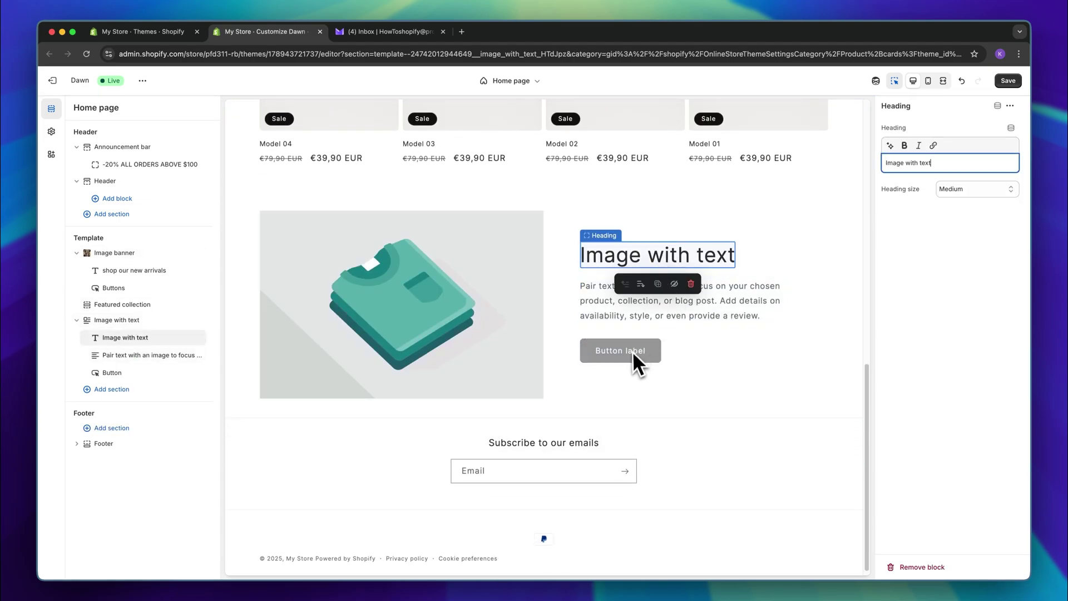
pyautogui.click(632, 349)
pyautogui.click(745, 375)
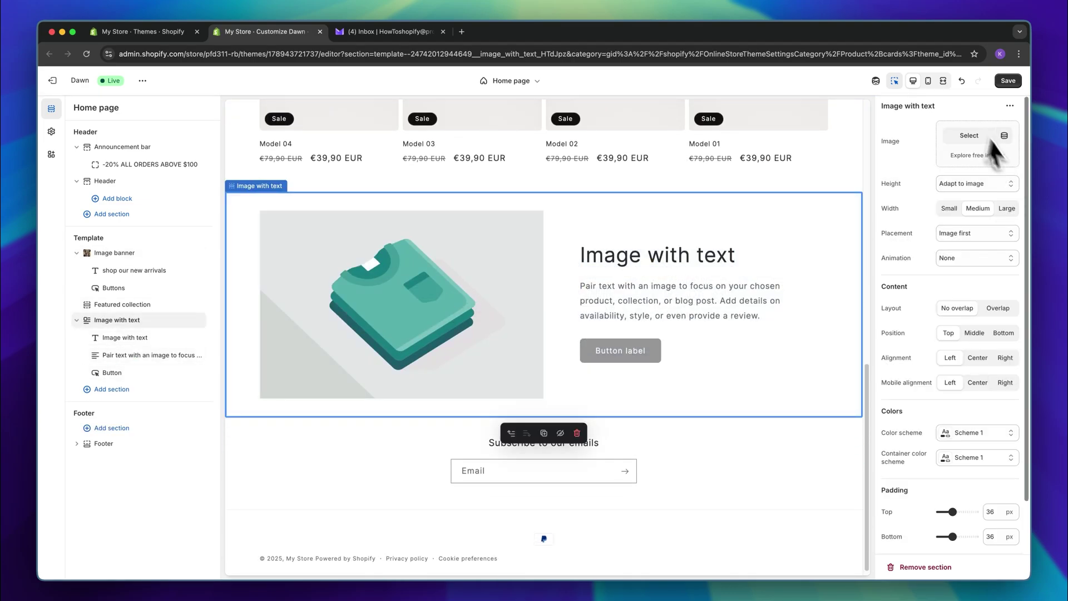
pyautogui.click(576, 432)
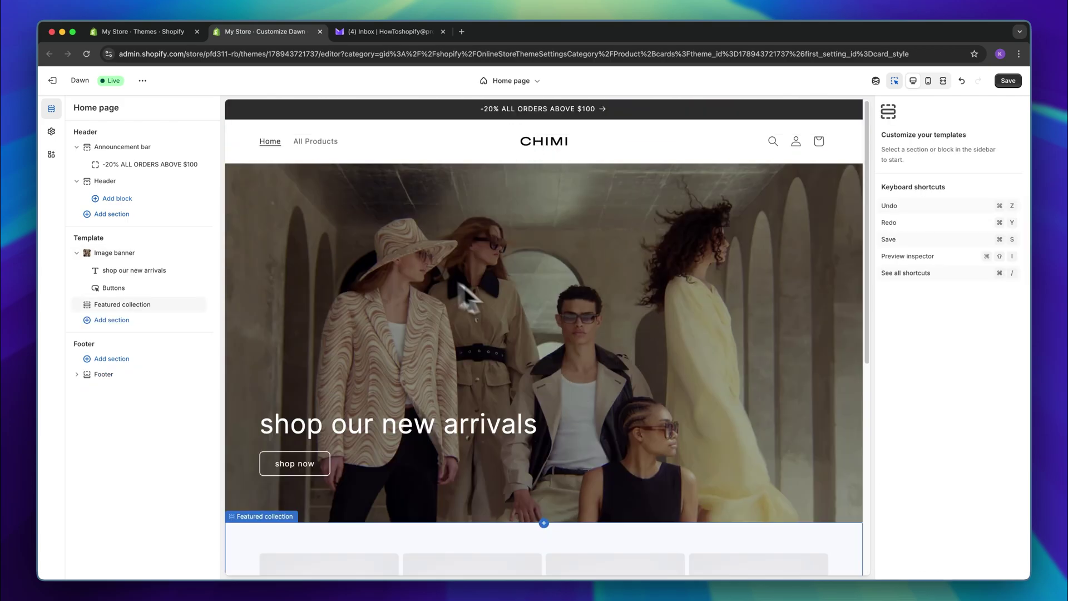
# Open the Default product template and look through its product page preview down to the related products
pyautogui.click(516, 90)
pyautogui.click(474, 143)
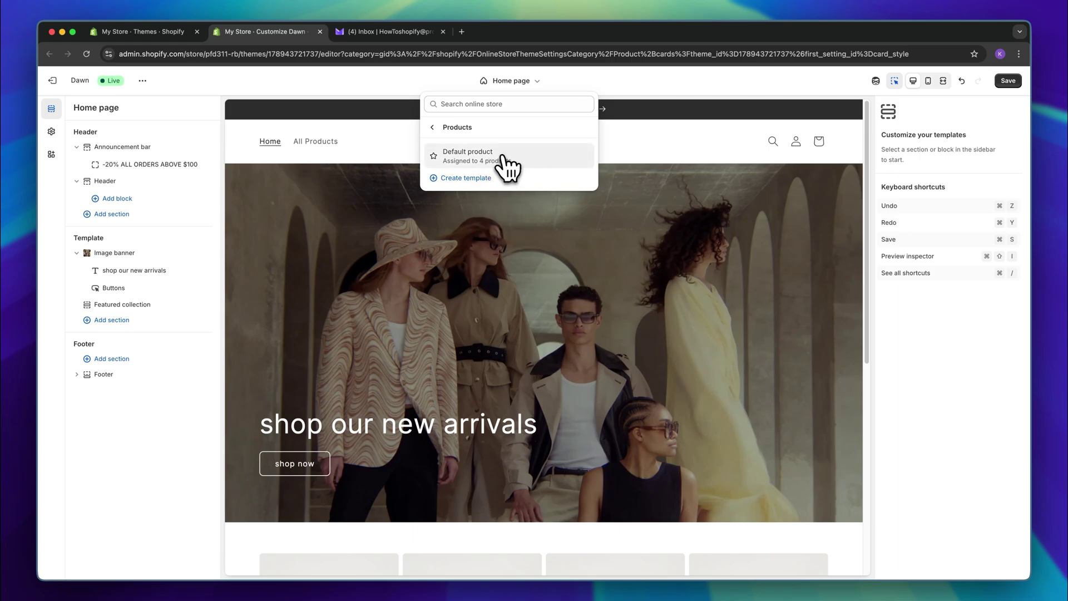
pyautogui.click(503, 158)
pyautogui.scroll(-10, 559, 339)
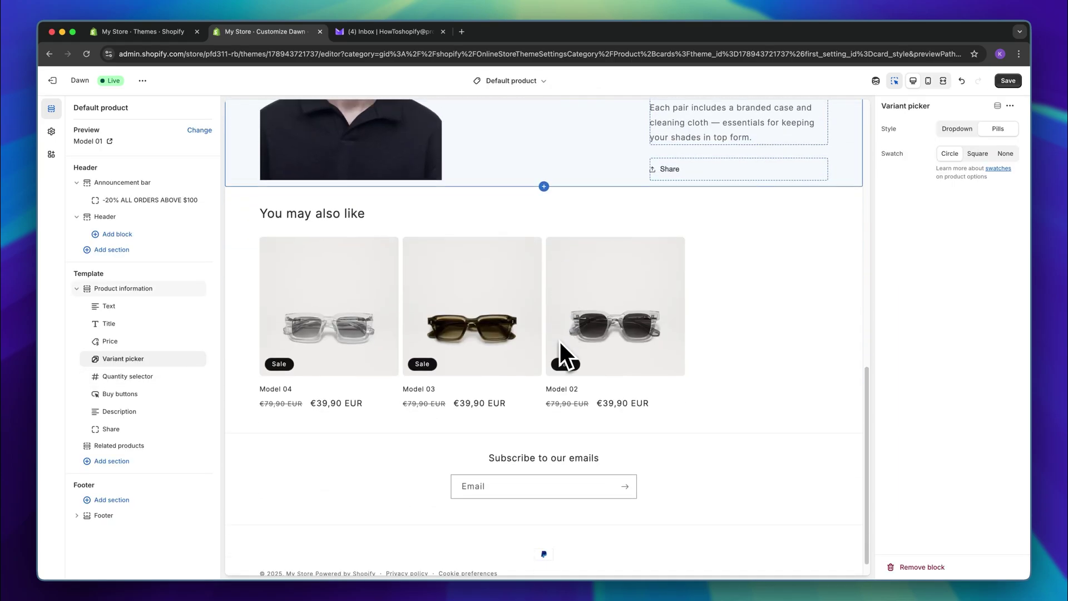
# Preview the Navy, Silver and Brown colour variants of Model 01 and examine its product description
pyautogui.scroll(15, 559, 339)
pyautogui.click(722, 282)
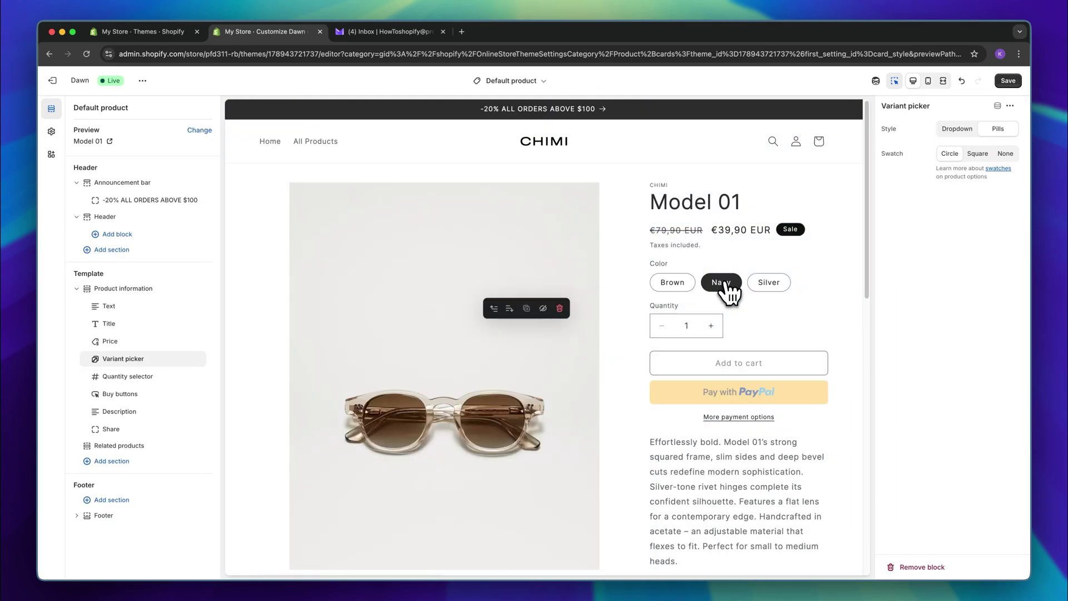
pyautogui.click(786, 285)
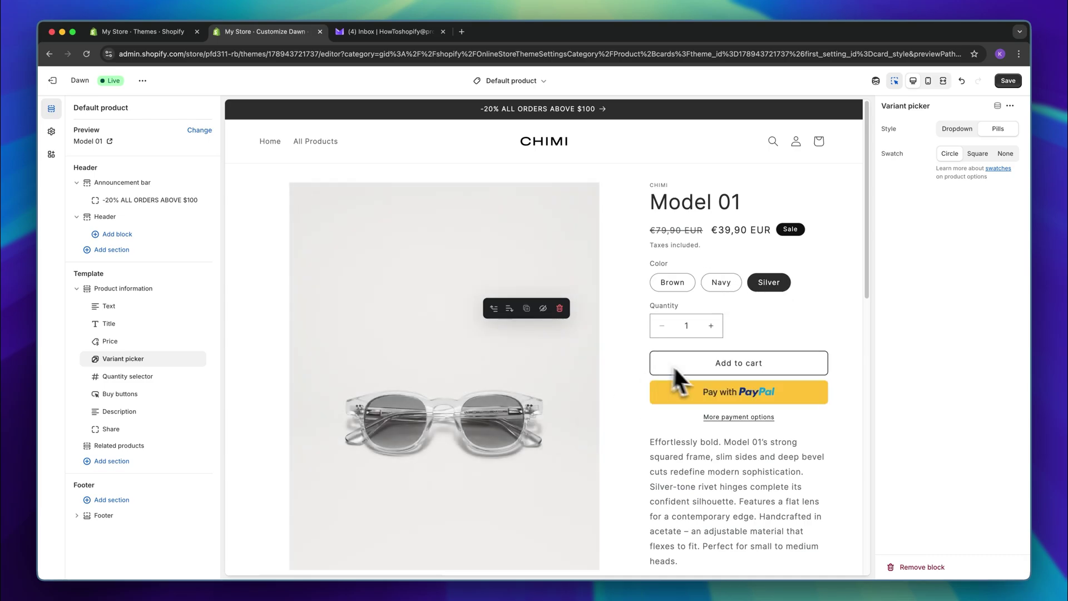
pyautogui.click(673, 284)
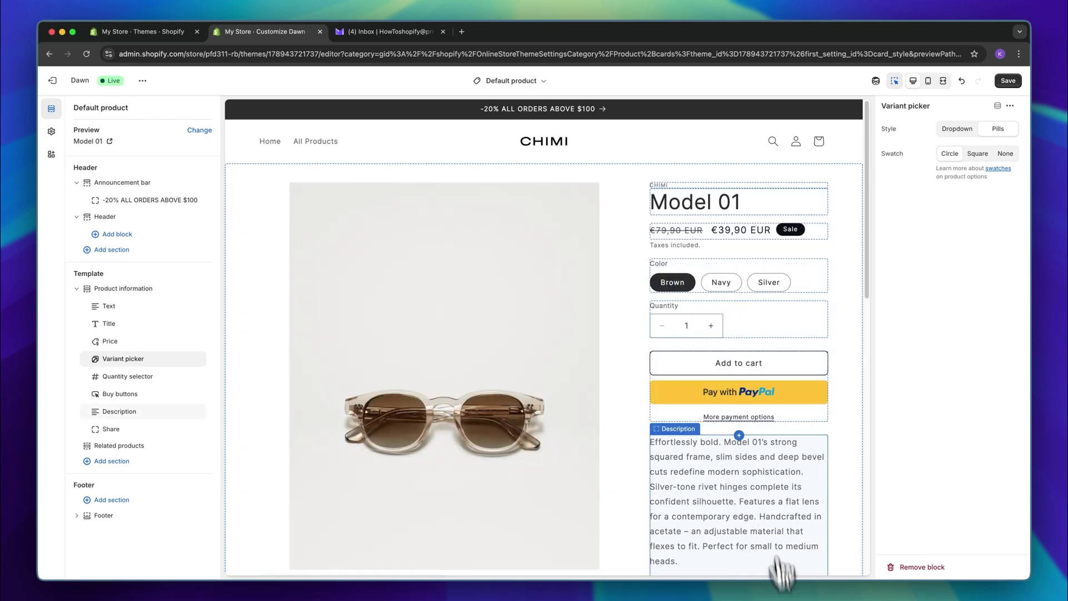
pyautogui.scroll(-2, 781, 512)
pyautogui.scroll(-8, 751, 449)
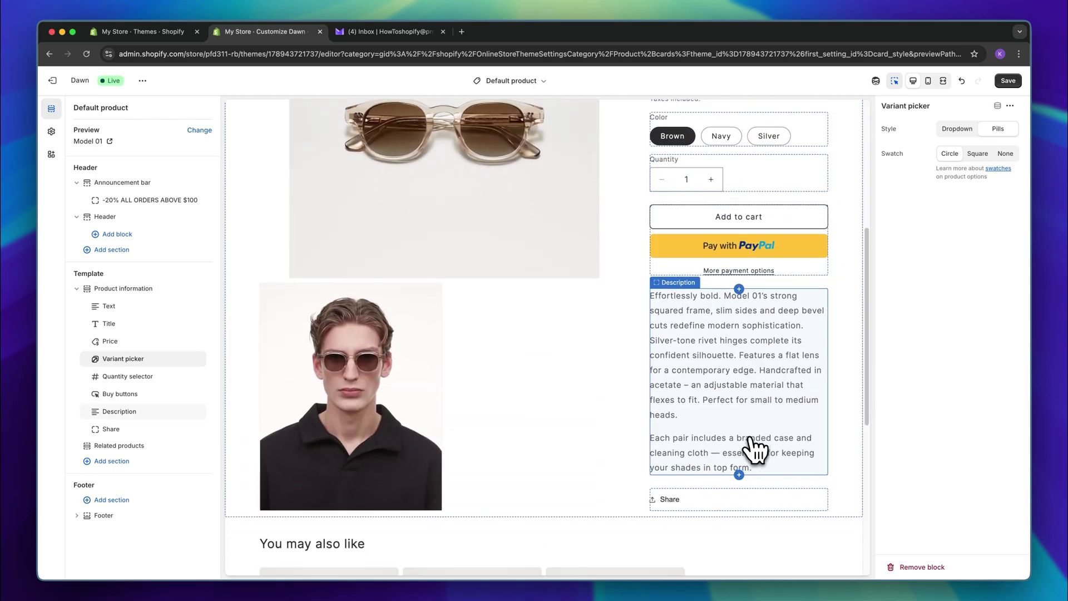
pyautogui.scroll(10, 755, 449)
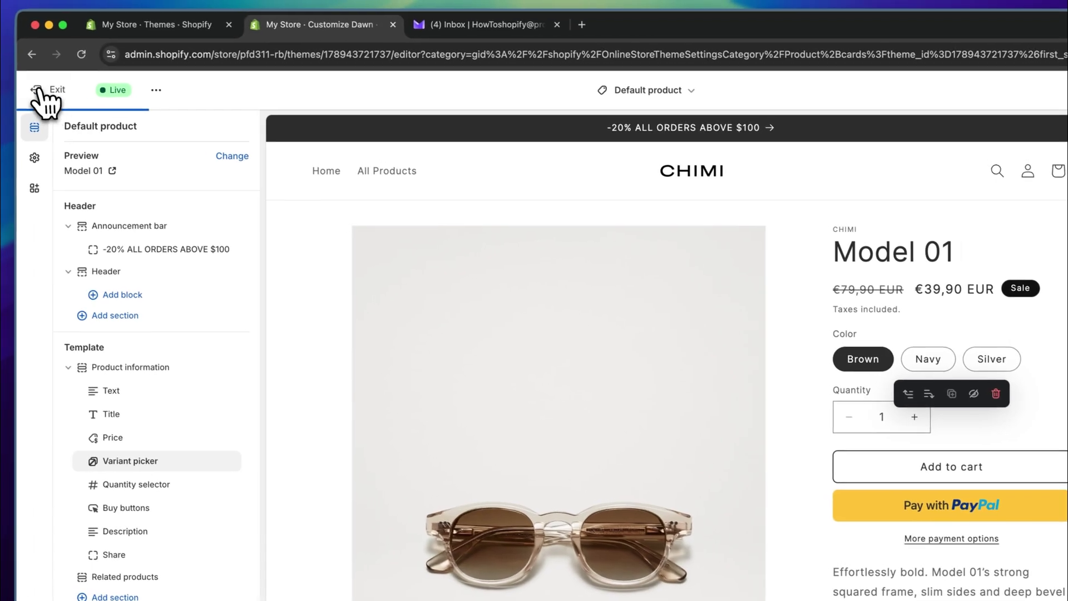
# Leave the theme editor and open the store's Payments settings
pyautogui.click(39, 90)
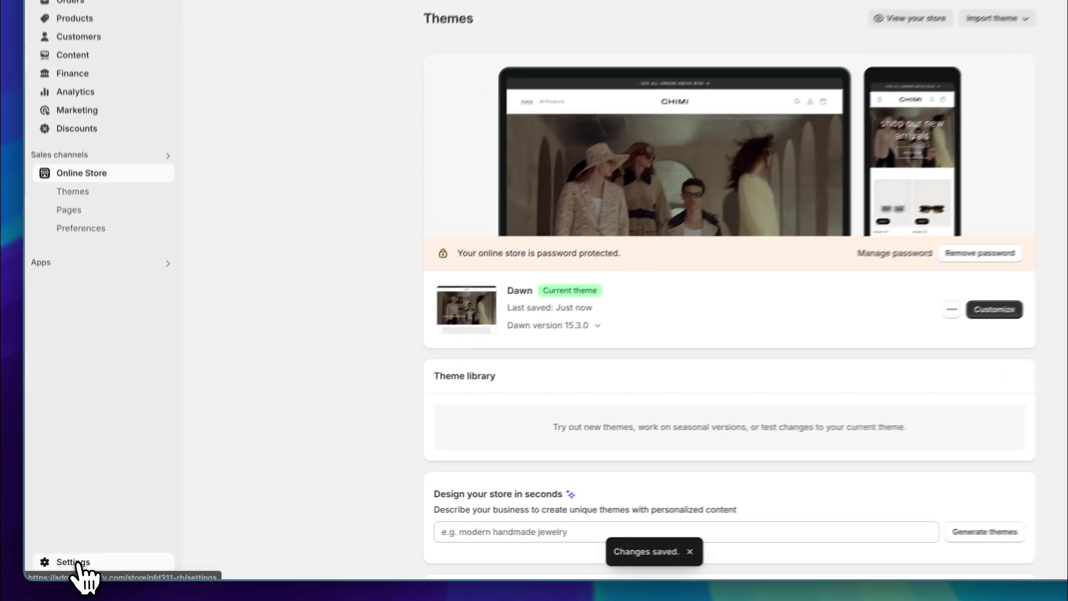
pyautogui.click(72, 566)
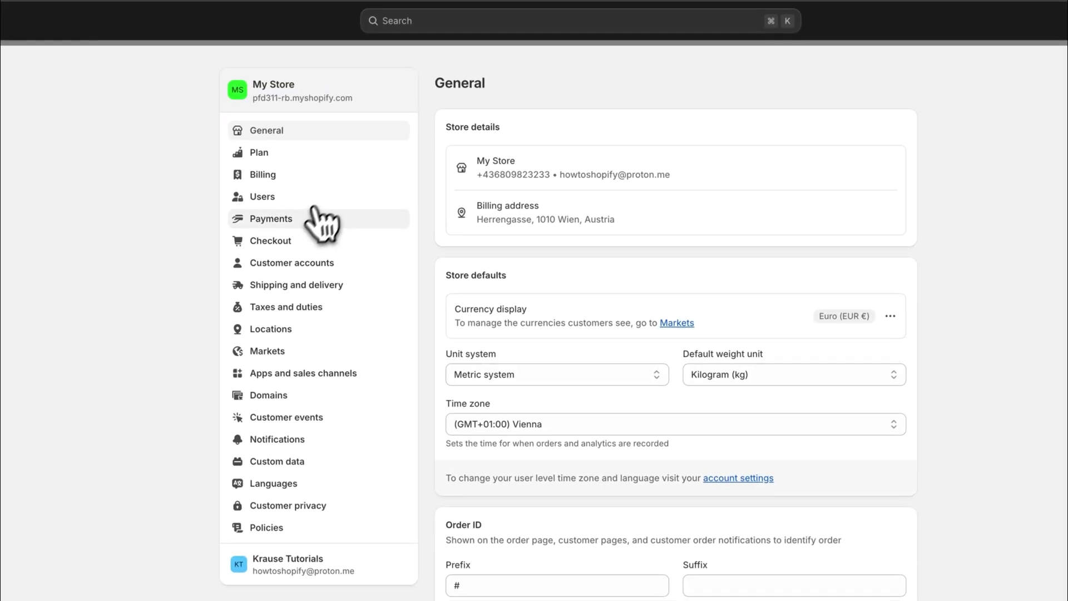
pyautogui.click(411, 111)
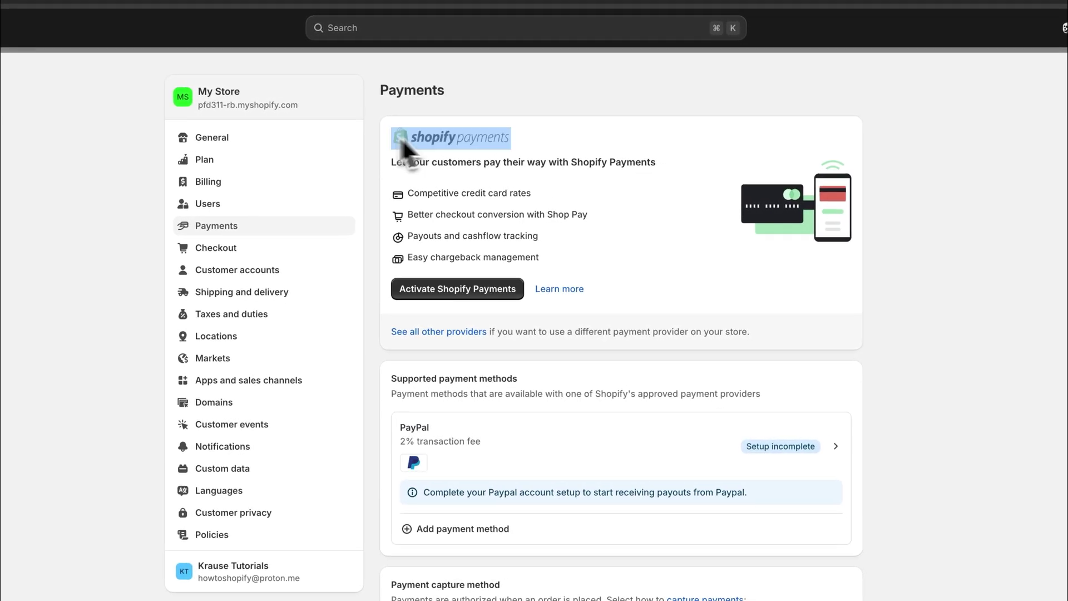
# Read through the Shopify Payments information and transaction rates, and return to the payment settings
pyautogui.click(573, 290)
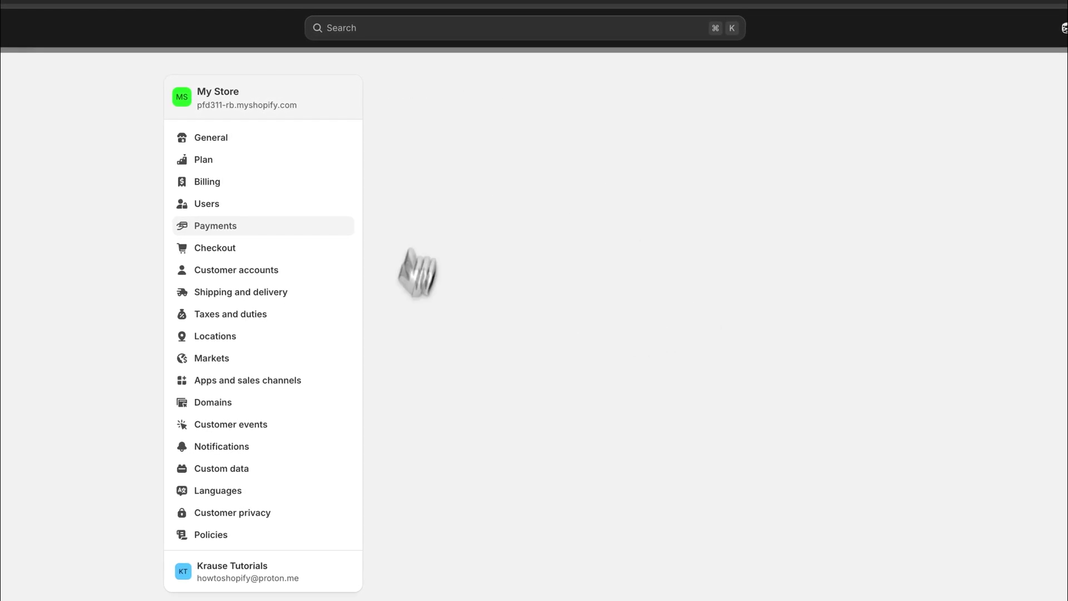
pyautogui.scroll(-5, 501, 441)
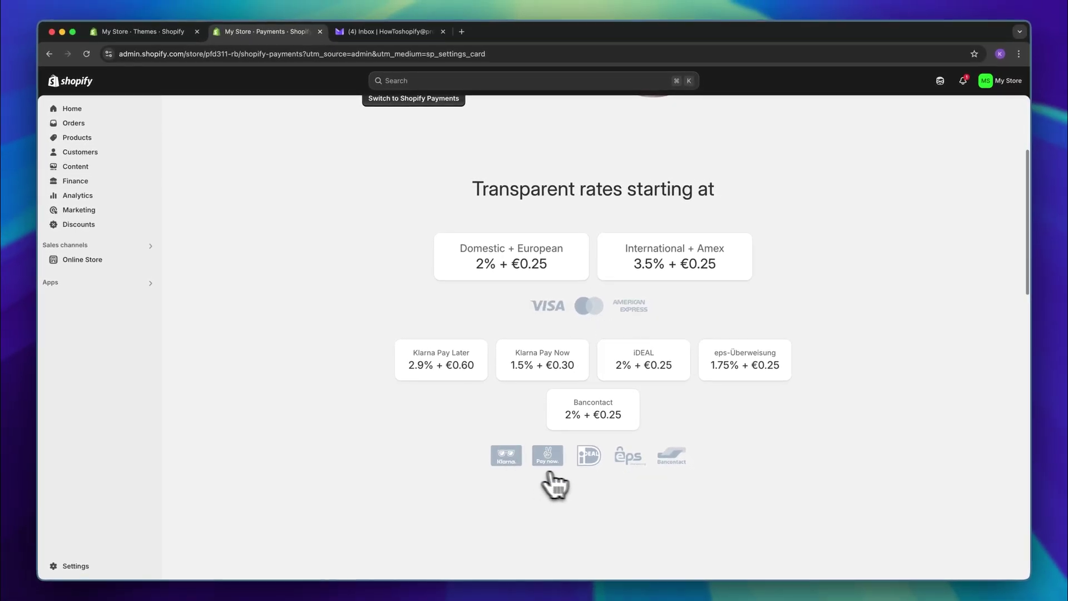
pyautogui.scroll(-3, 655, 470)
pyautogui.scroll(6, 691, 476)
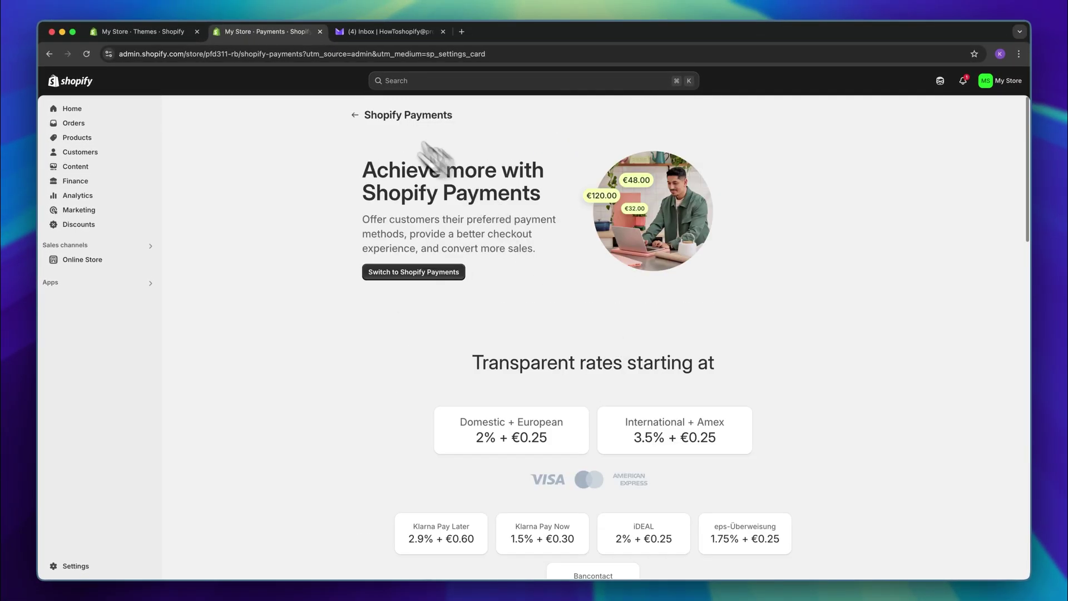
pyautogui.click(354, 114)
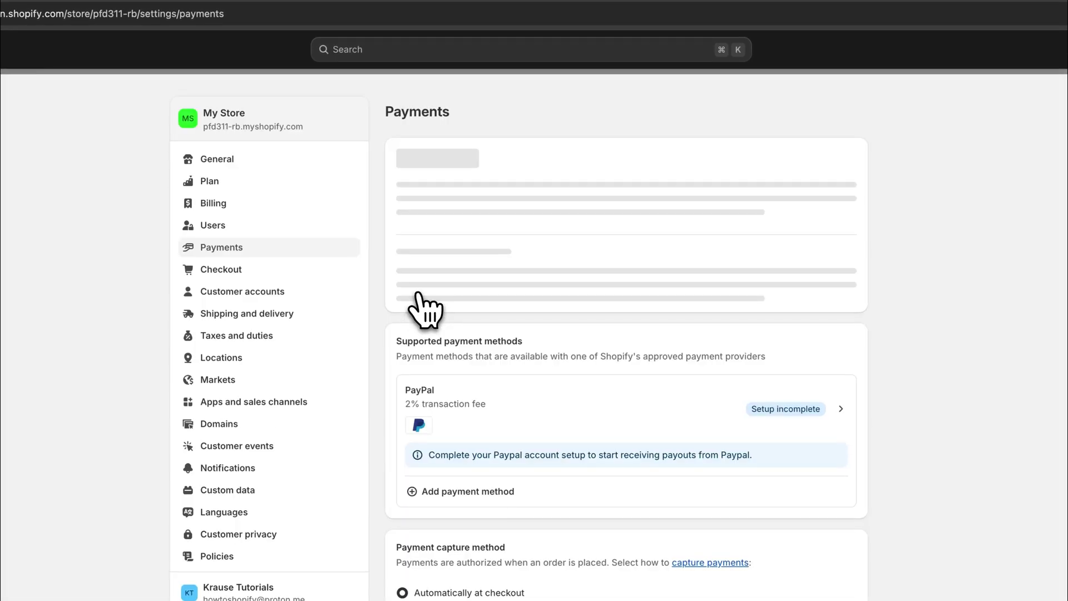
# Begin the Shopify Payments account setup and go back to the payment settings without filling in the form
pyautogui.click(466, 309)
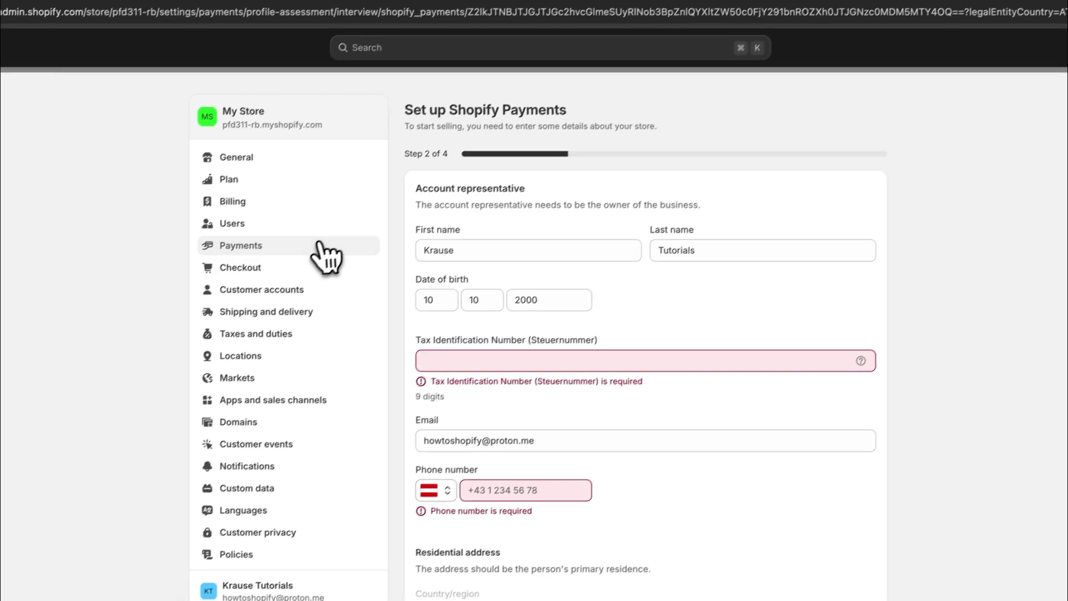
pyautogui.click(294, 197)
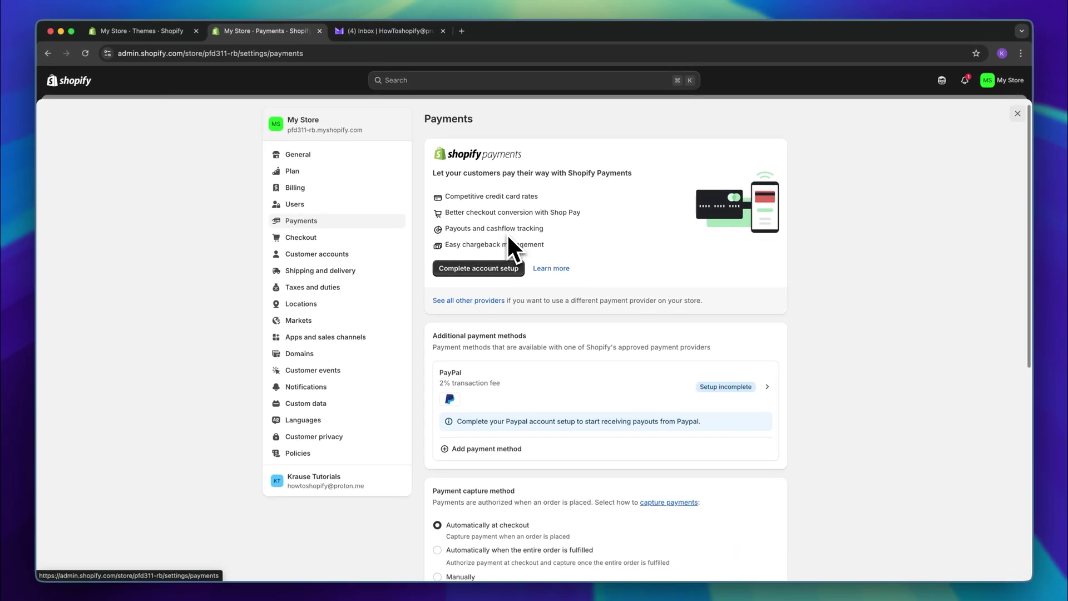
# Search the additional payment methods for "Crypto"
pyautogui.scroll(-5, 497, 253)
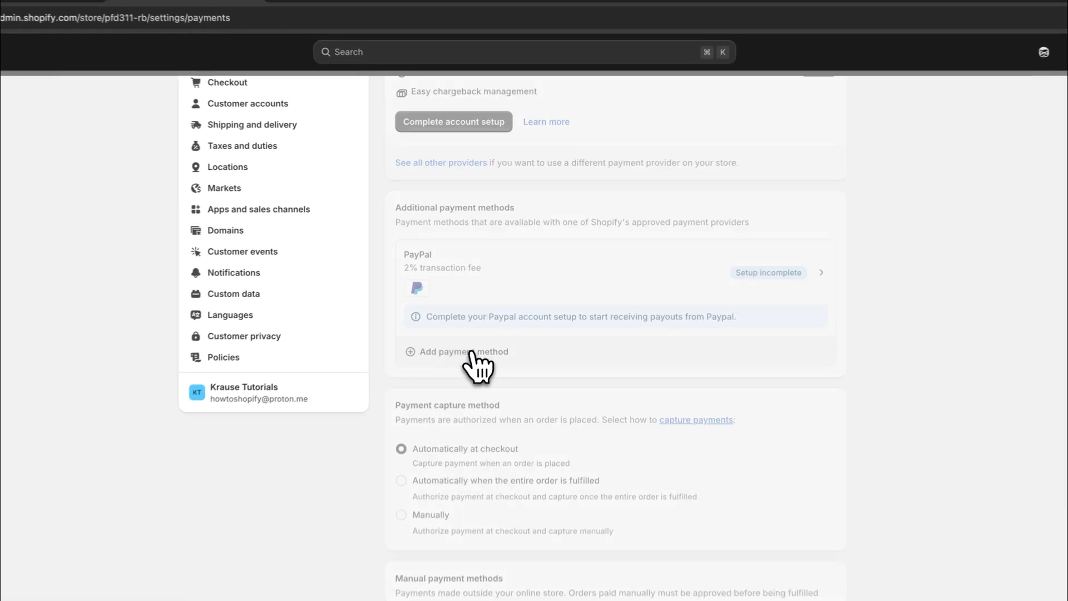
pyautogui.click(491, 315)
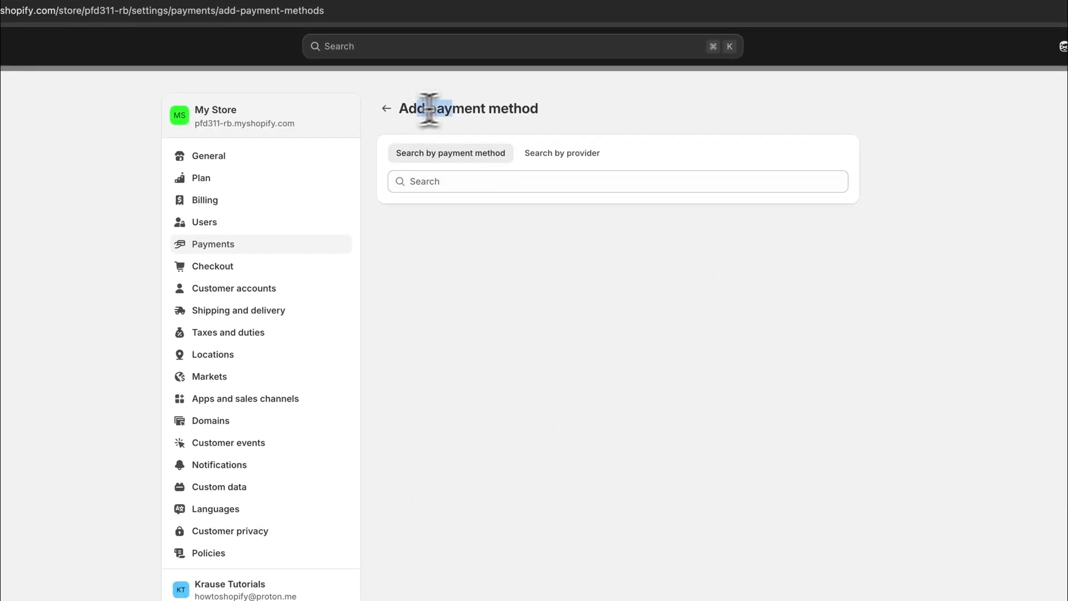
pyautogui.click(530, 181)
pyautogui.write('Crypto')
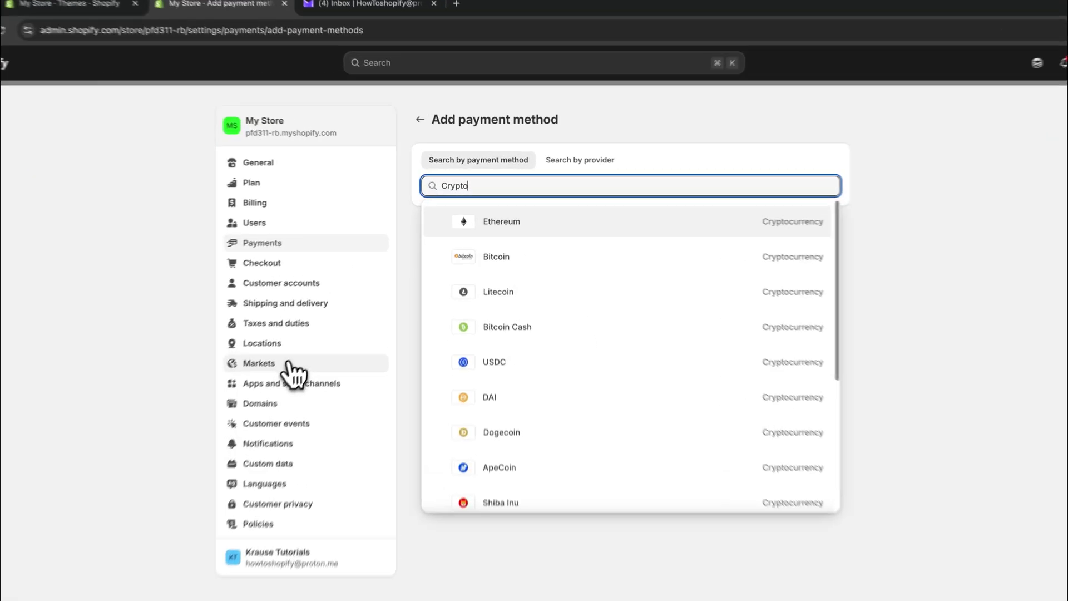
# In the Markets settings, browse the countries available for a new market and close the list without adding any
pyautogui.click(300, 328)
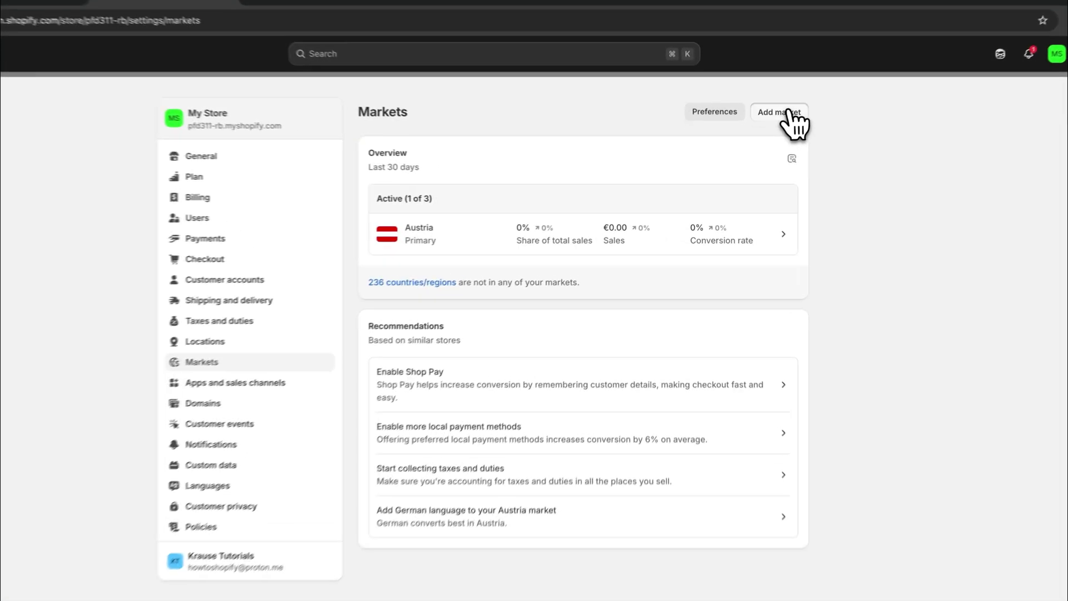
pyautogui.click(762, 127)
pyautogui.scroll(-10, 495, 428)
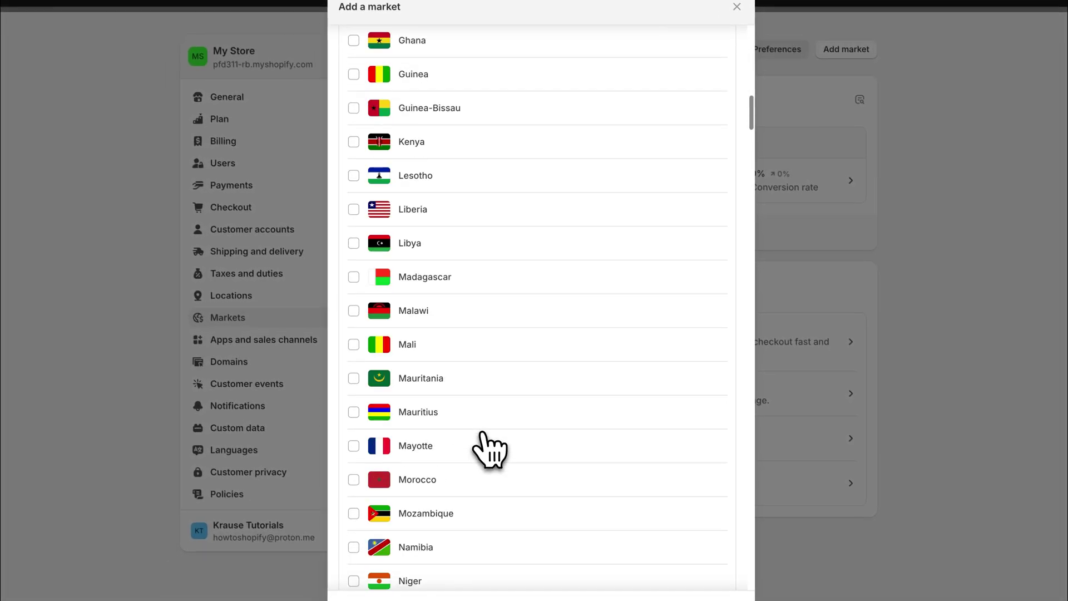
pyautogui.scroll(-3, 490, 449)
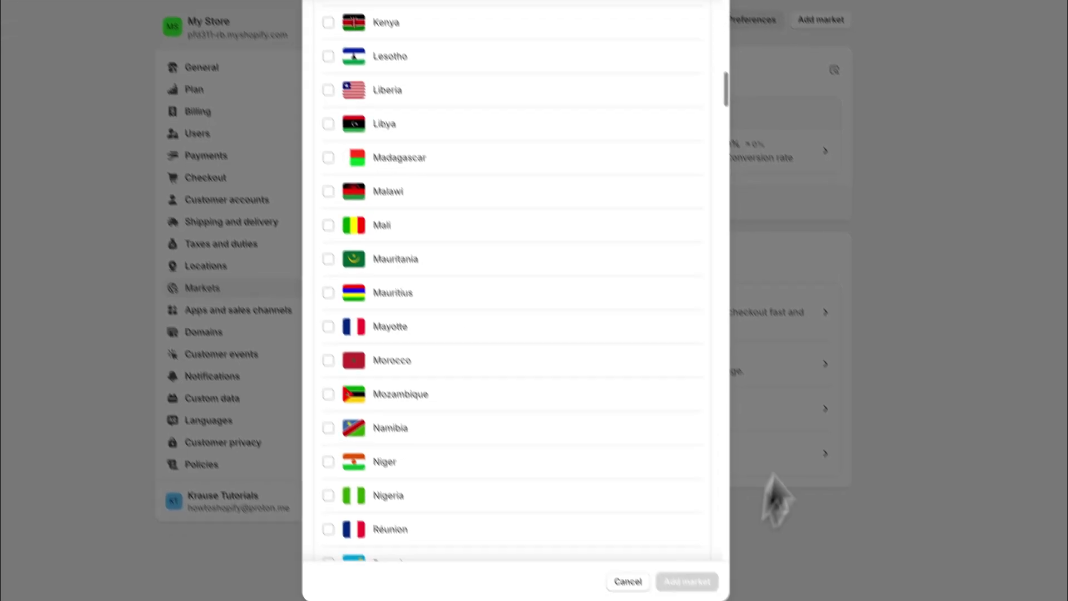
pyautogui.click(767, 388)
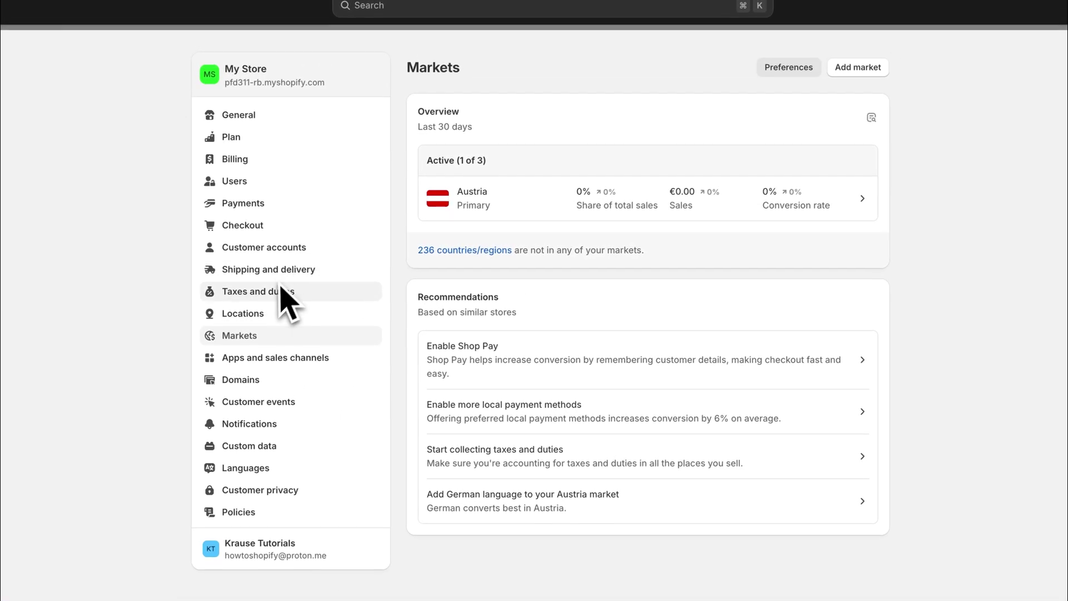
# Open the general shipping rates profile and examine its products, fulfillment location and shipping zones
pyautogui.click(289, 269)
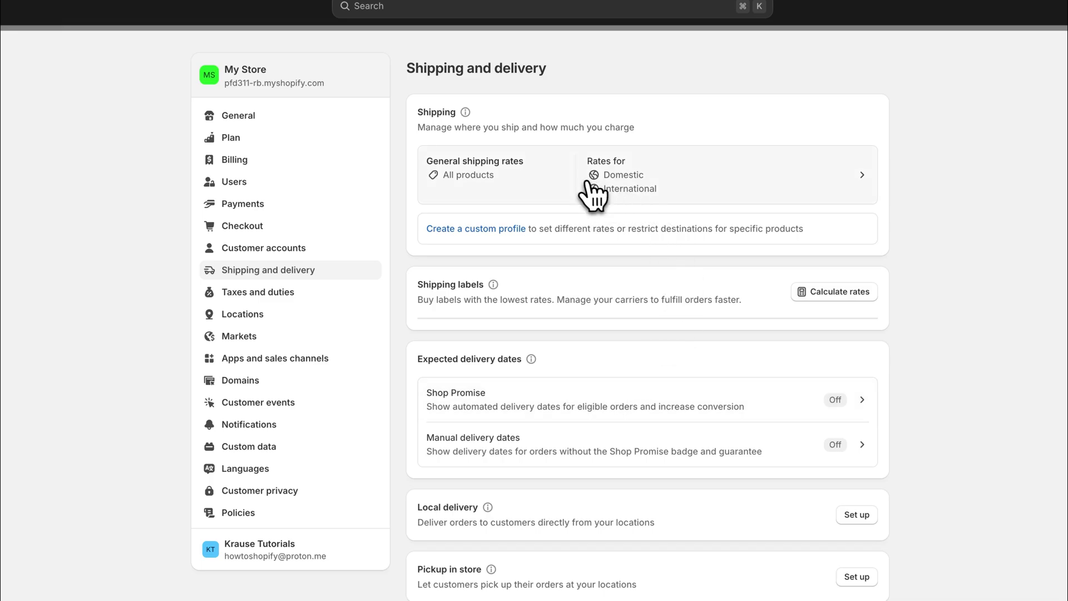
pyautogui.click(593, 194)
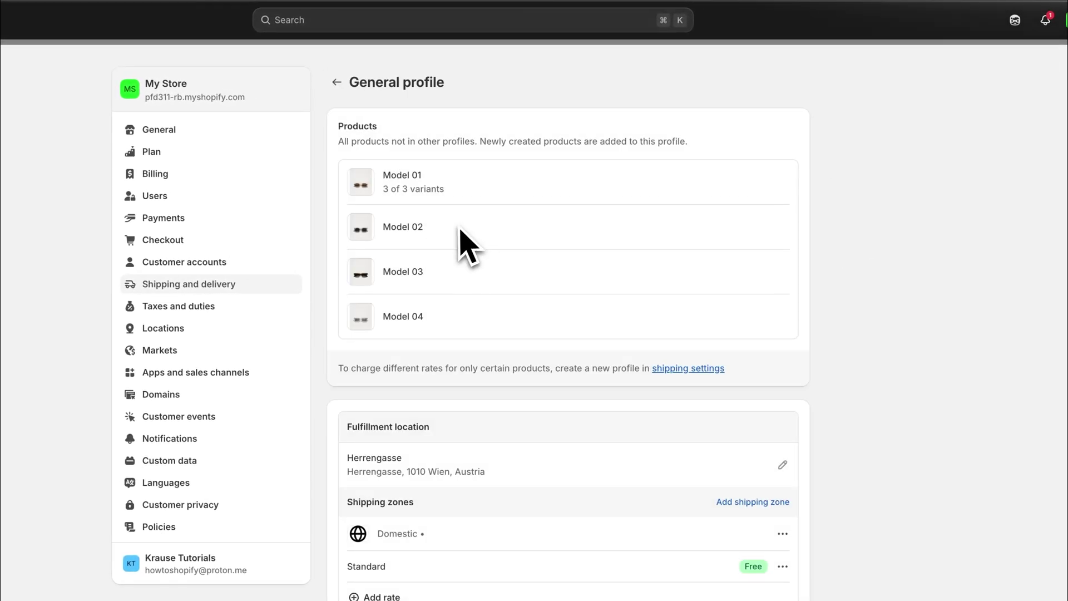
pyautogui.scroll(-4, 465, 238)
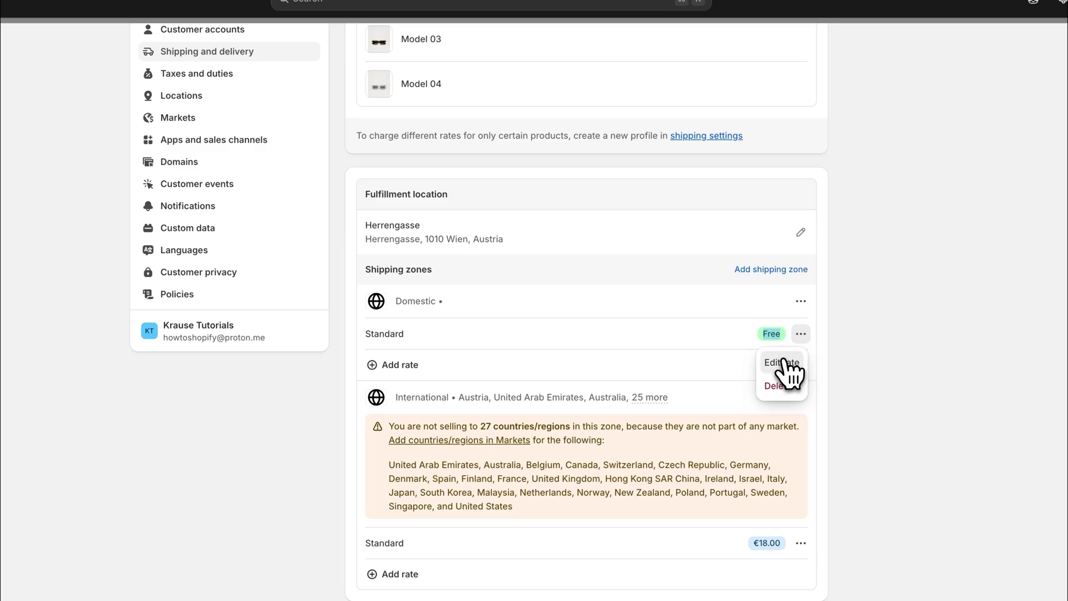
# Try a €5.00 price with weight-based conditional pricing on the domestic Standard shipping rate and discard the edit
pyautogui.click(782, 362)
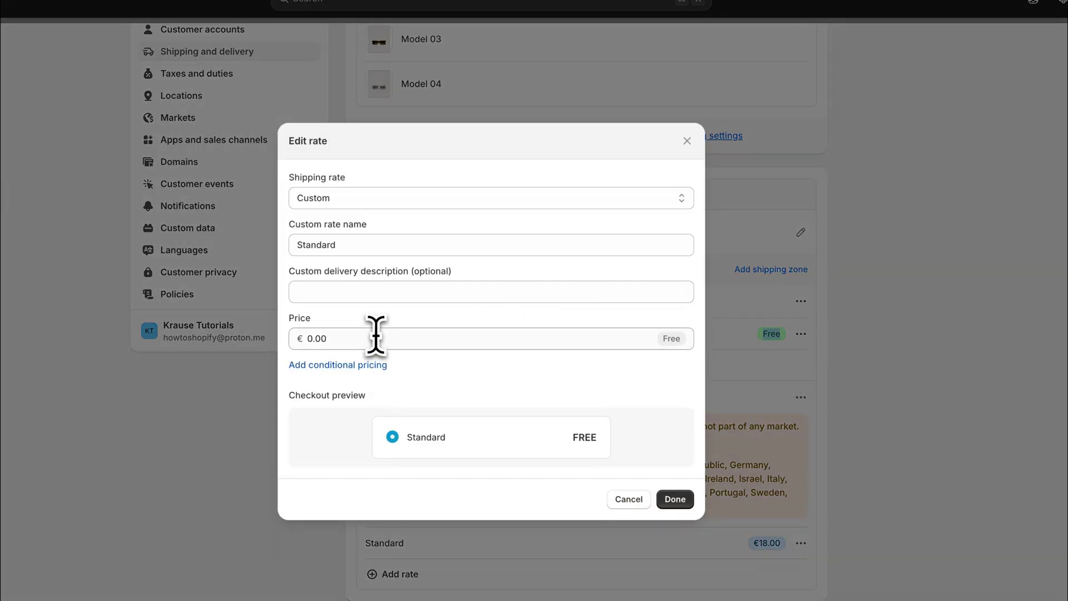
pyautogui.click(375, 336)
pyautogui.click(367, 364)
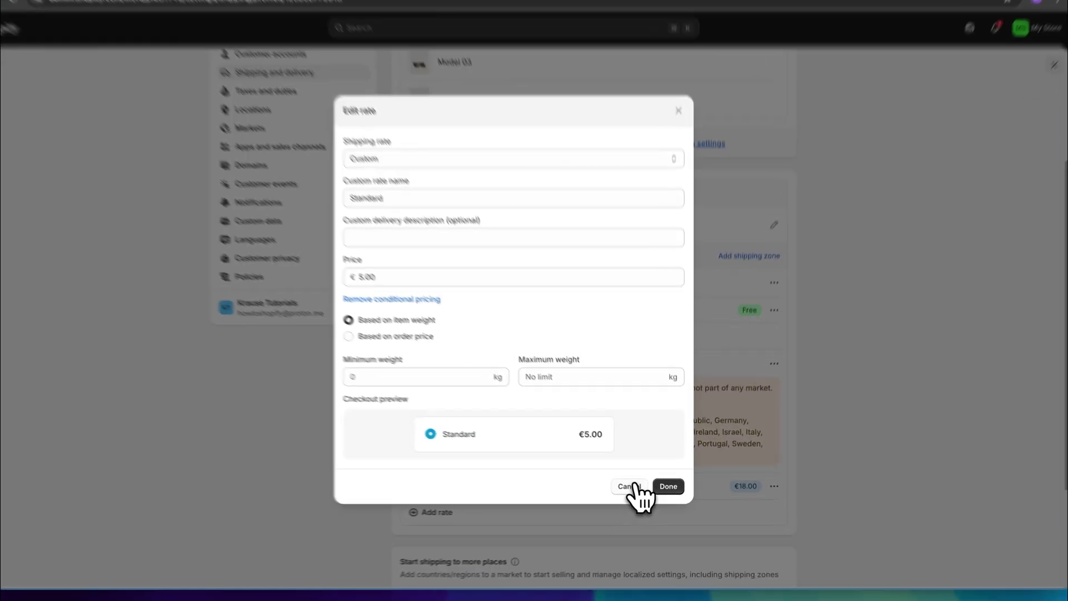
pyautogui.click(634, 486)
# Examine the International shipping zone's countries and its Standard rate
pyautogui.scroll(-1, 675, 471)
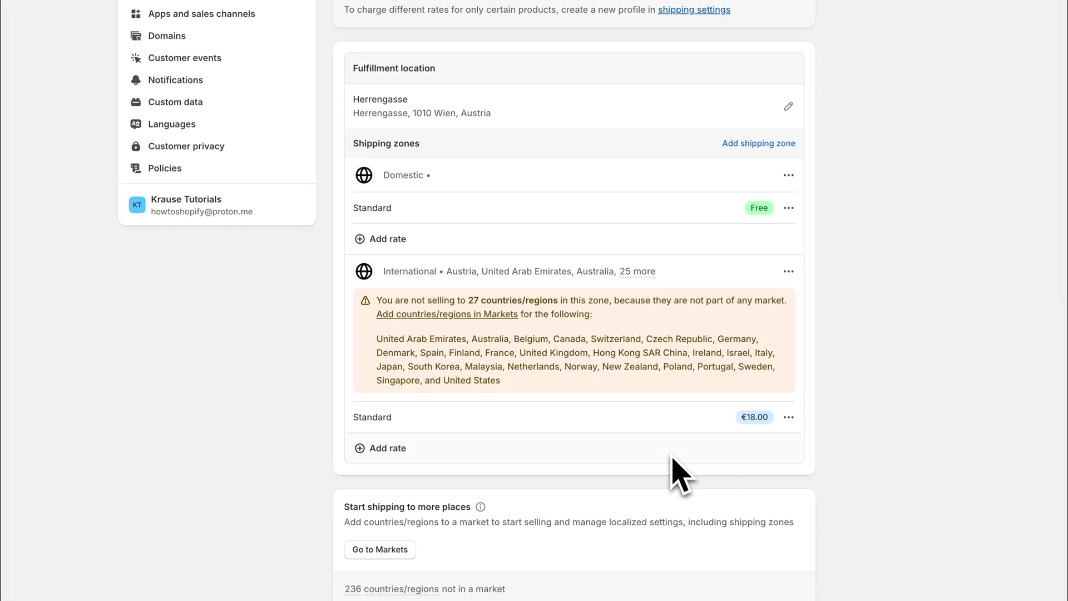
pyautogui.moveTo(379, 271); pyautogui.dragTo(648, 278)
pyautogui.click(679, 281)
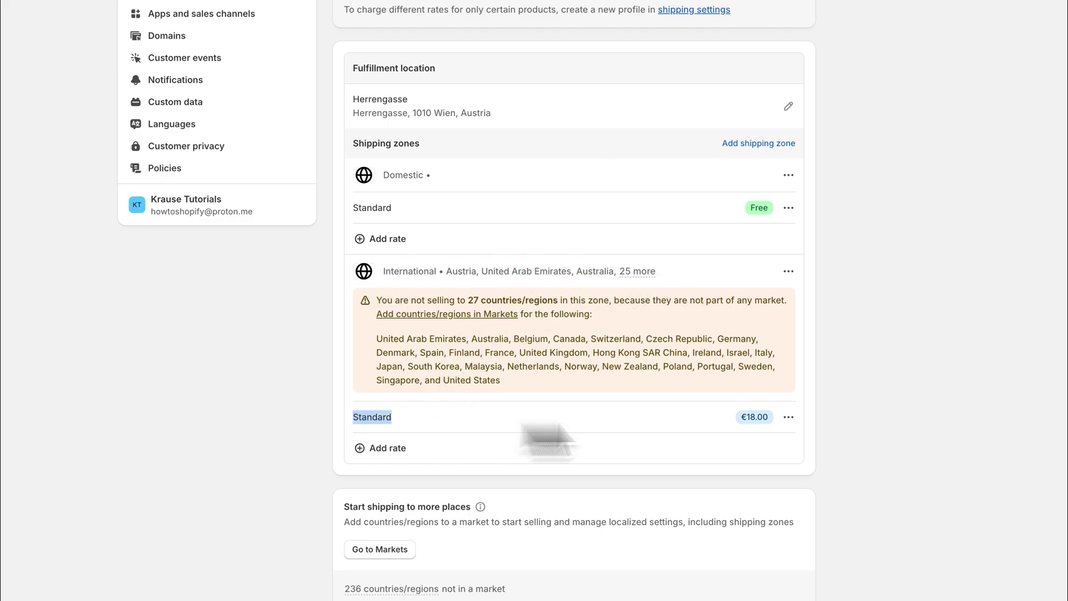
pyautogui.scroll(3, 853, 470)
pyautogui.click(853, 352)
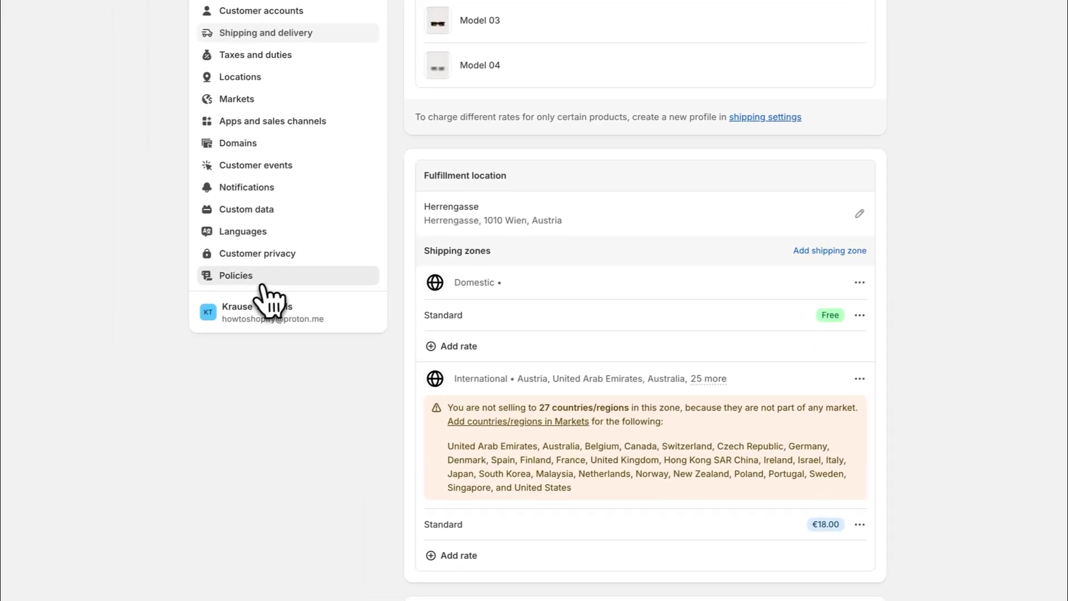
# Create the return and refund policy from the template, review its text and return address placeholder, and publish it
pyautogui.click(260, 278)
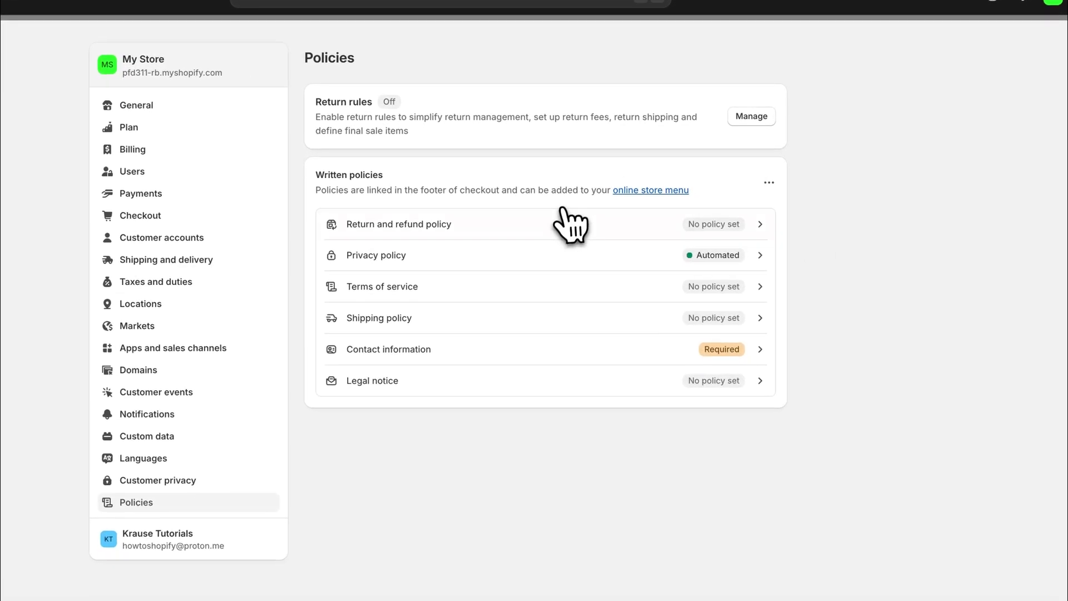
pyautogui.click(563, 211)
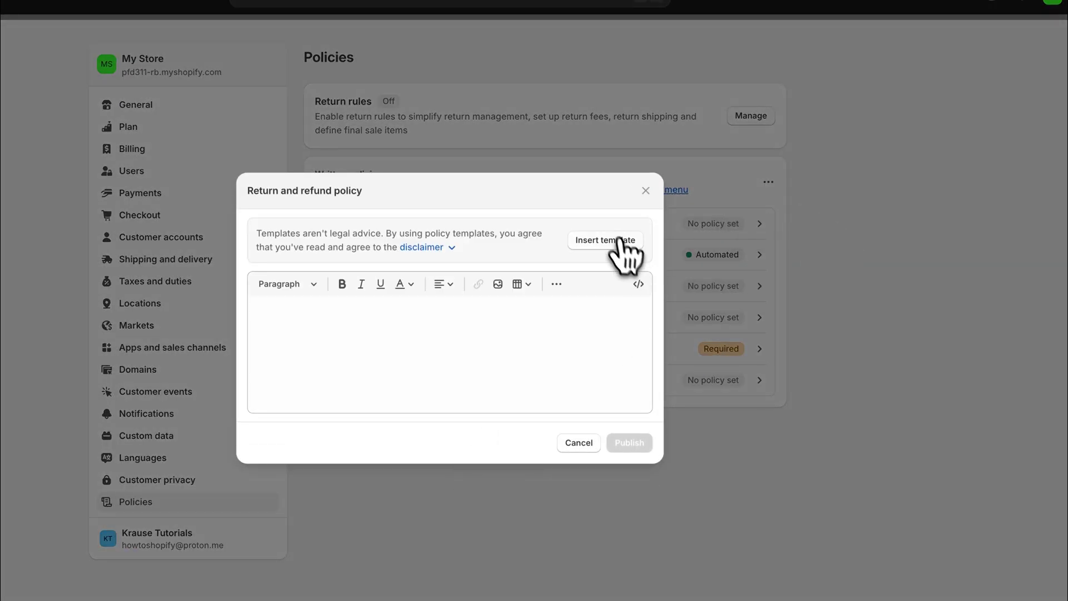
pyautogui.click(619, 240)
pyautogui.scroll(10, 547, 333)
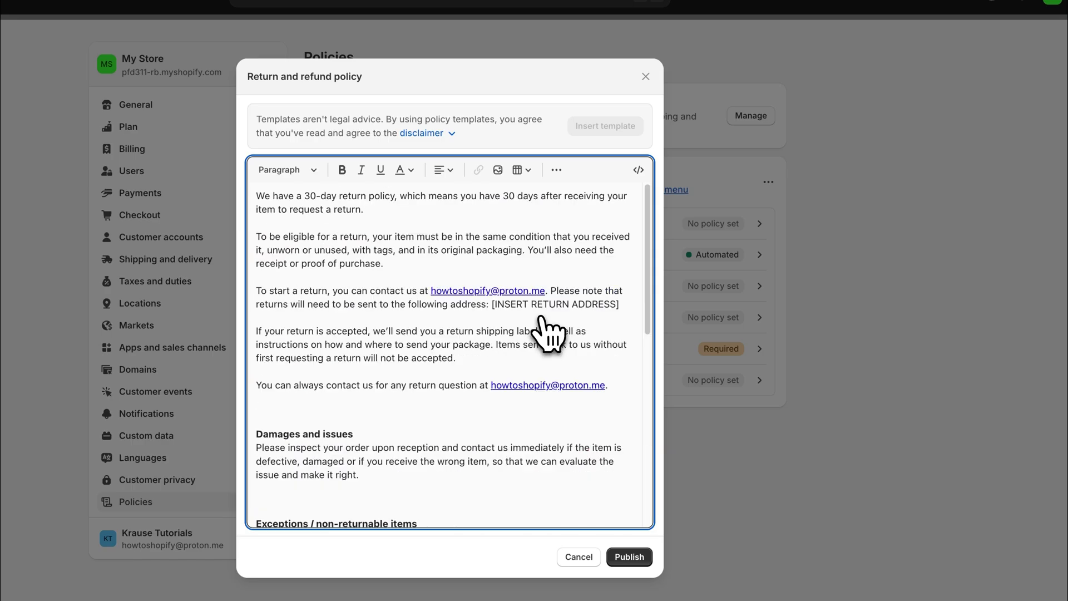
pyautogui.moveTo(254, 193); pyautogui.dragTo(332, 461)
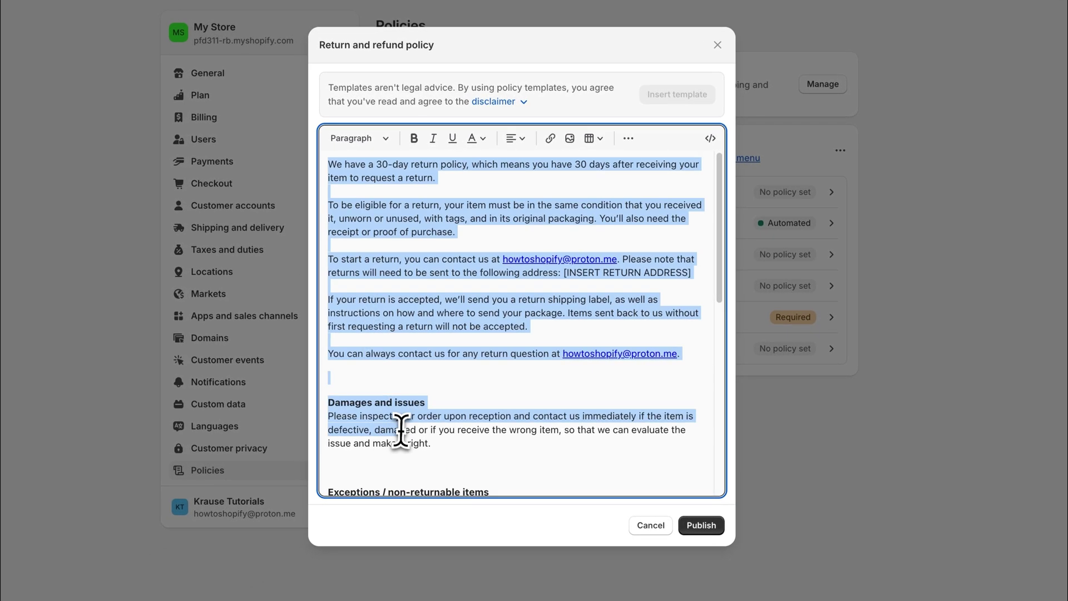
pyautogui.click(333, 461)
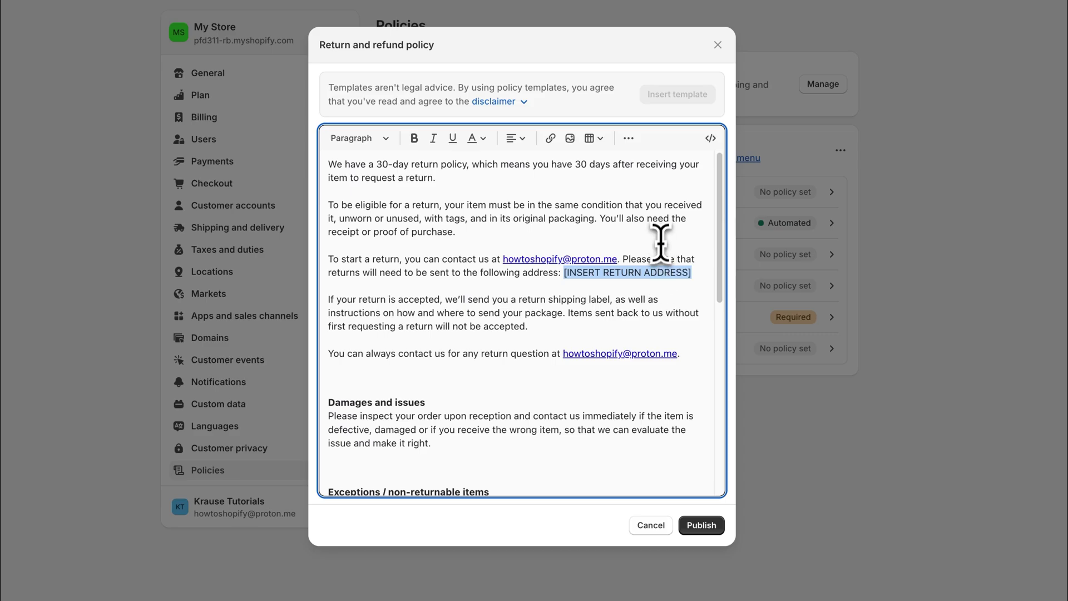
pyautogui.click(701, 524)
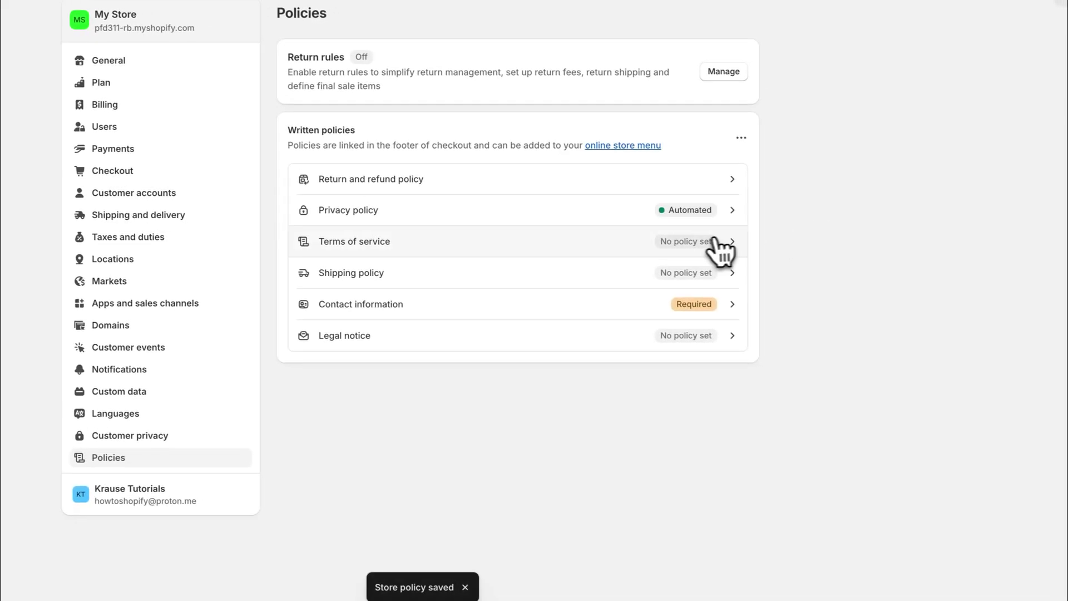
# Set up the remaining written policies and turn on return rules with 30-day returns, free return shipping and no restocking fee
pyautogui.click(823, 261)
pyautogui.click(574, 195)
pyautogui.click(607, 515)
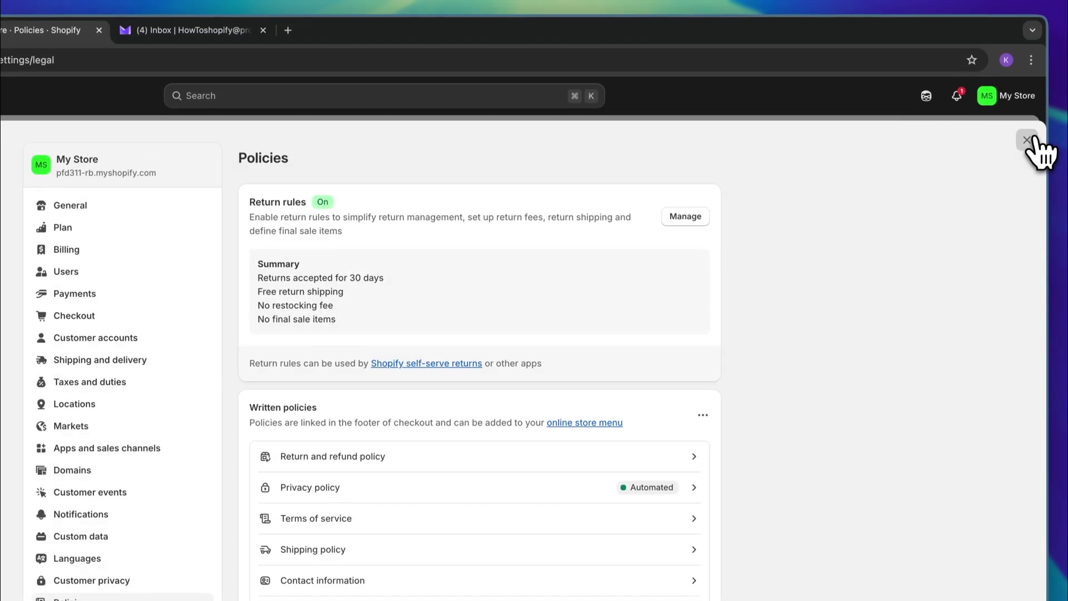
pyautogui.click(1028, 89)
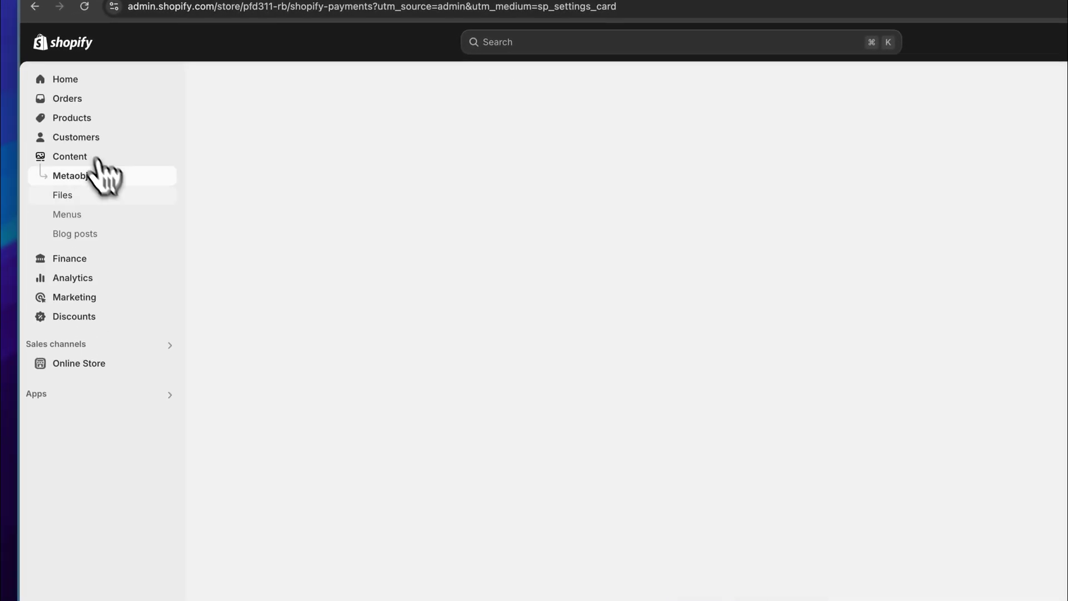
# Add Contact Information, Legal Notice, Privacy Policy, Refund Policy, Shipping Policy and Terms of Service links to the Footer menu and save it
pyautogui.click(100, 172)
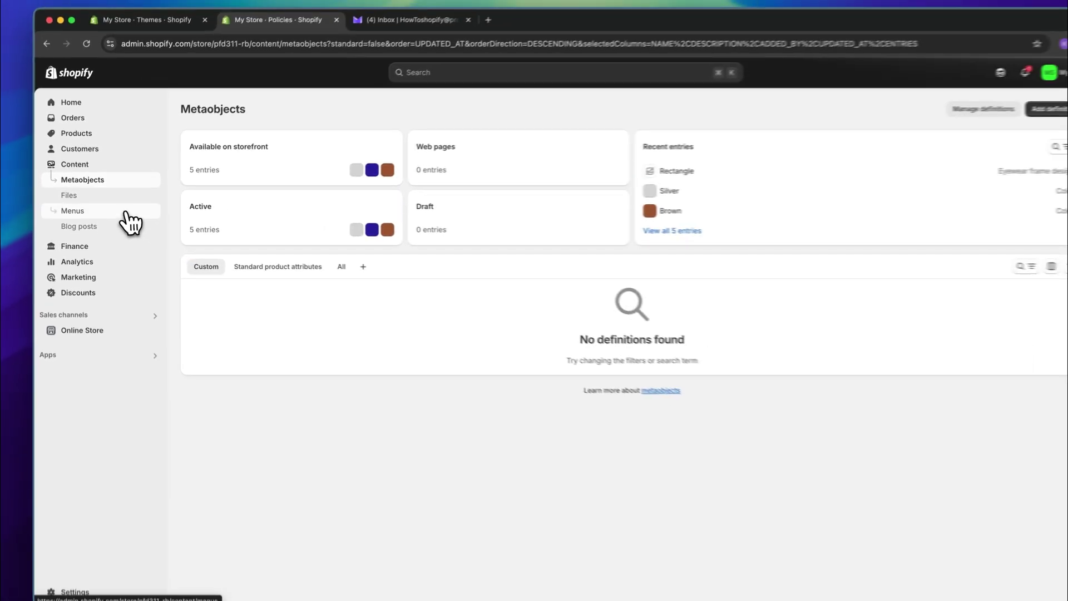
pyautogui.click(106, 215)
pyautogui.click(200, 179)
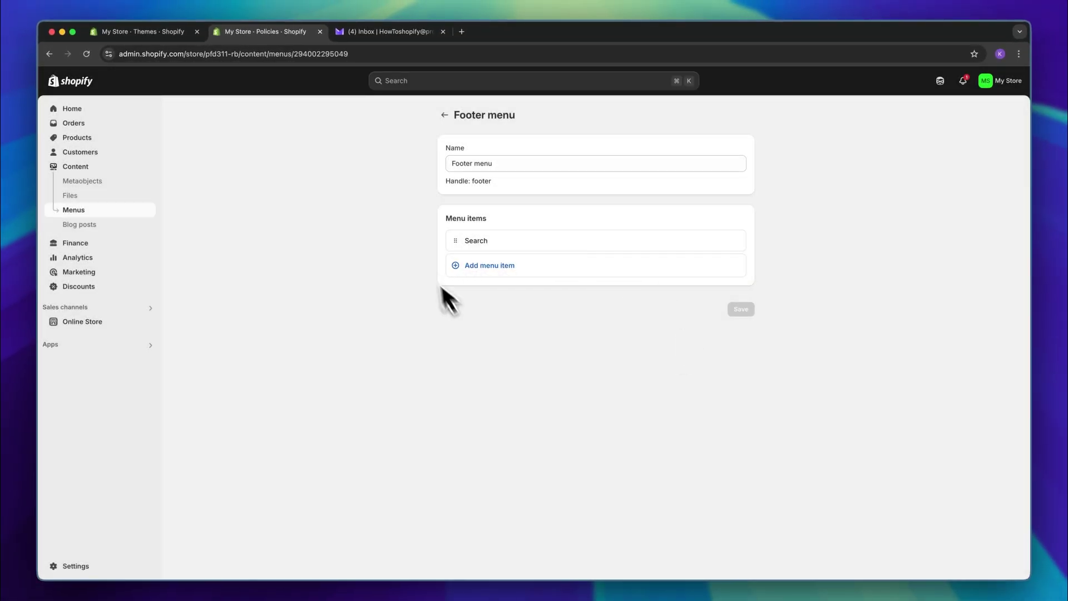
pyautogui.click(497, 267)
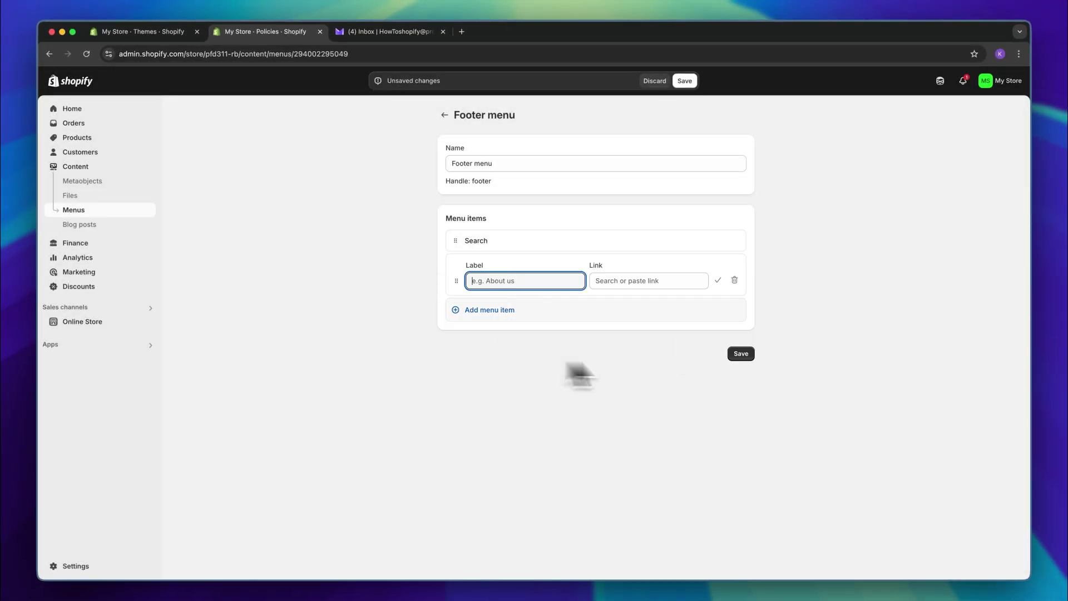
pyautogui.click(640, 280)
pyautogui.click(663, 444)
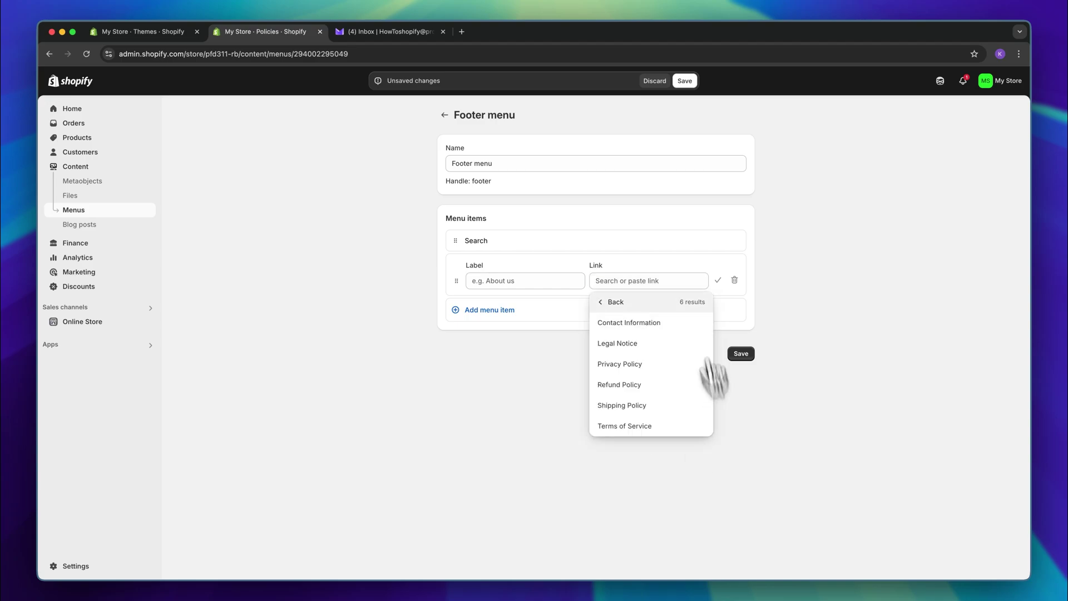
pyautogui.click(647, 339)
pyautogui.click(717, 279)
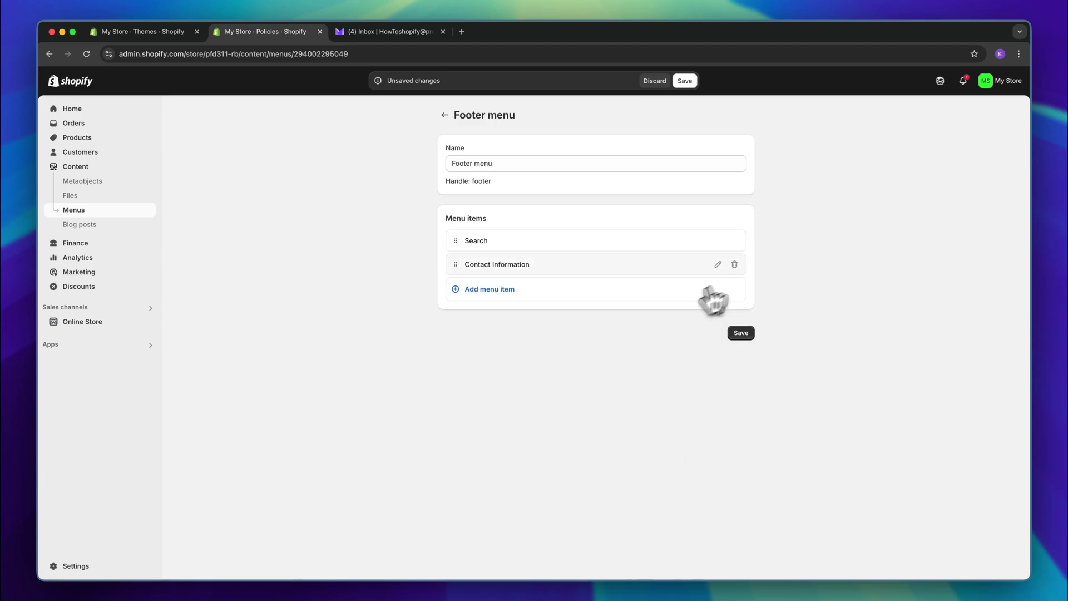
pyautogui.click(717, 288)
pyautogui.click(643, 304)
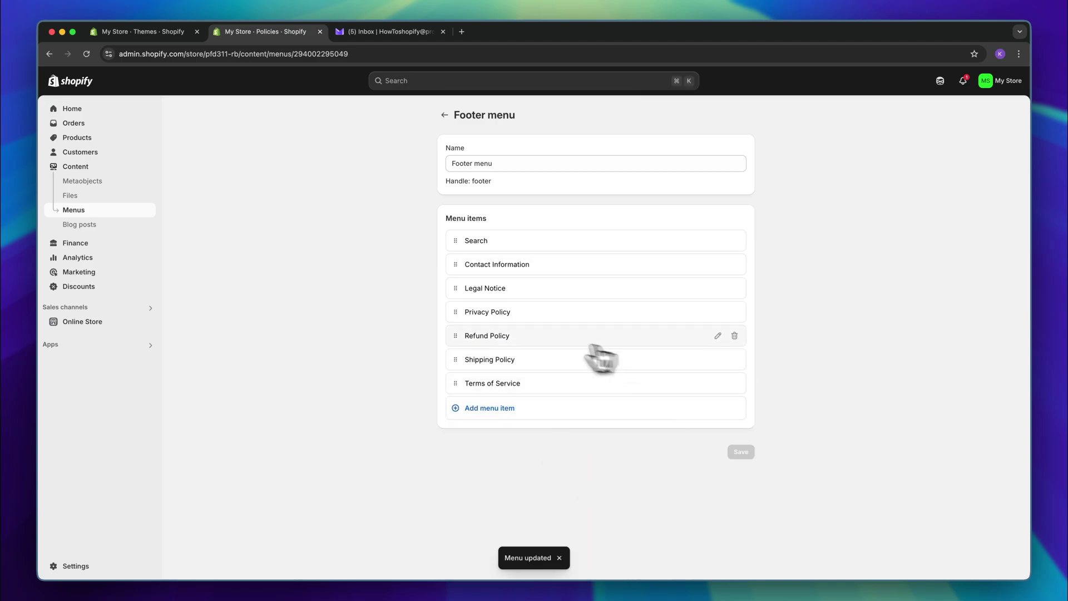
# Add a Menu block showing the Footer menu to the Dawn theme's footer and save the theme
pyautogui.click(67, 322)
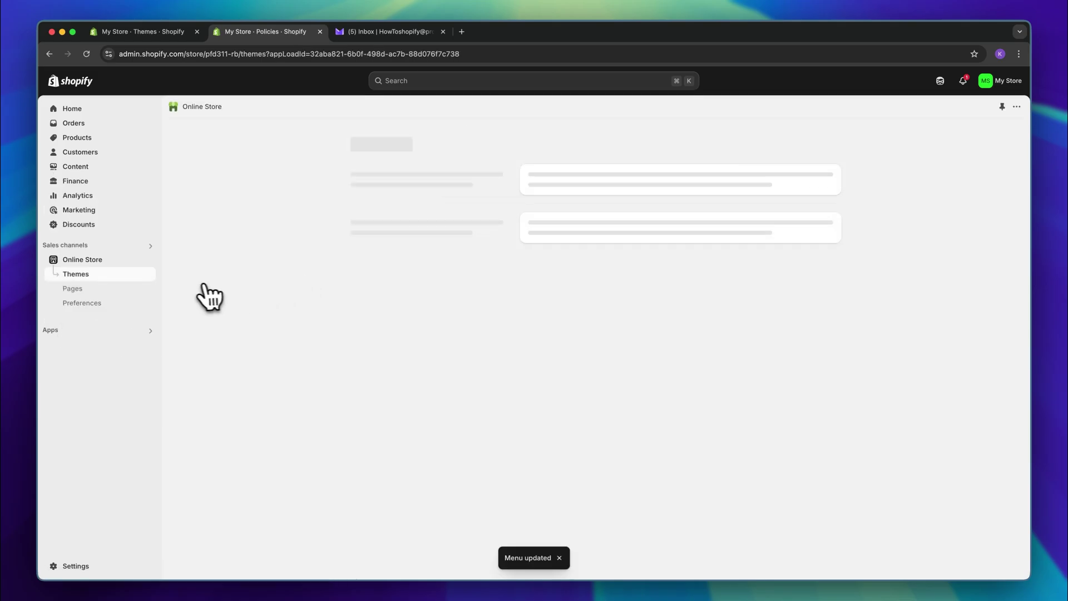
pyautogui.click(803, 367)
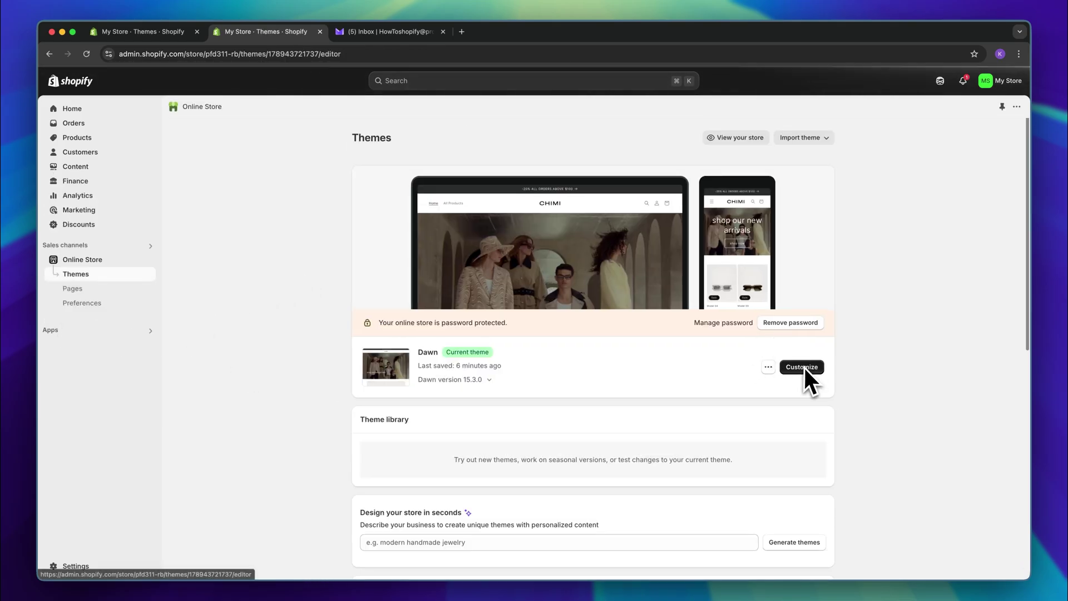
pyautogui.scroll(-10, 743, 329)
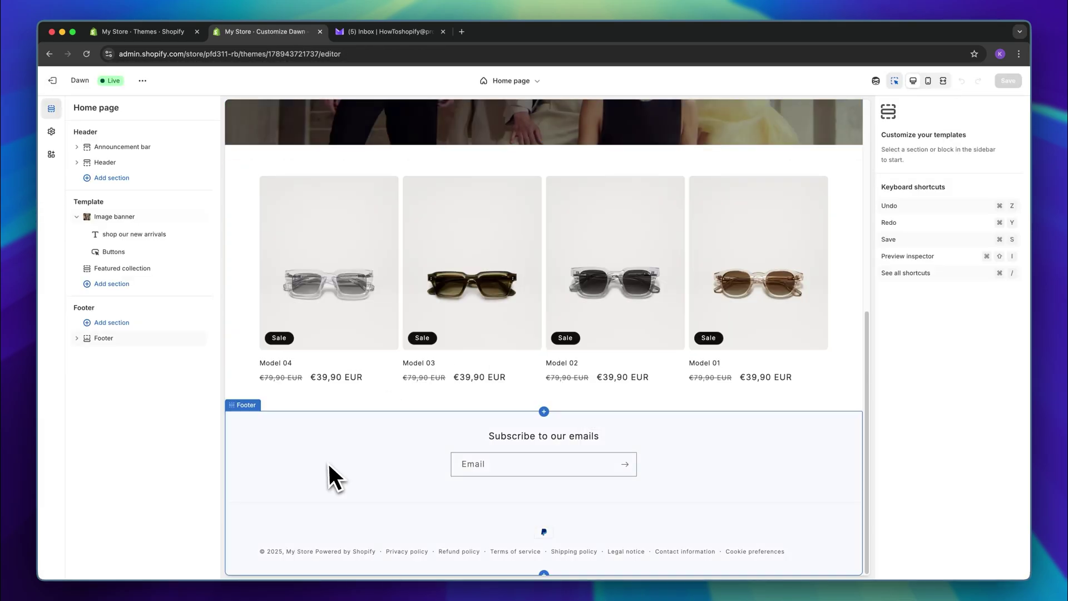
pyautogui.click(304, 447)
pyautogui.click(116, 355)
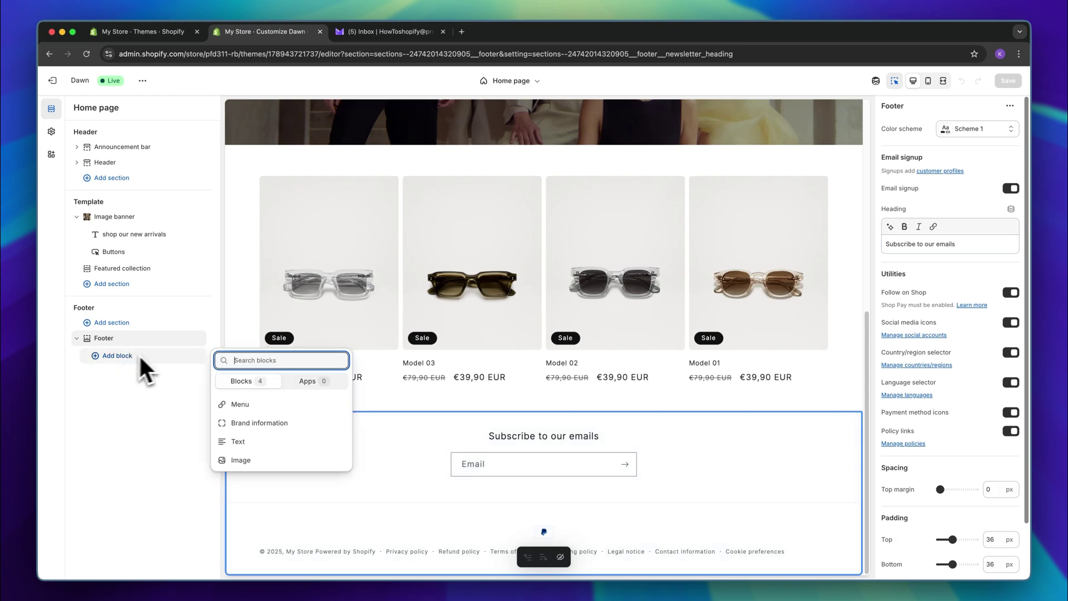
pyautogui.click(251, 404)
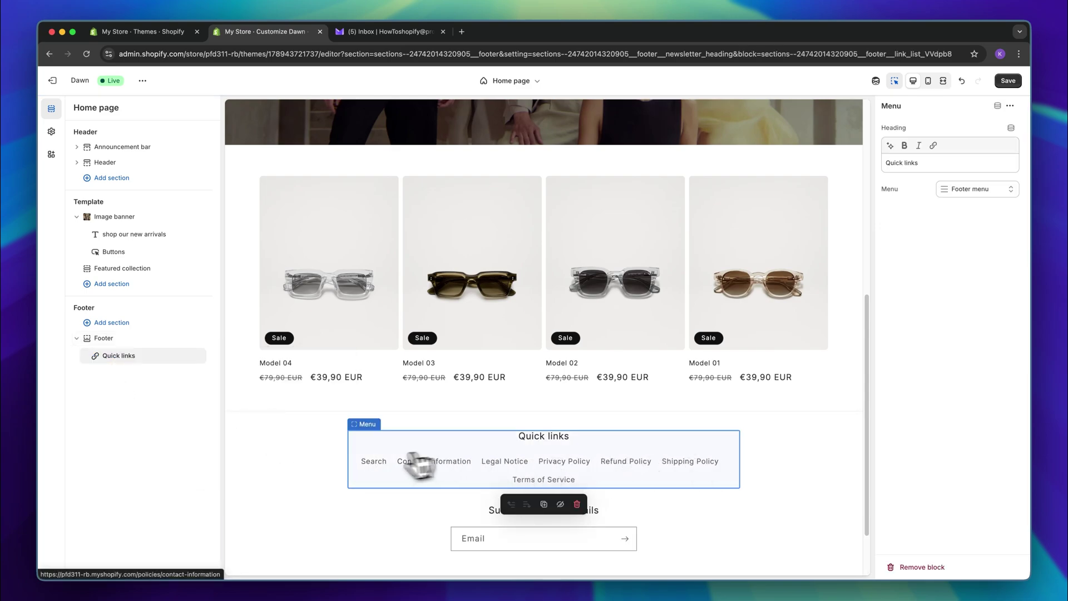
pyautogui.click(1007, 81)
pyautogui.click(52, 81)
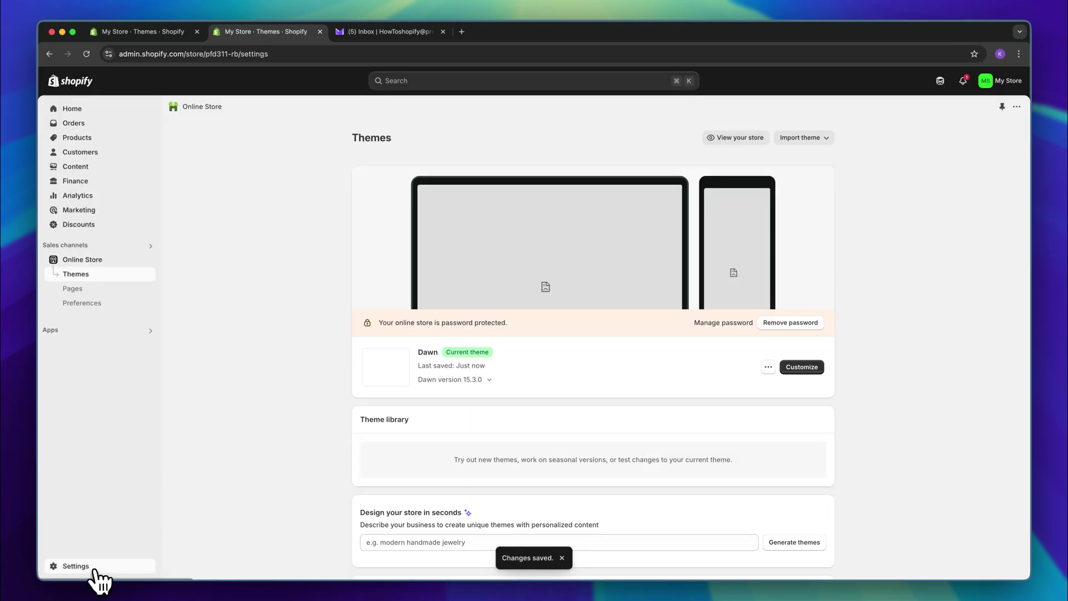
# Examine the Domains settings for the options to buy a new domain or connect an existing one
pyautogui.click(93, 566)
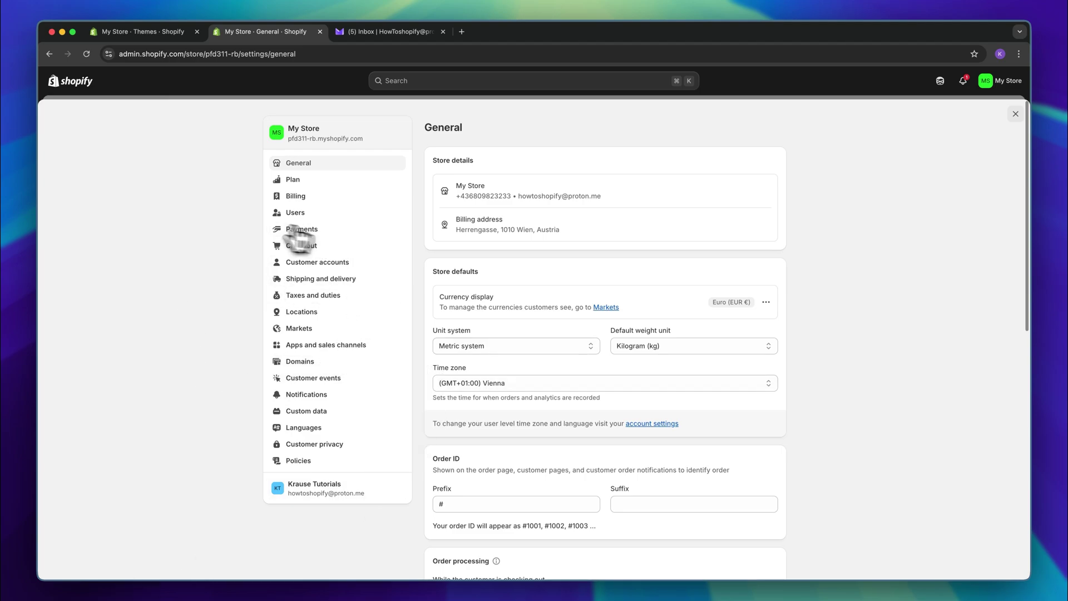
pyautogui.click(288, 365)
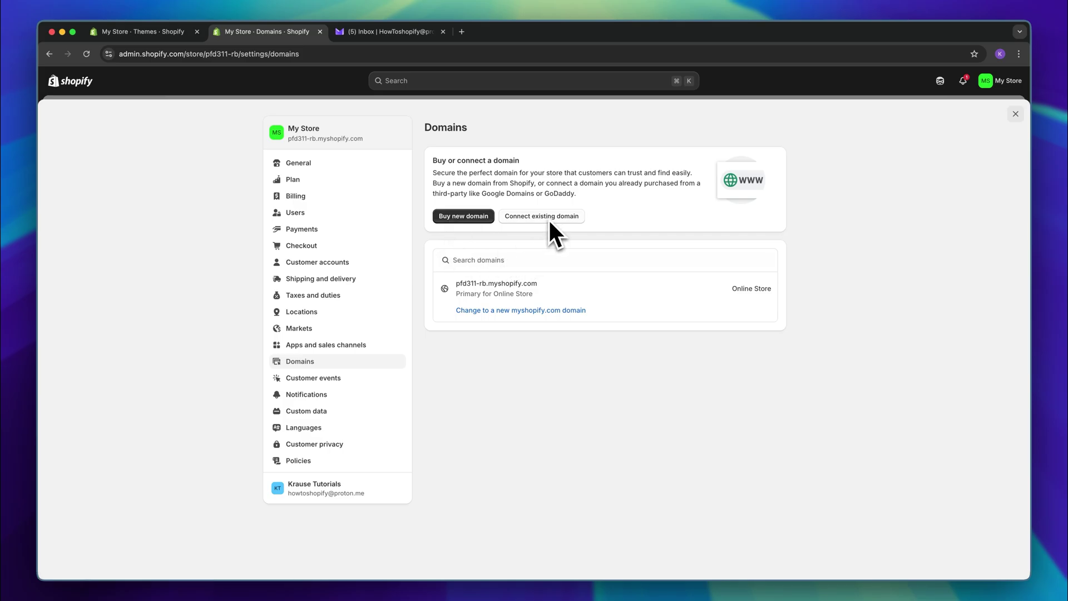
pyautogui.click(1014, 115)
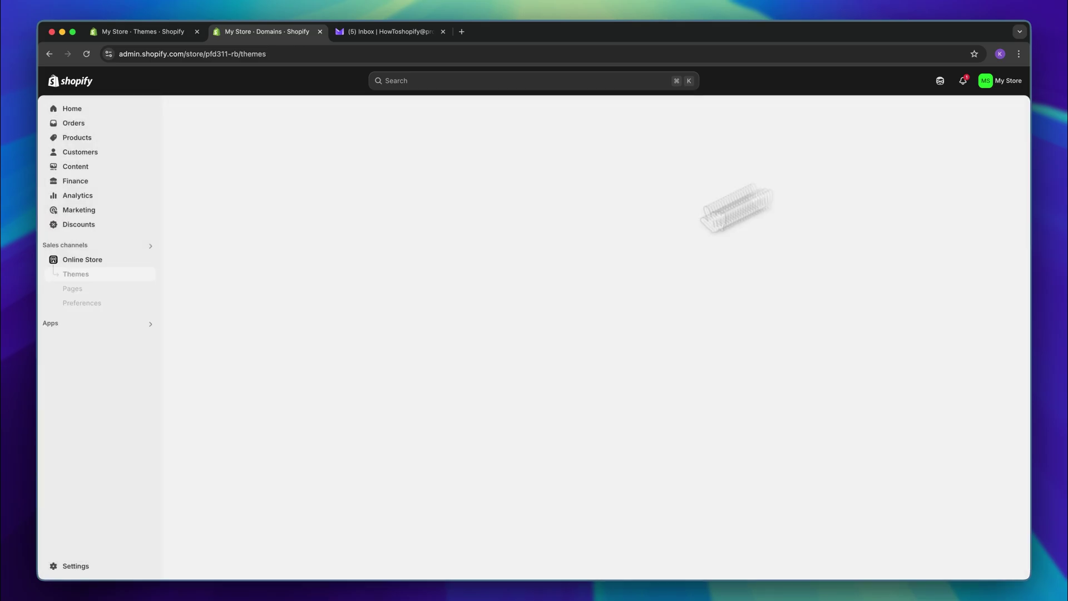